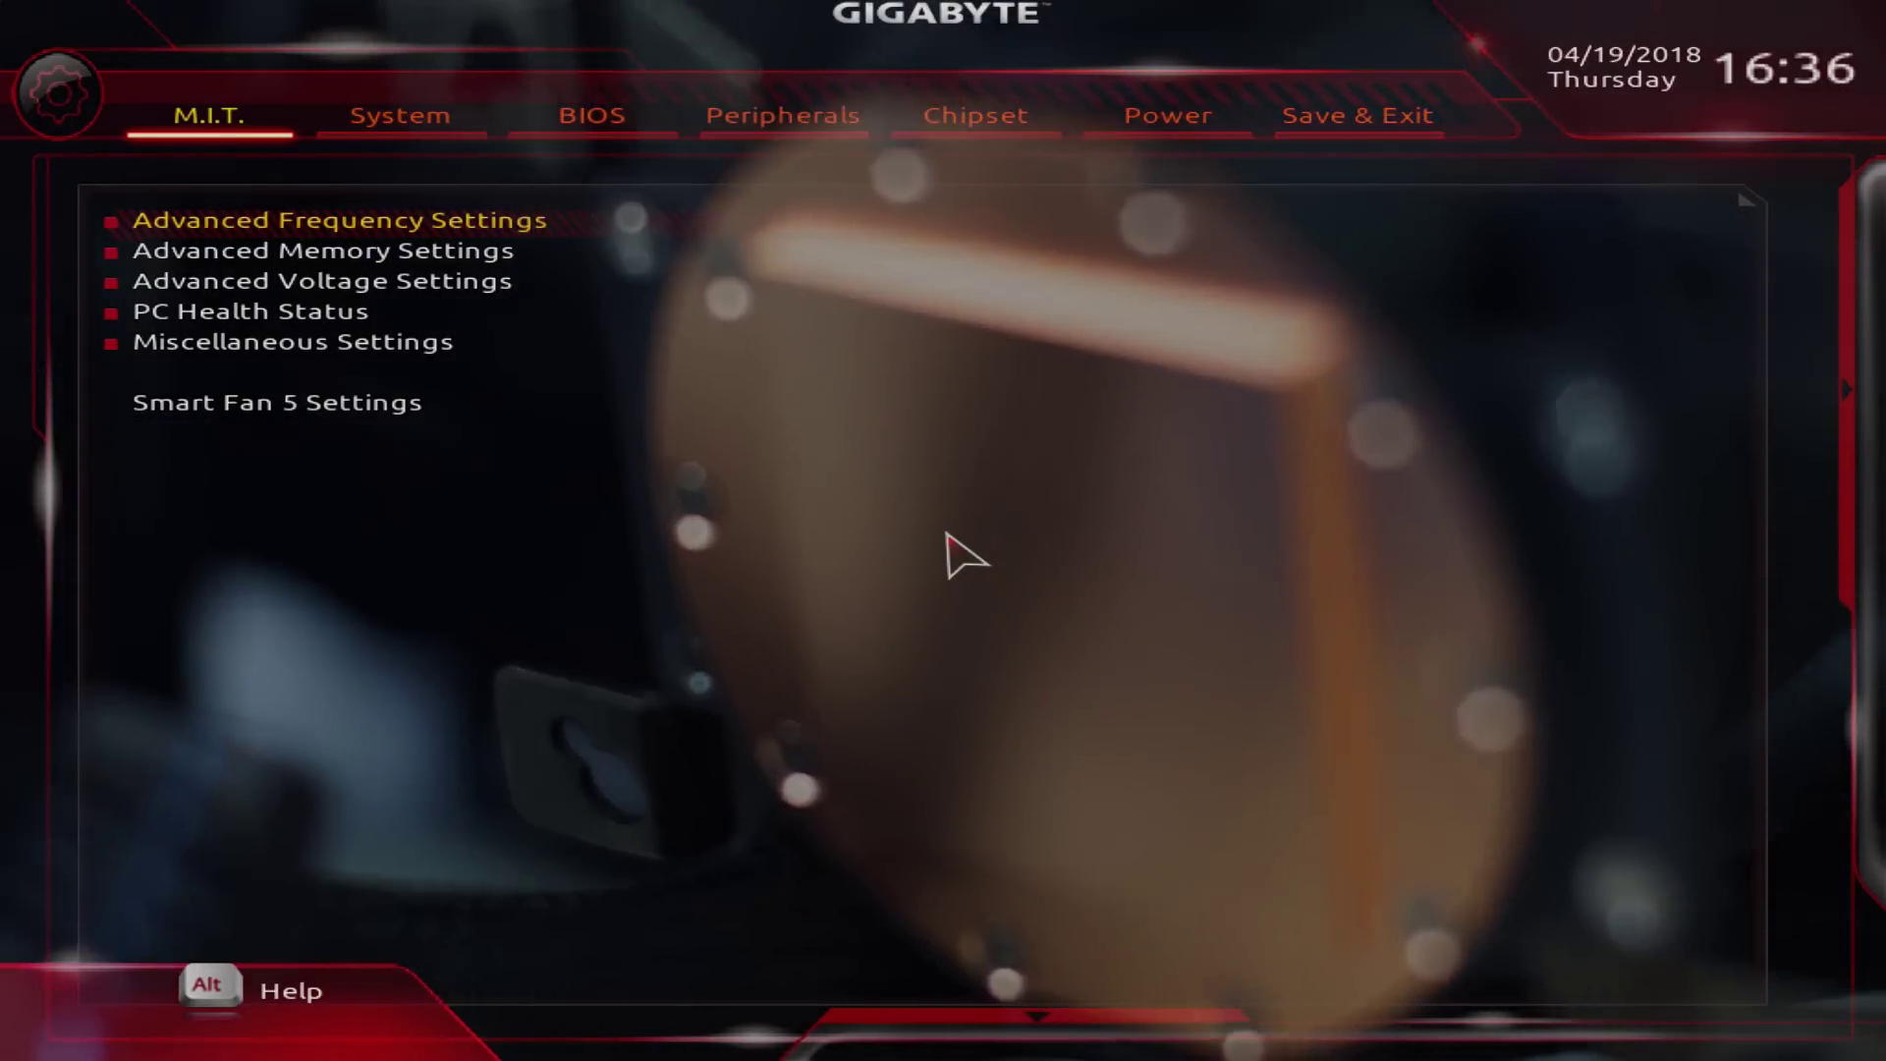
# In Advanced Frequency Settings, set CPU Clock Control to 100 MHz and CPU Clock Ratio to 42
pyautogui.press('Return')
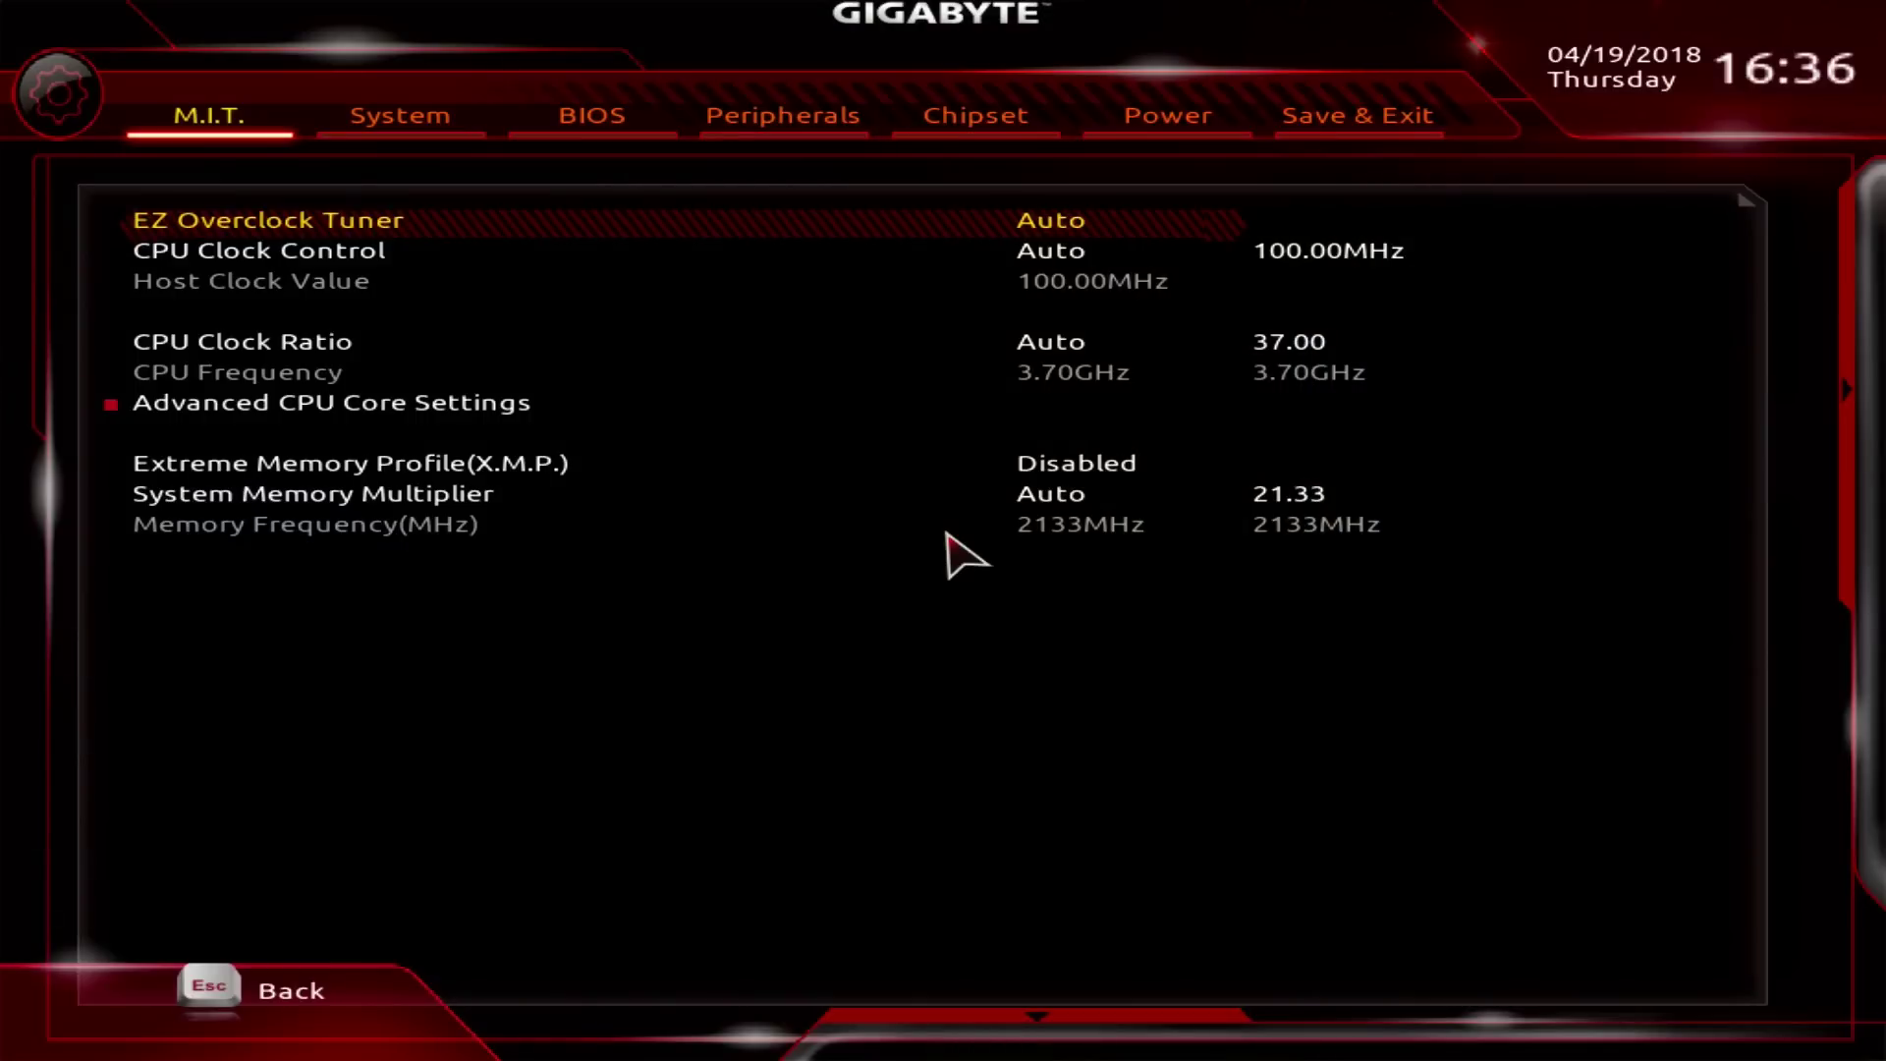
pyautogui.press('Escape')
pyautogui.press('Return')
pyautogui.press('Down')
pyautogui.press('Down')
pyautogui.press('Down')
pyautogui.press('Up')
pyautogui.press('Up')
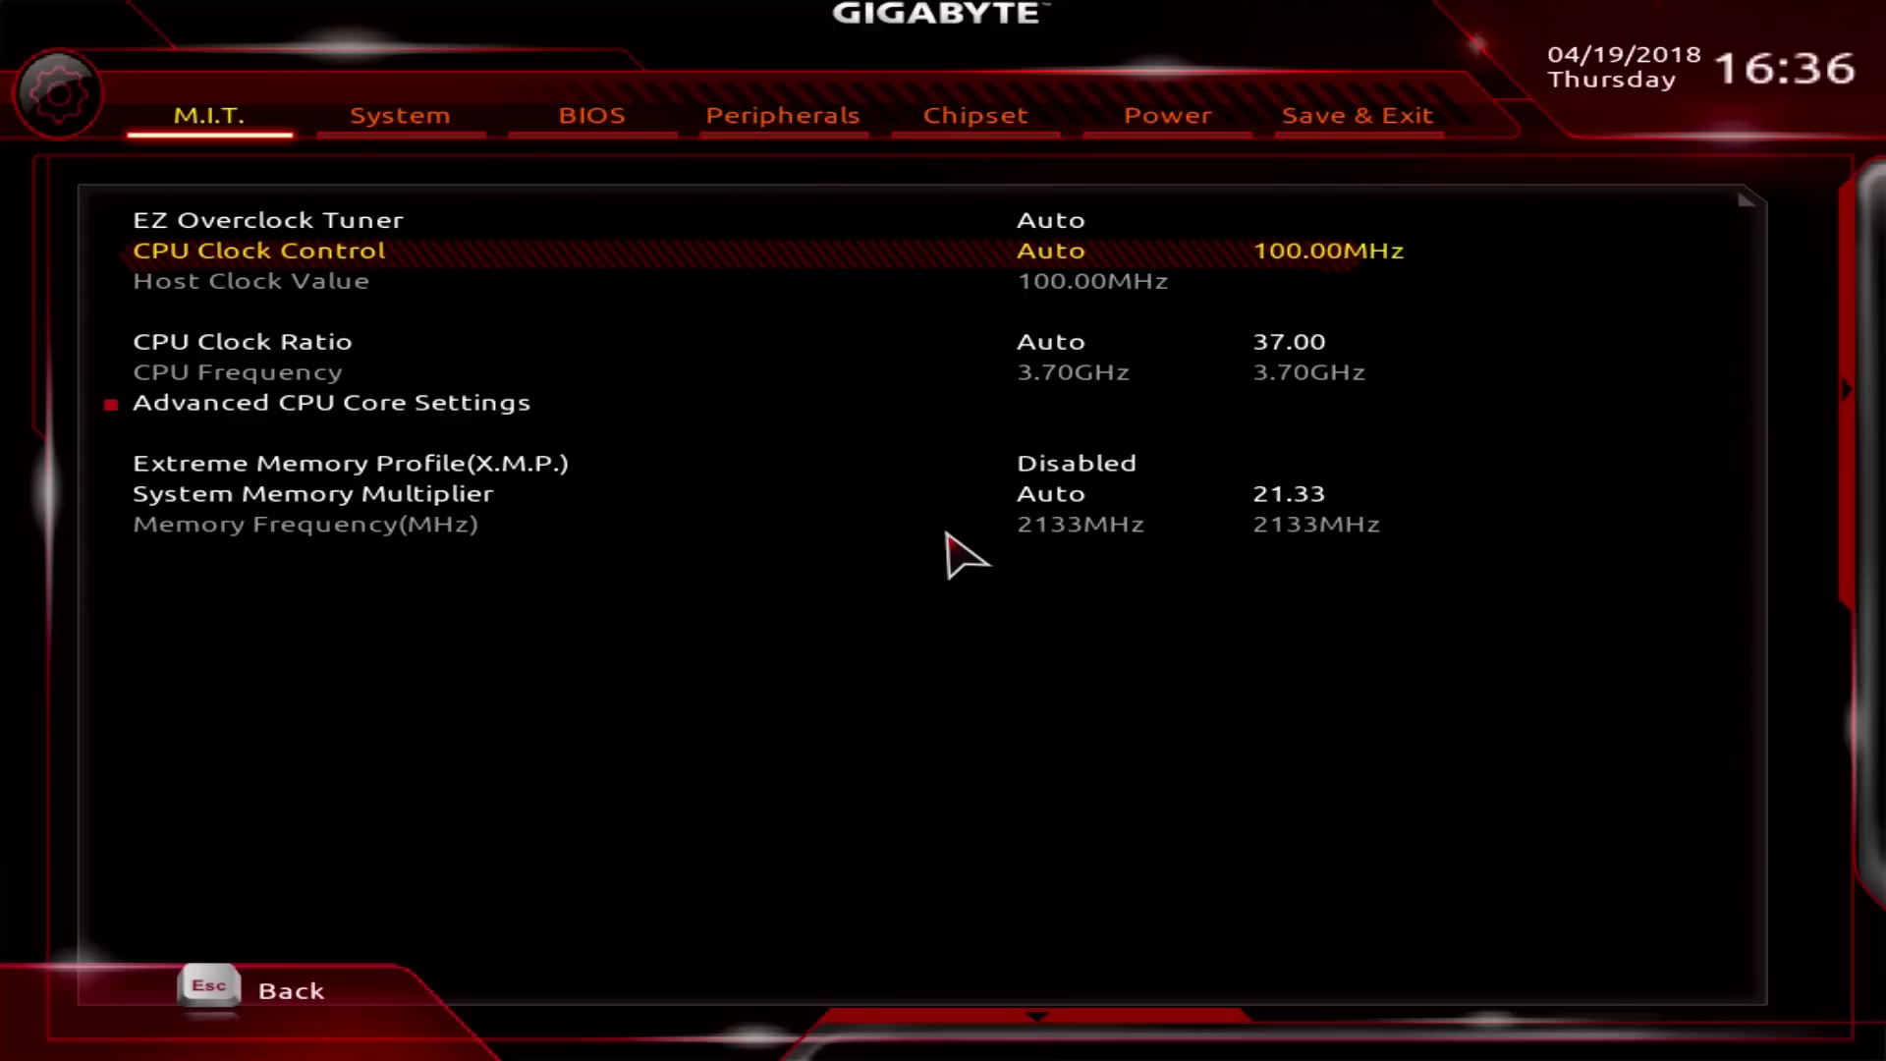
pyautogui.press('Down')
pyautogui.press('Down')
pyautogui.press('Down')
pyautogui.press('Down')
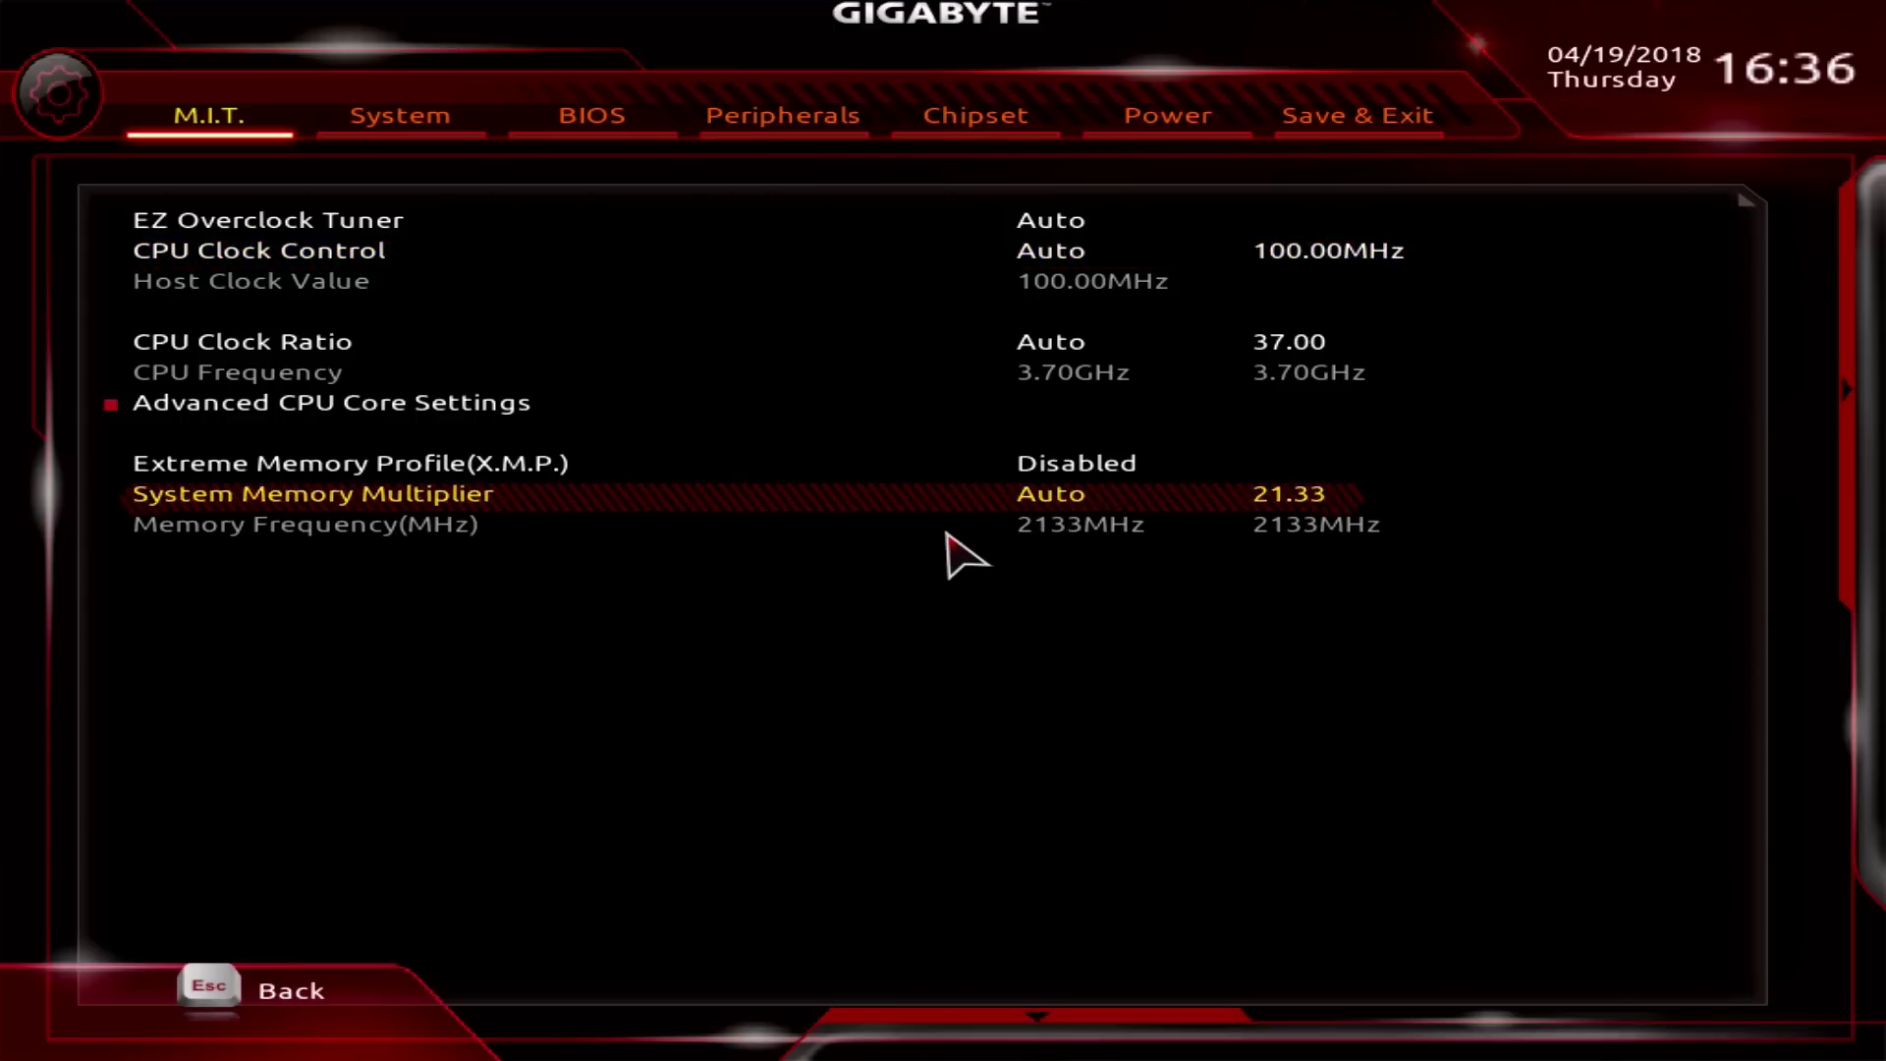
pyautogui.press('Up')
pyautogui.press('Up')
pyautogui.press('Up')
pyautogui.press('Up')
pyautogui.press('Up')
pyautogui.press('Down')
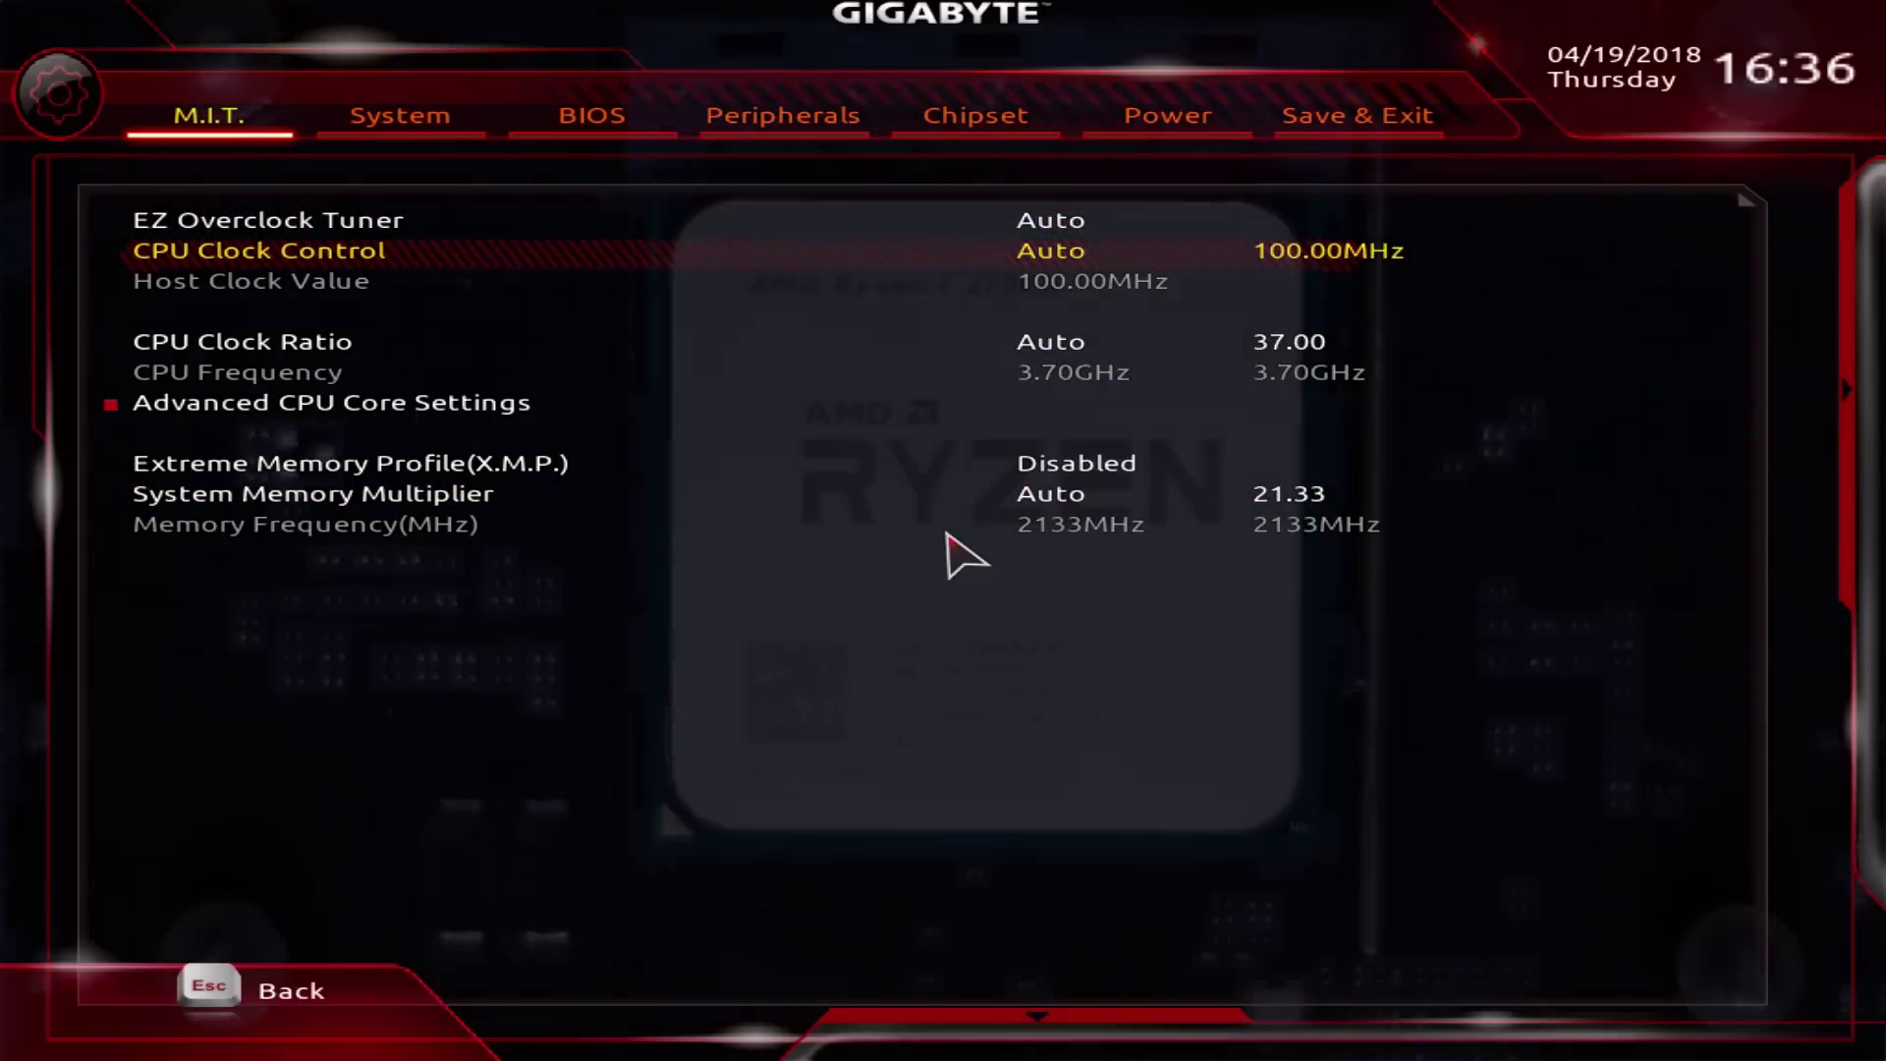
pyautogui.write('100')
pyautogui.press('Return')
pyautogui.press('Down')
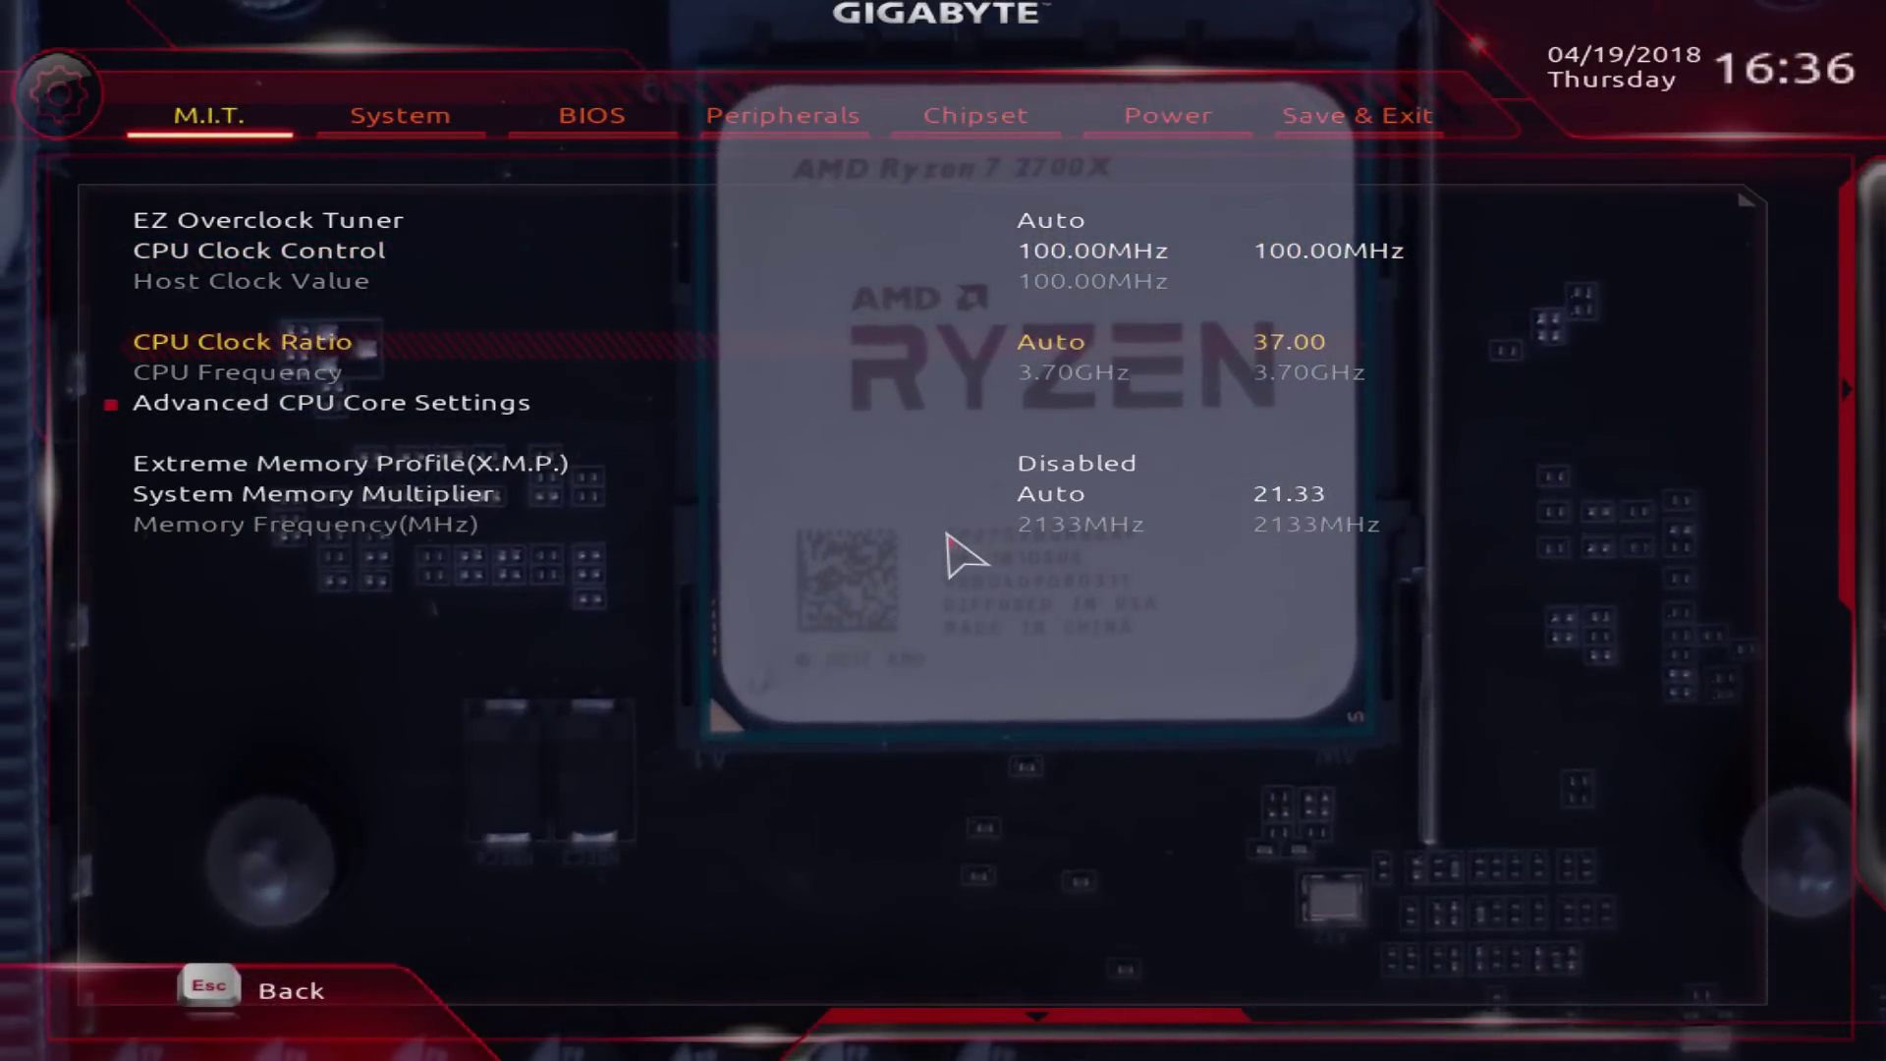
pyautogui.write('42')
pyautogui.press('Return')
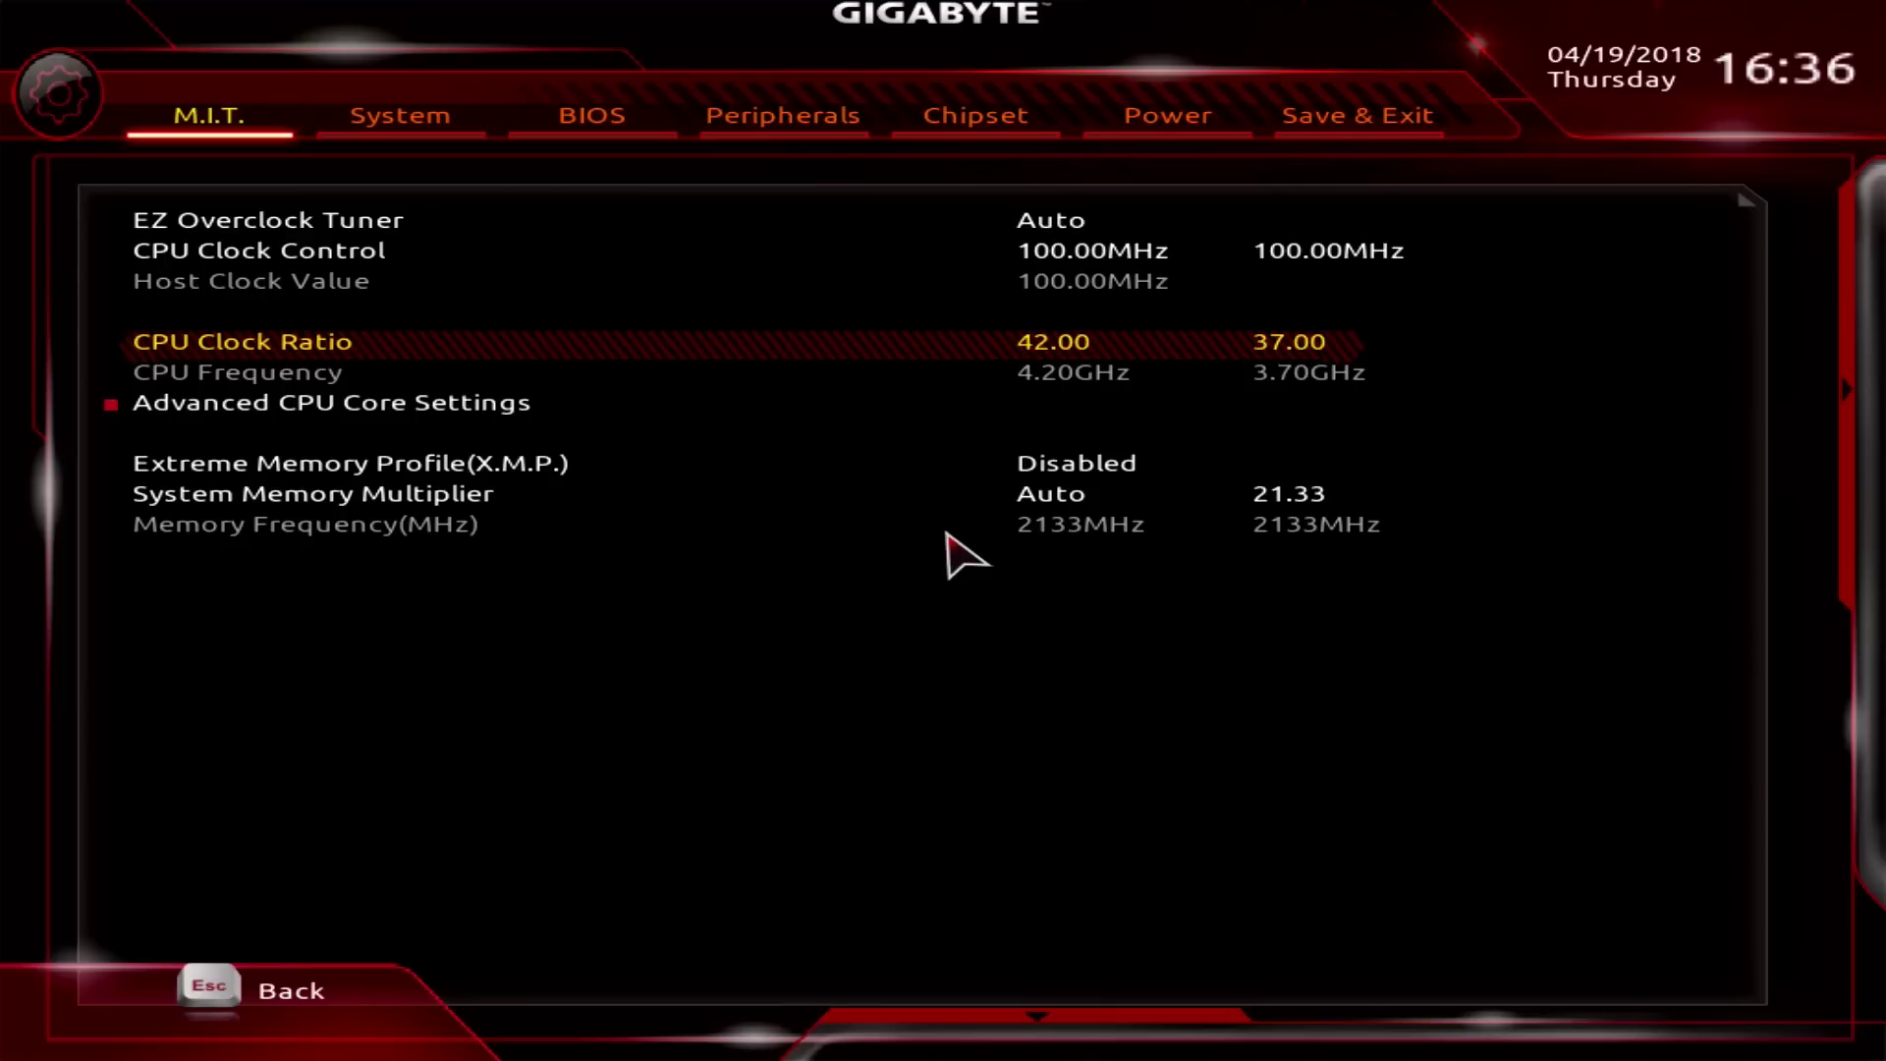
# Review Core Performance Boost, Cool&Quiet and Global C-state Control in Advanced CPU Core Settings, then return to M.I.T
pyautogui.press('Down')
pyautogui.press('Down')
pyautogui.press('Down')
pyautogui.press('Up')
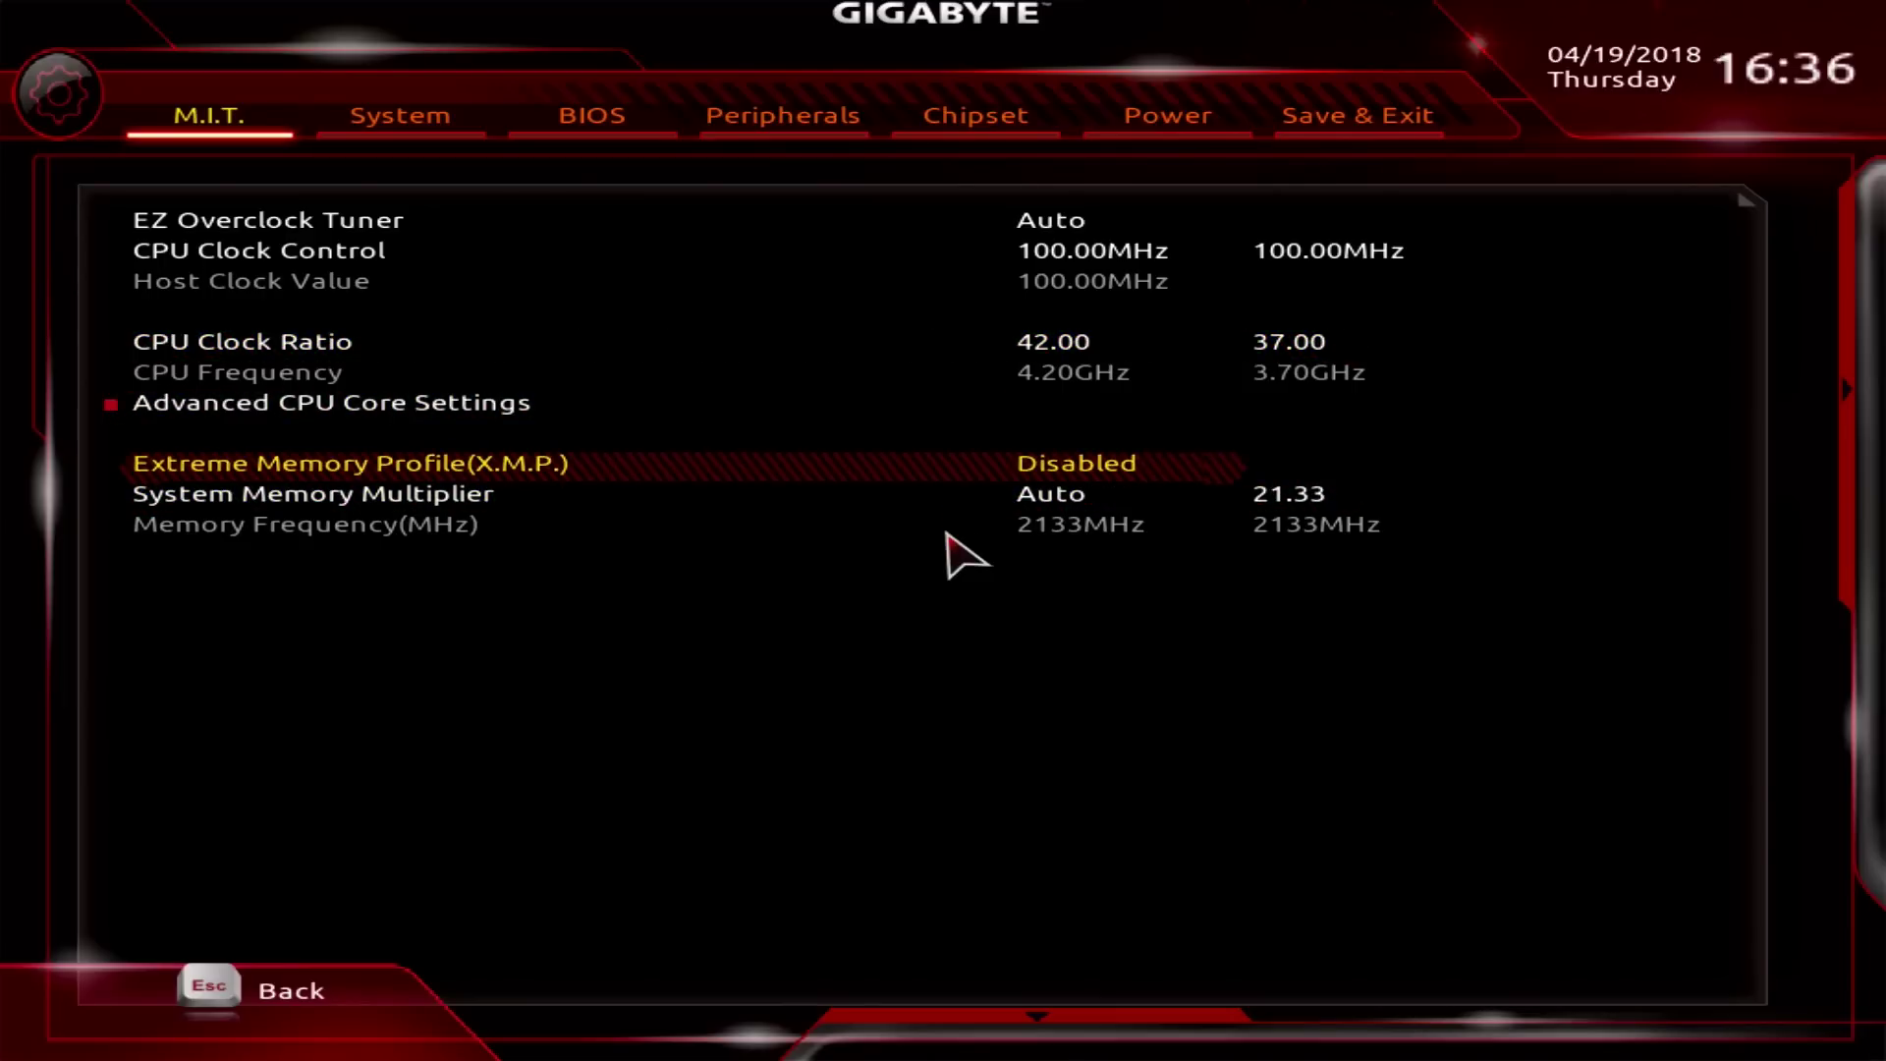
pyautogui.press('Up')
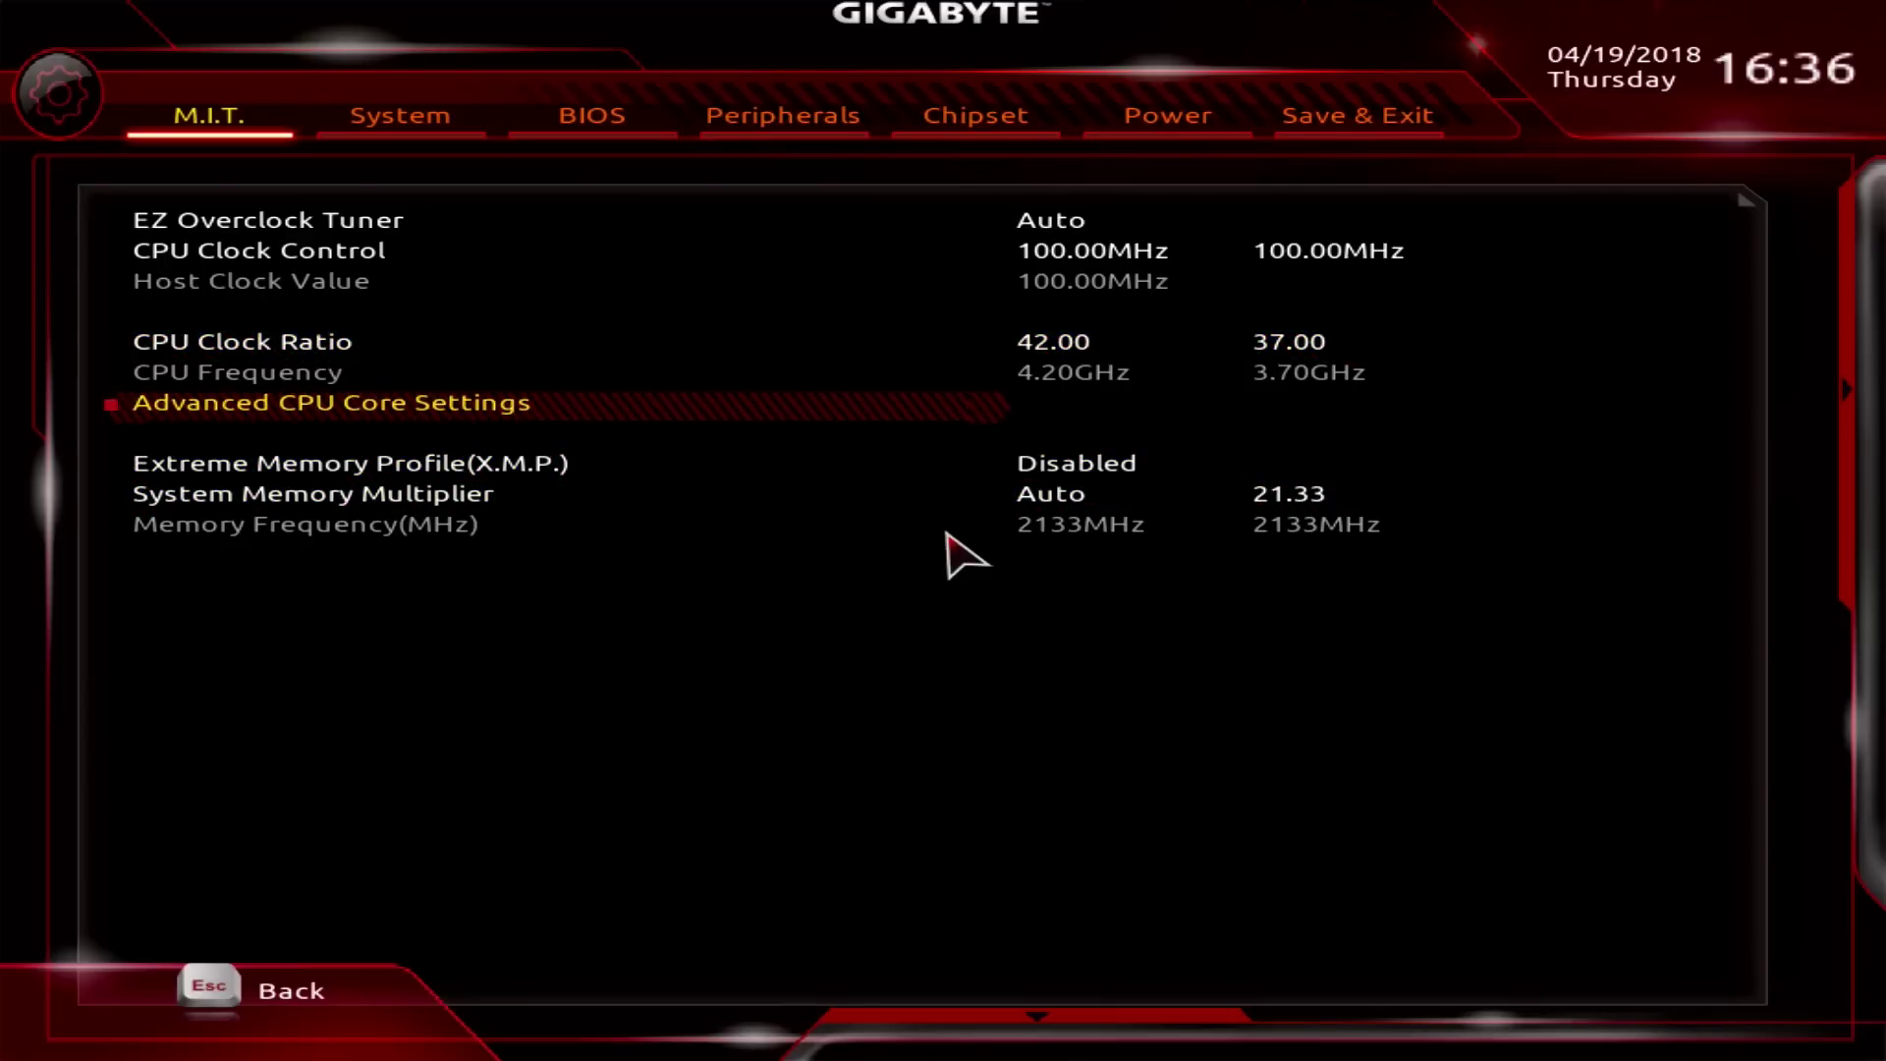
pyautogui.press('Return')
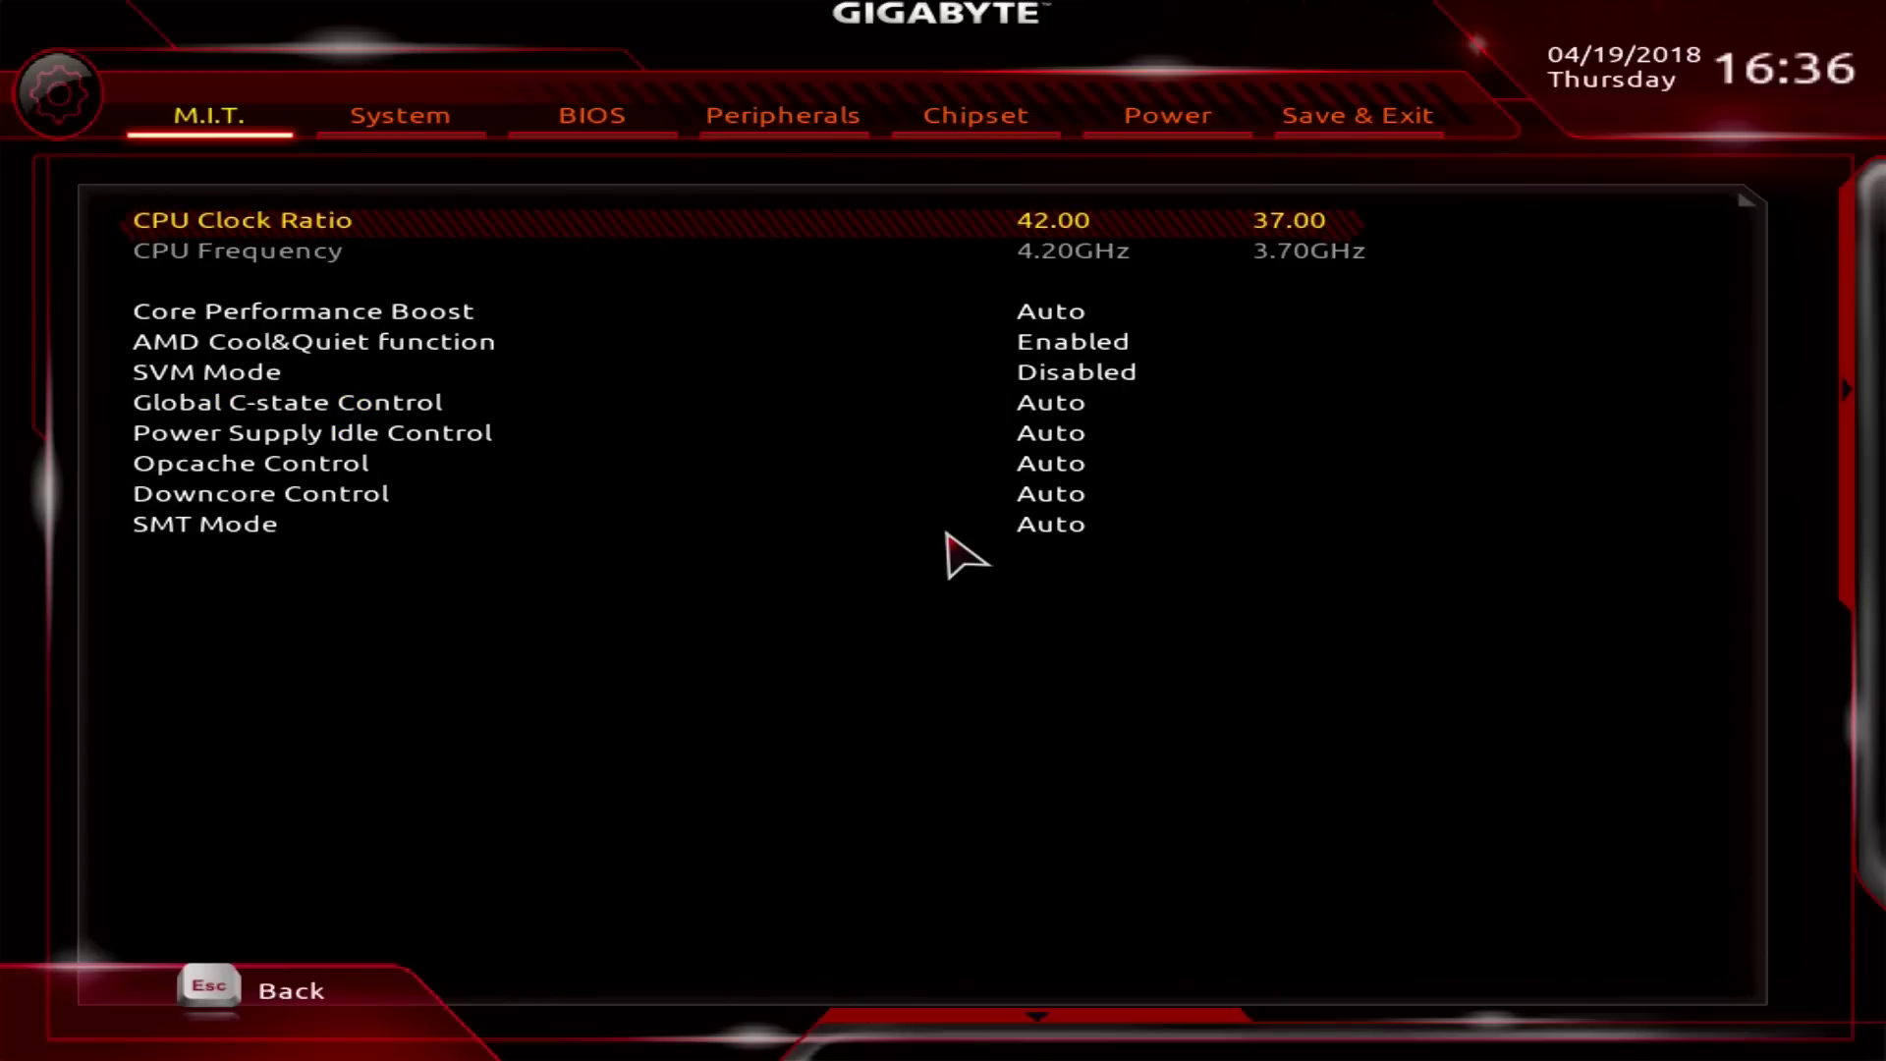
pyautogui.press('Escape')
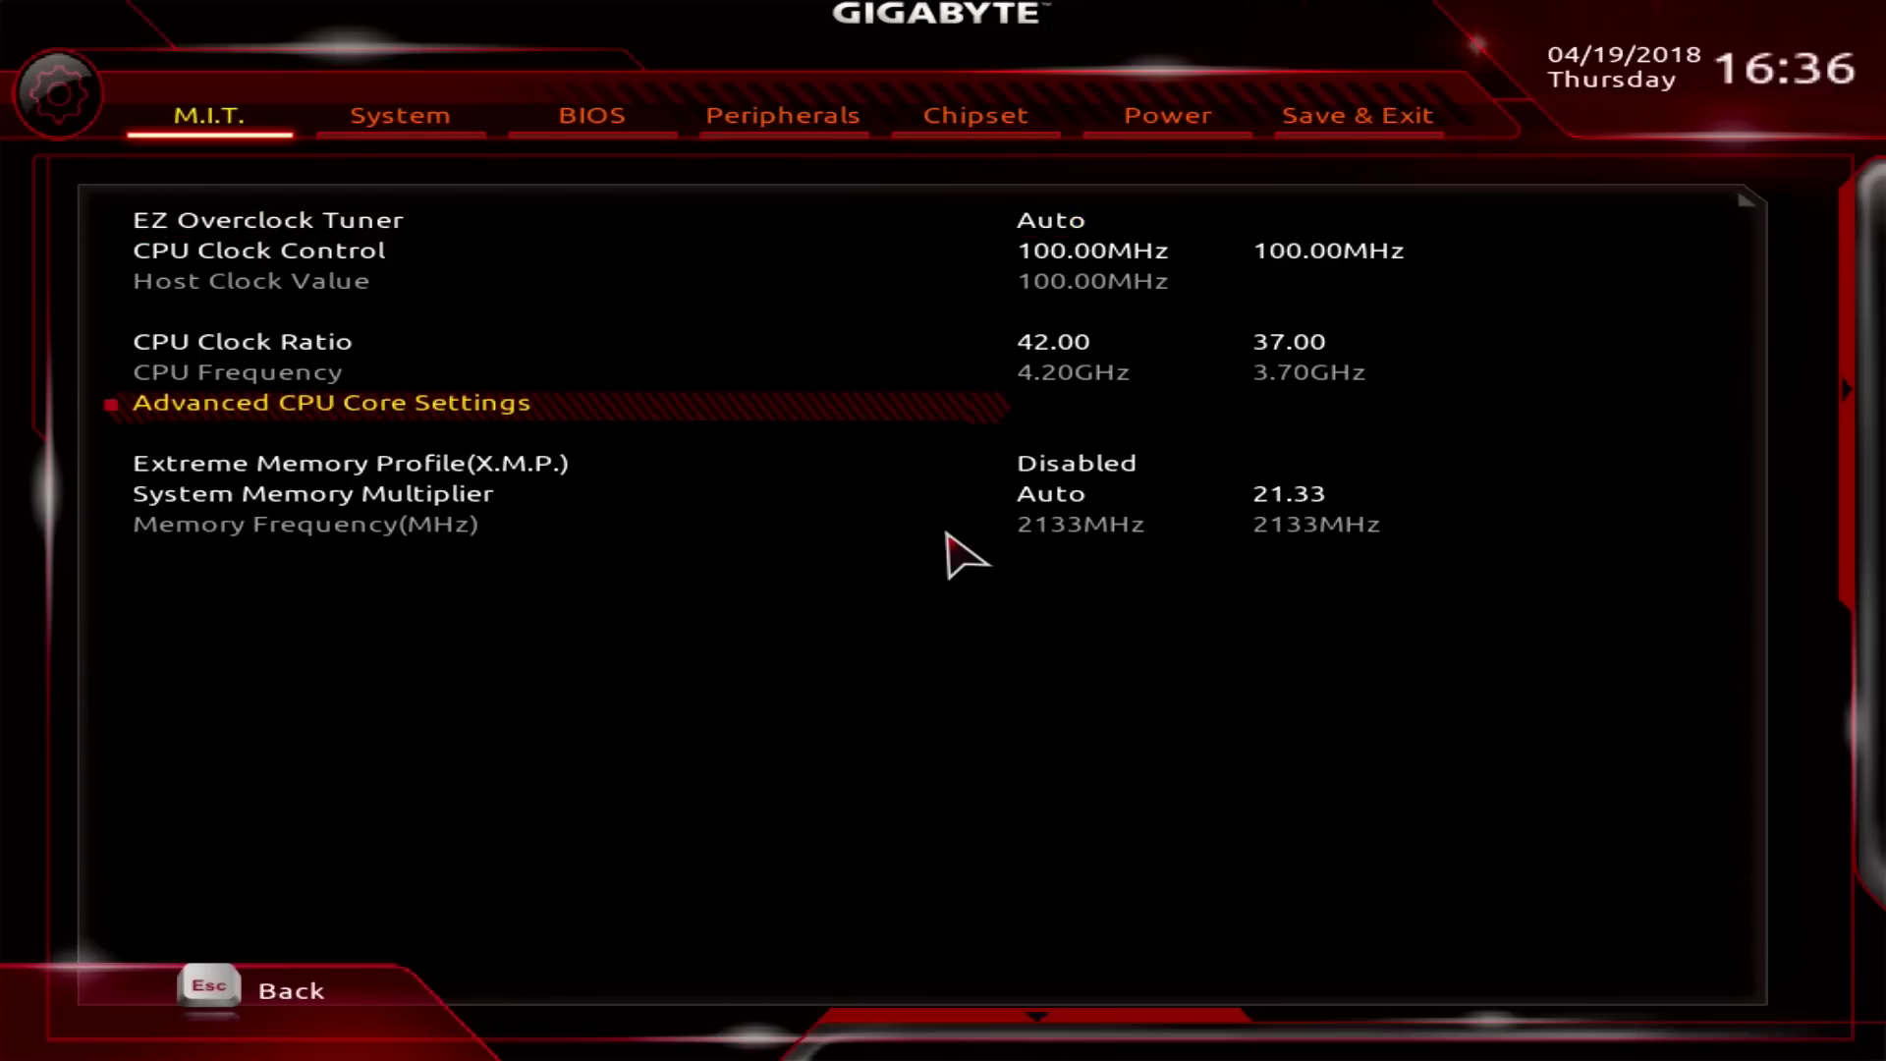
pyautogui.press('Return')
pyautogui.press('Down')
pyautogui.press('Down')
pyautogui.press('Up')
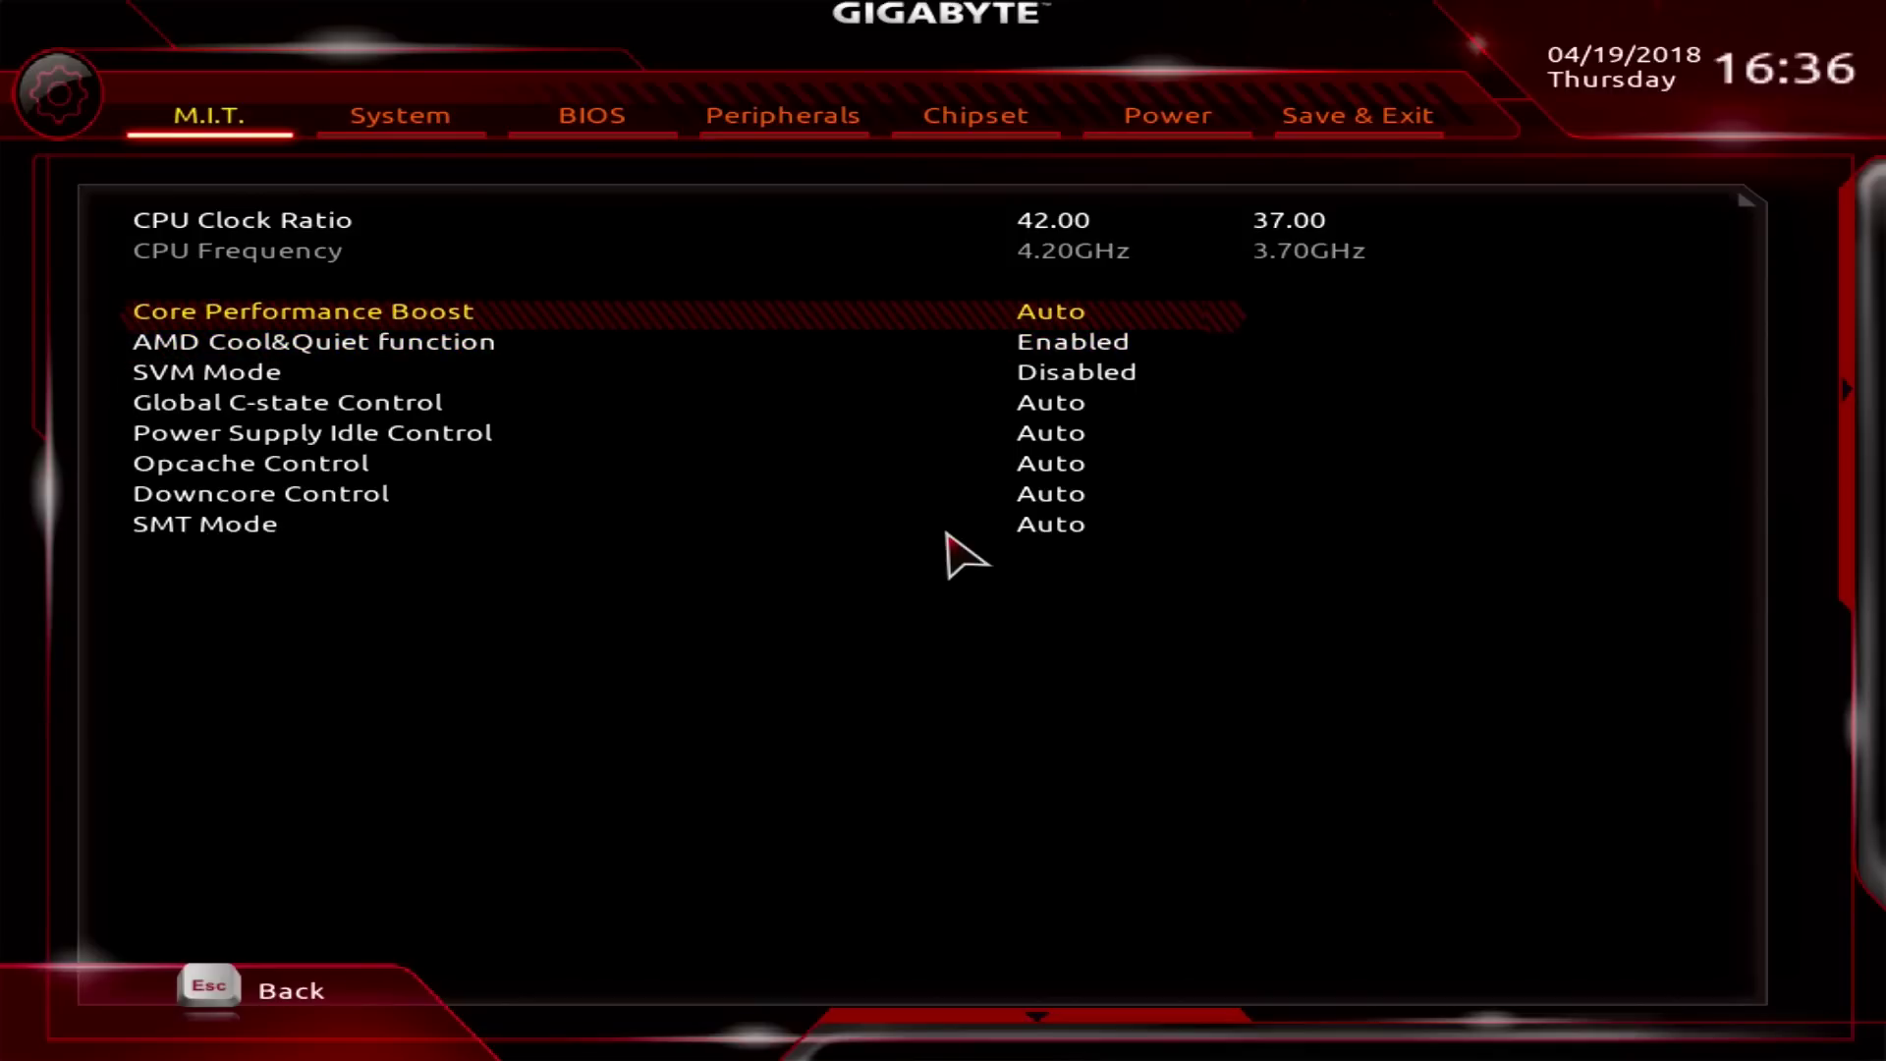
pyautogui.press('Down')
pyautogui.press('Down')
pyautogui.press('Down')
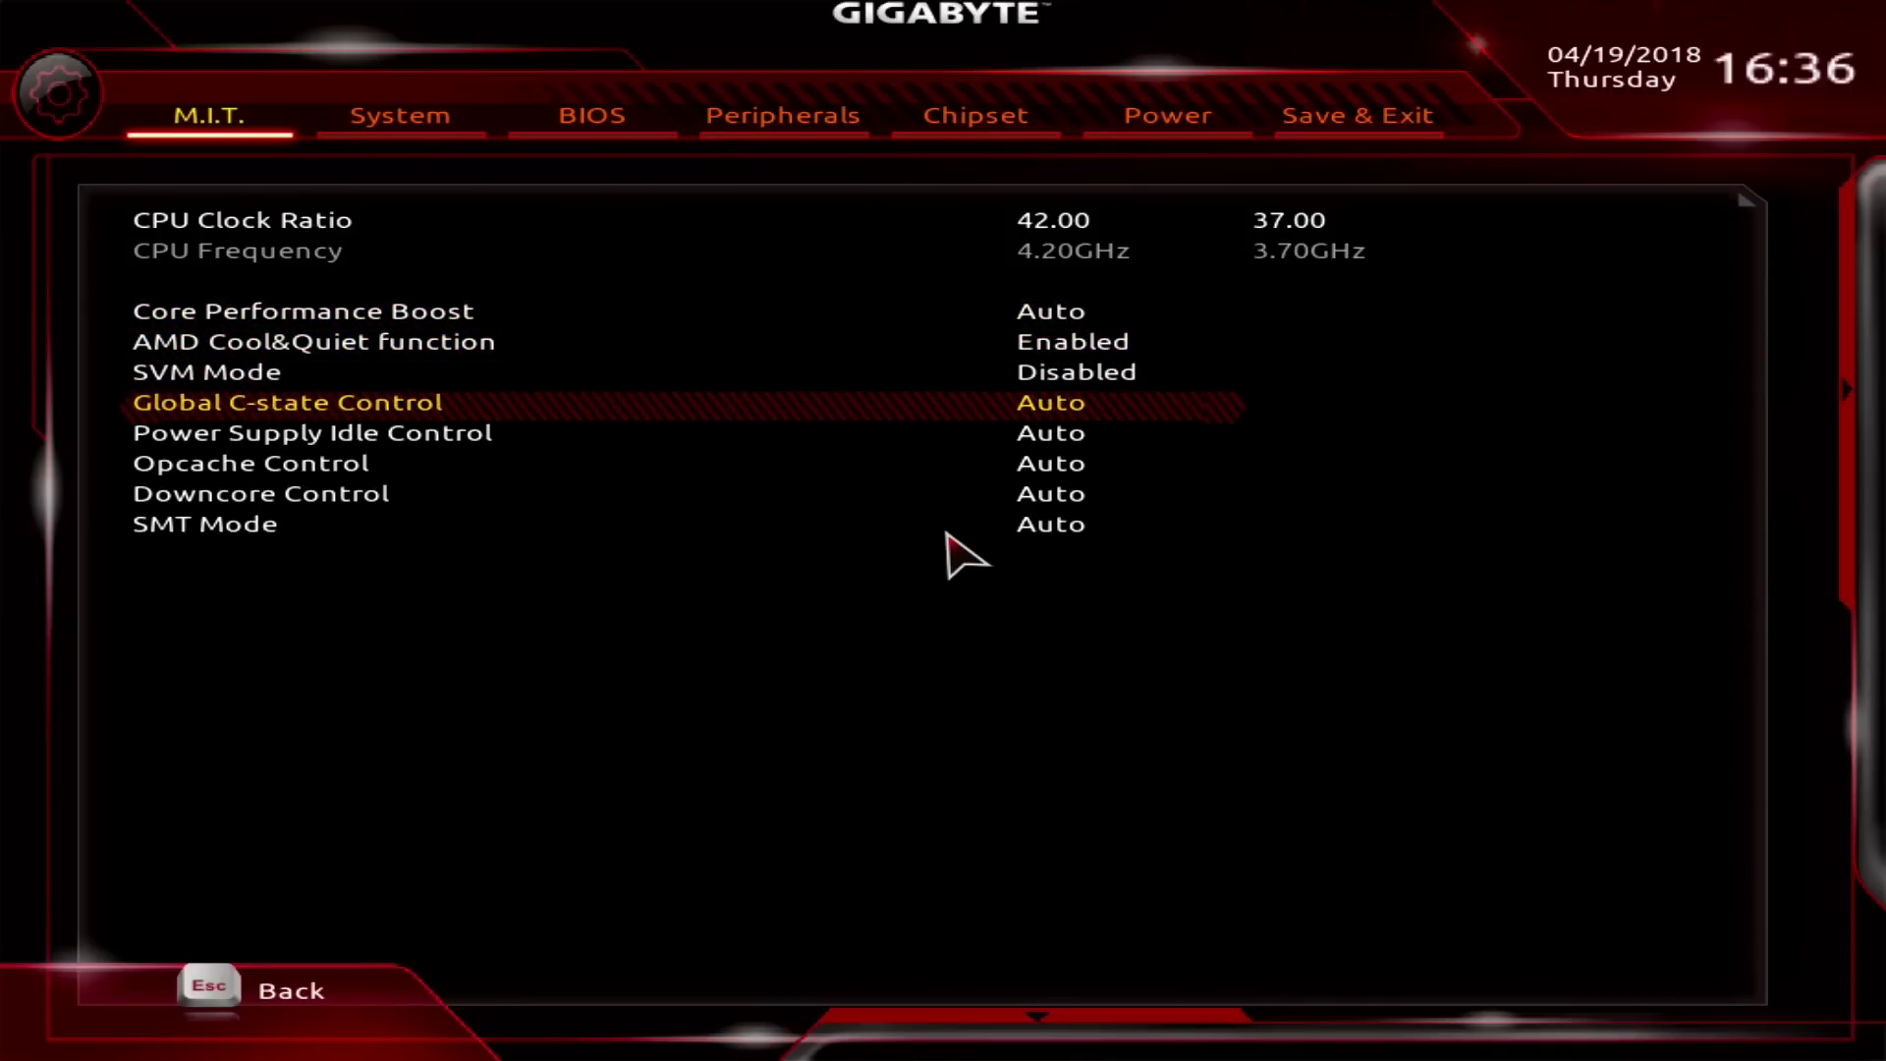
pyautogui.press('Up')
pyautogui.press('Up')
pyautogui.press('Up')
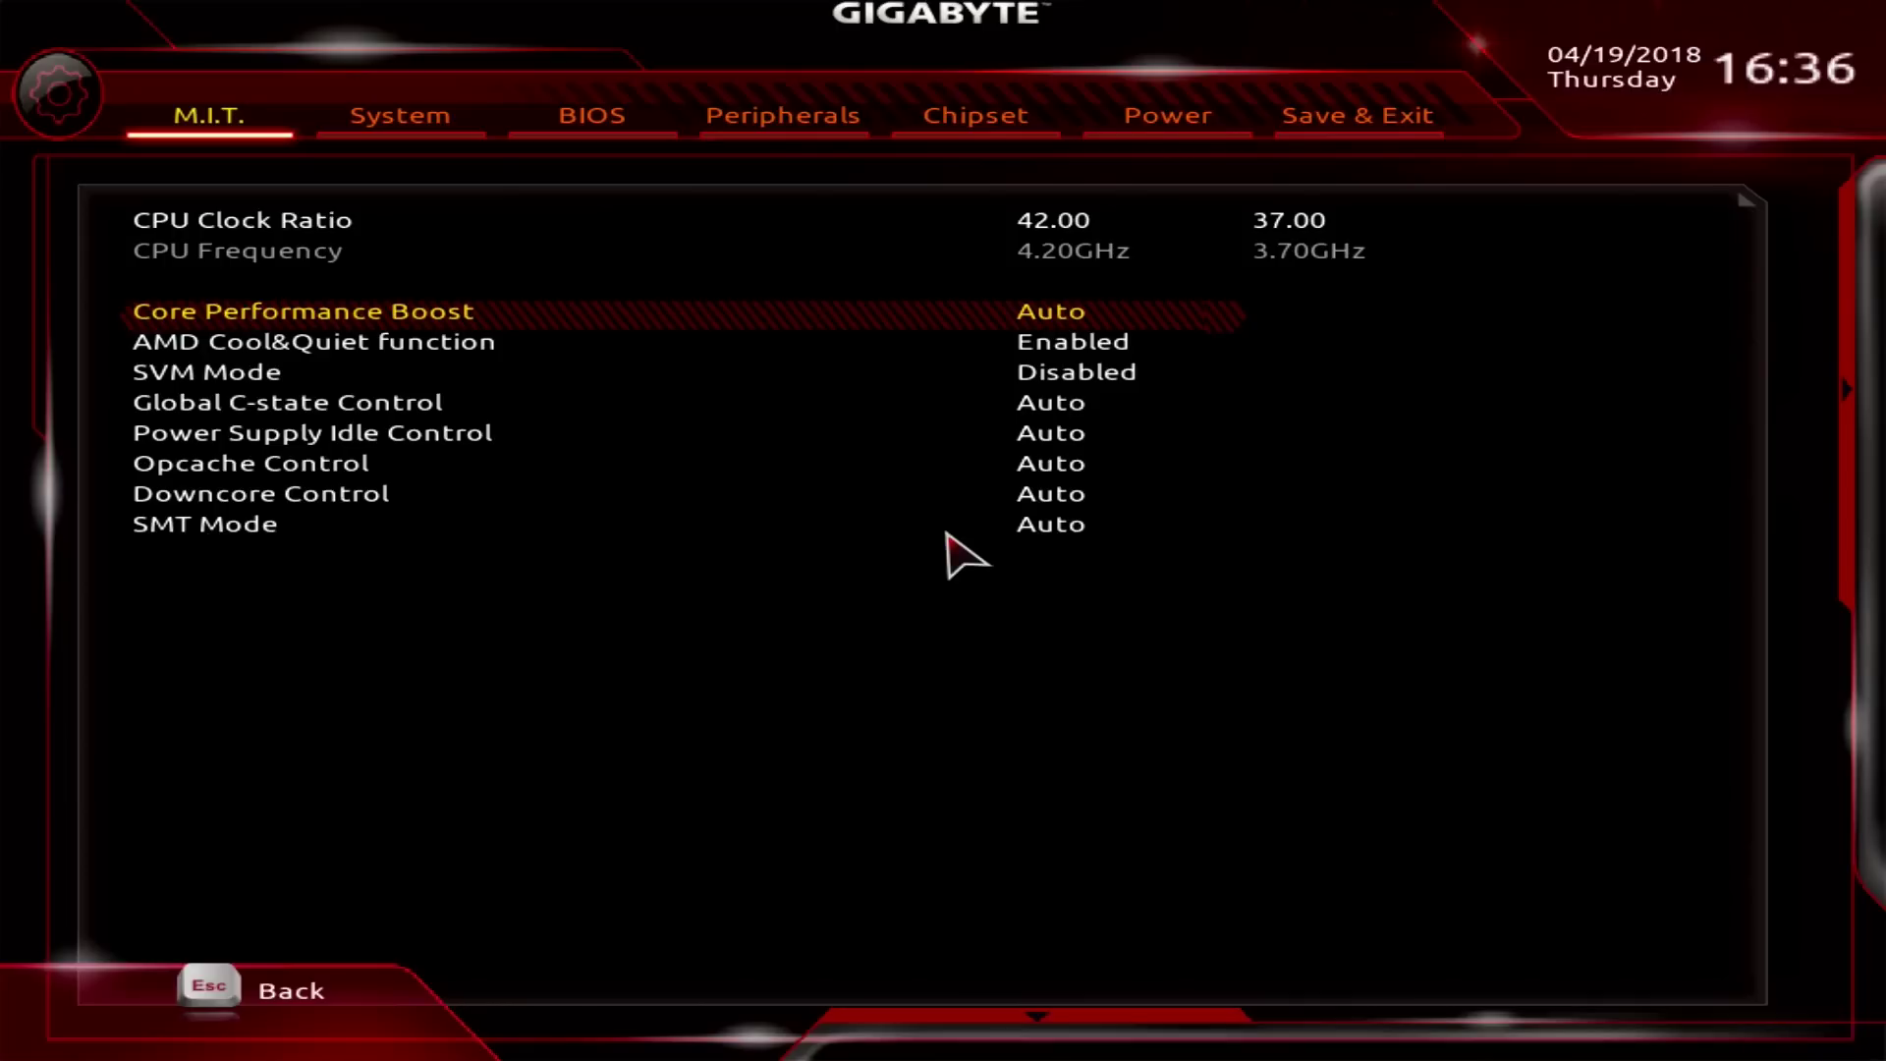
pyautogui.press('Escape')
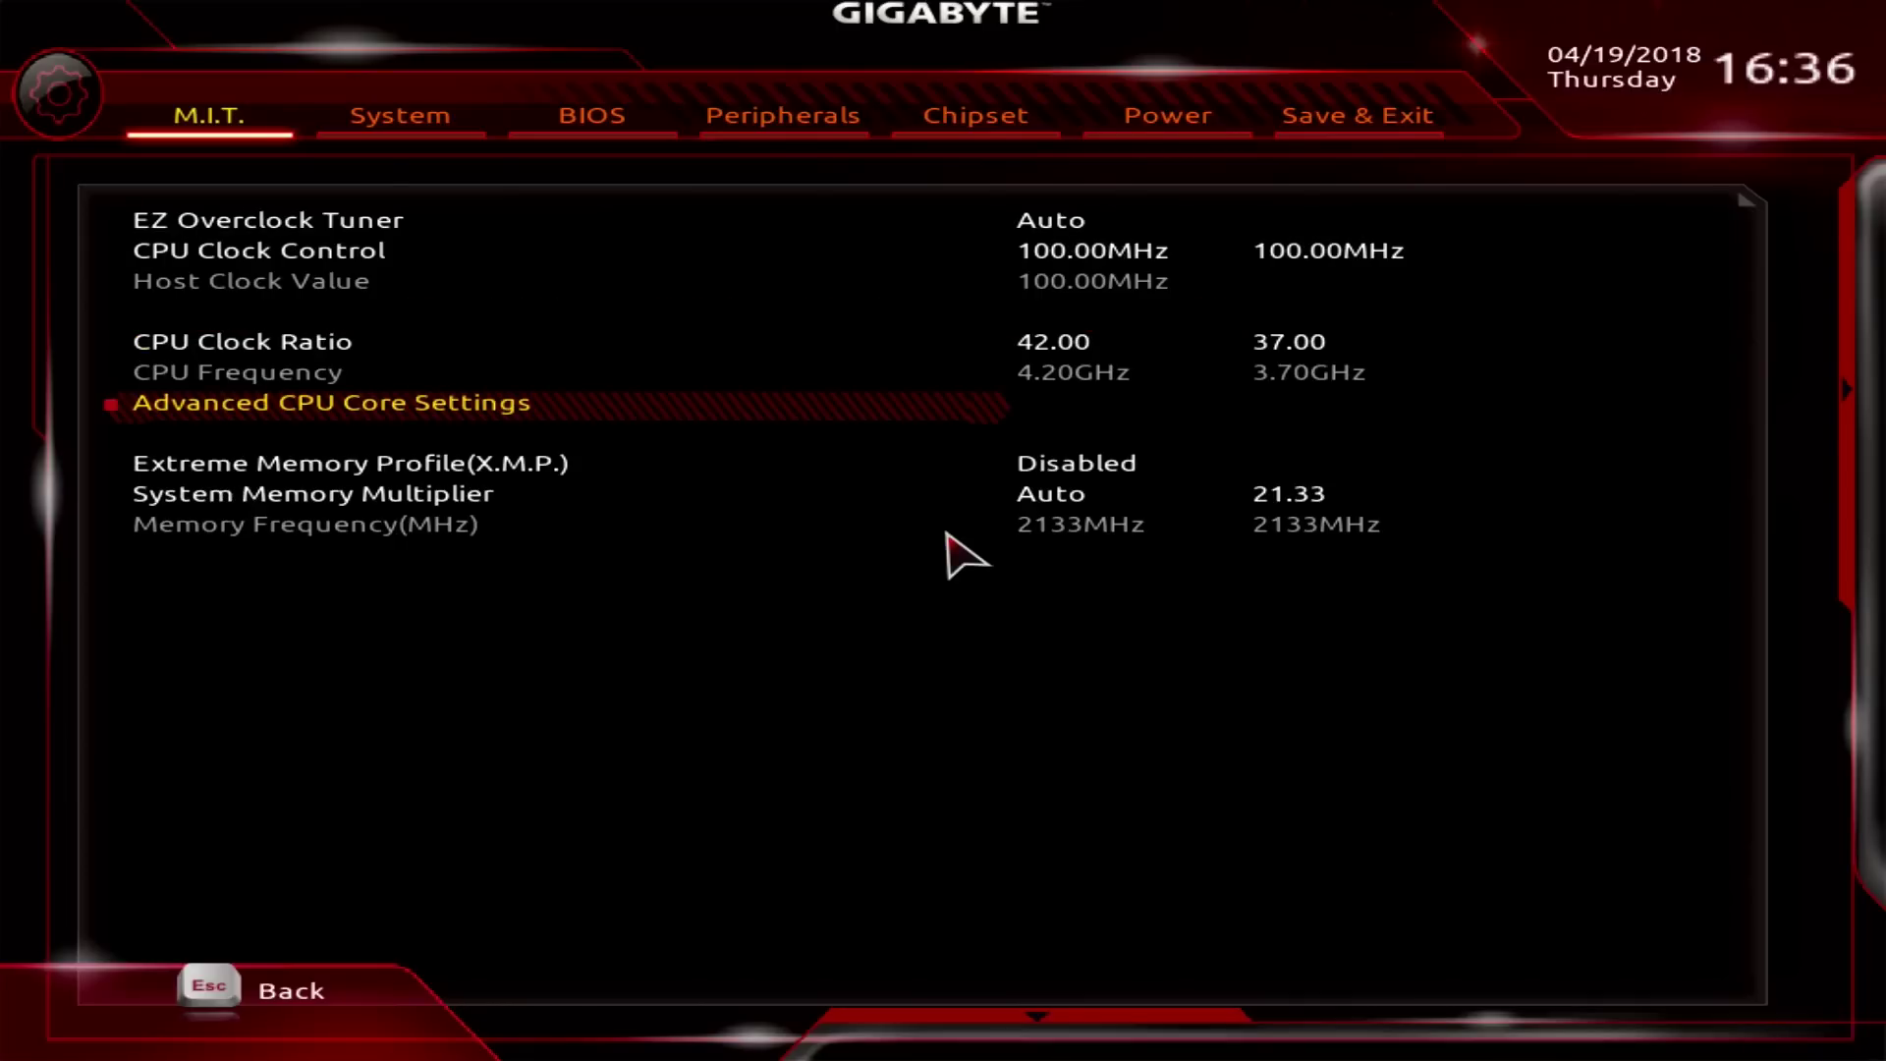
pyautogui.press('Escape')
pyautogui.press('Down')
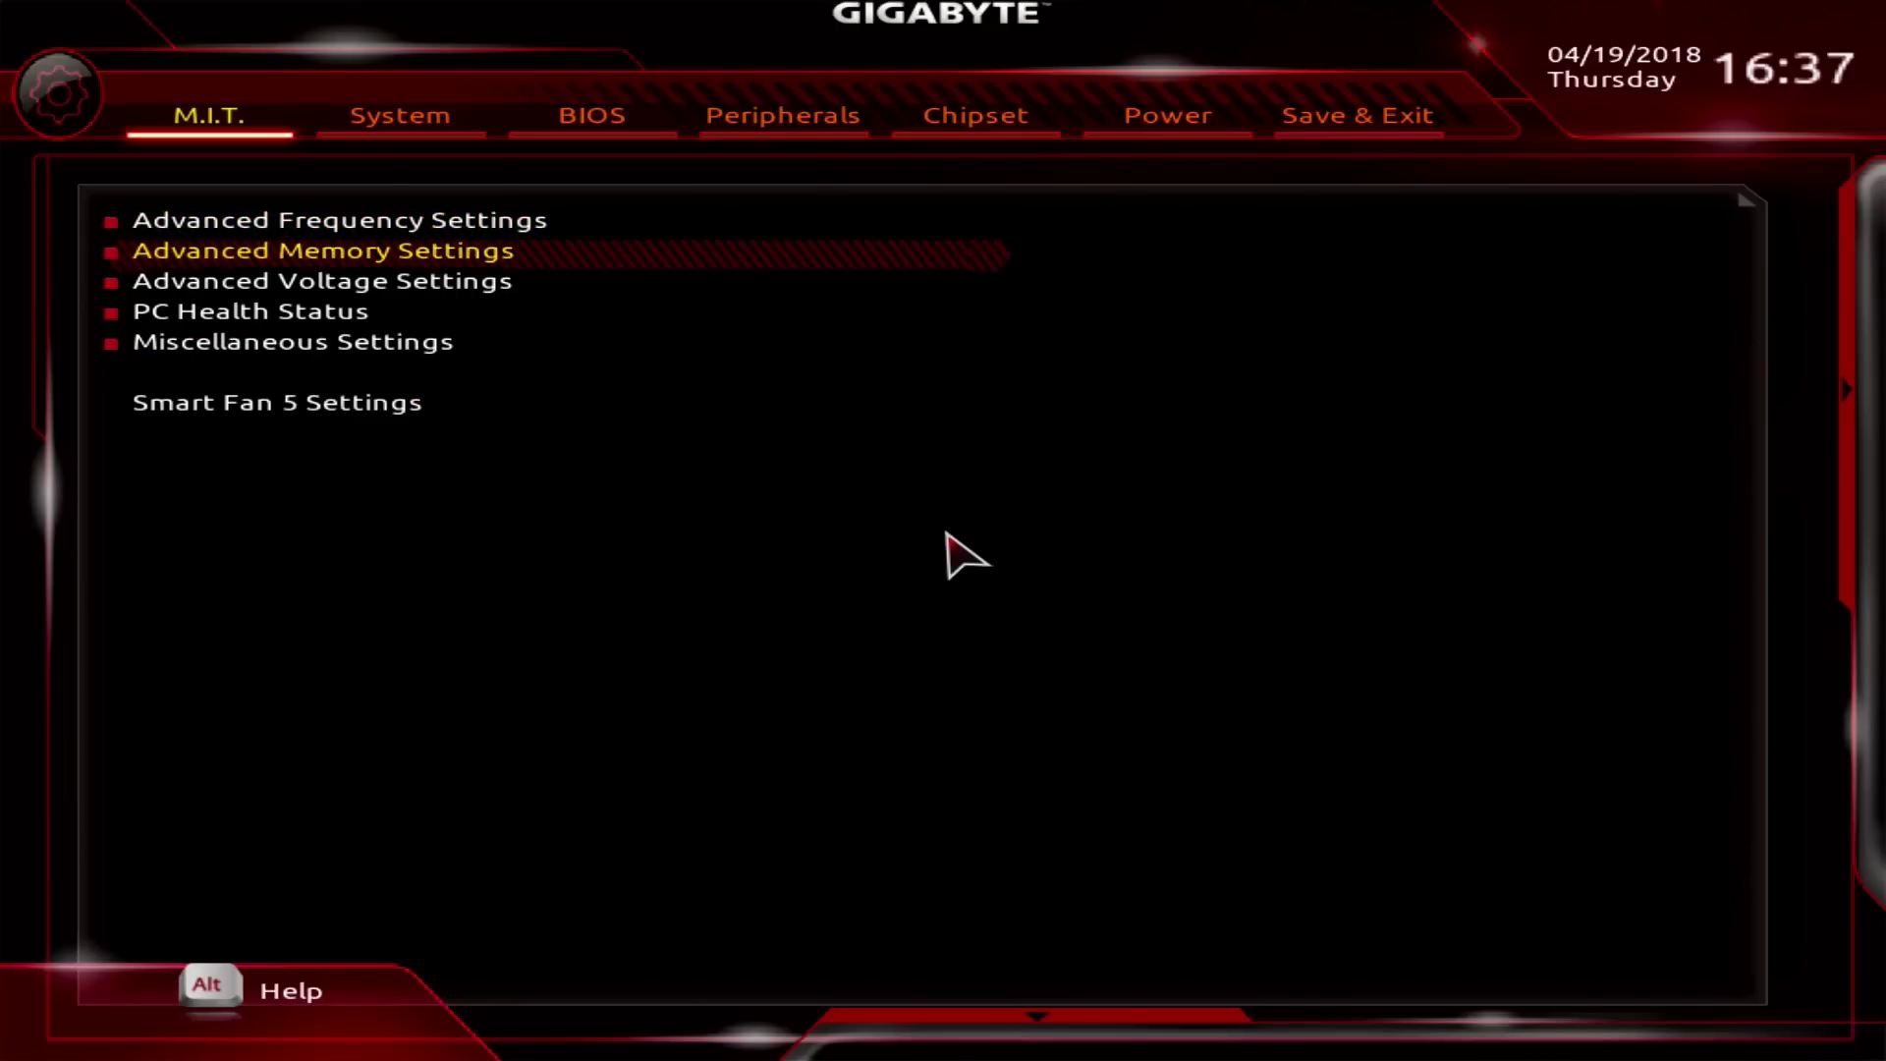
pyautogui.press('Down')
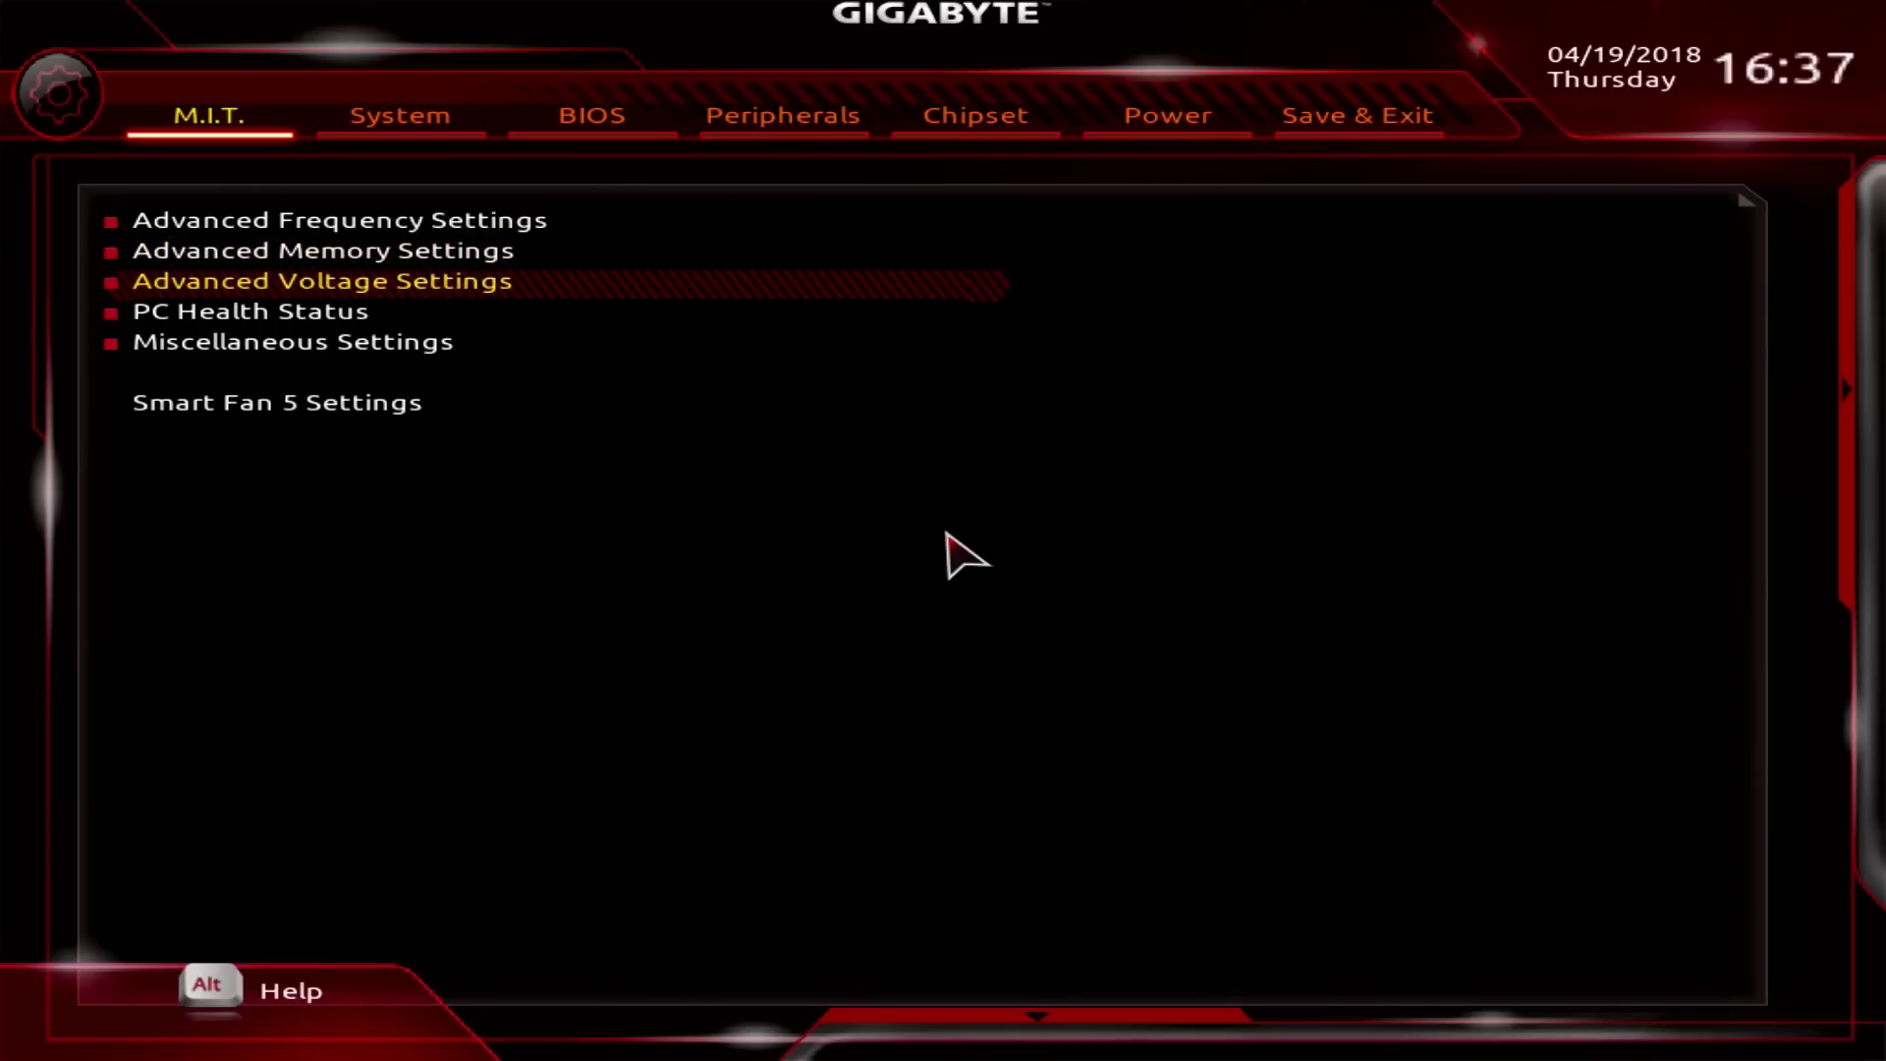
# Set CPU Vcore to 1.4 V in Advanced Voltage Settings
pyautogui.press('Return')
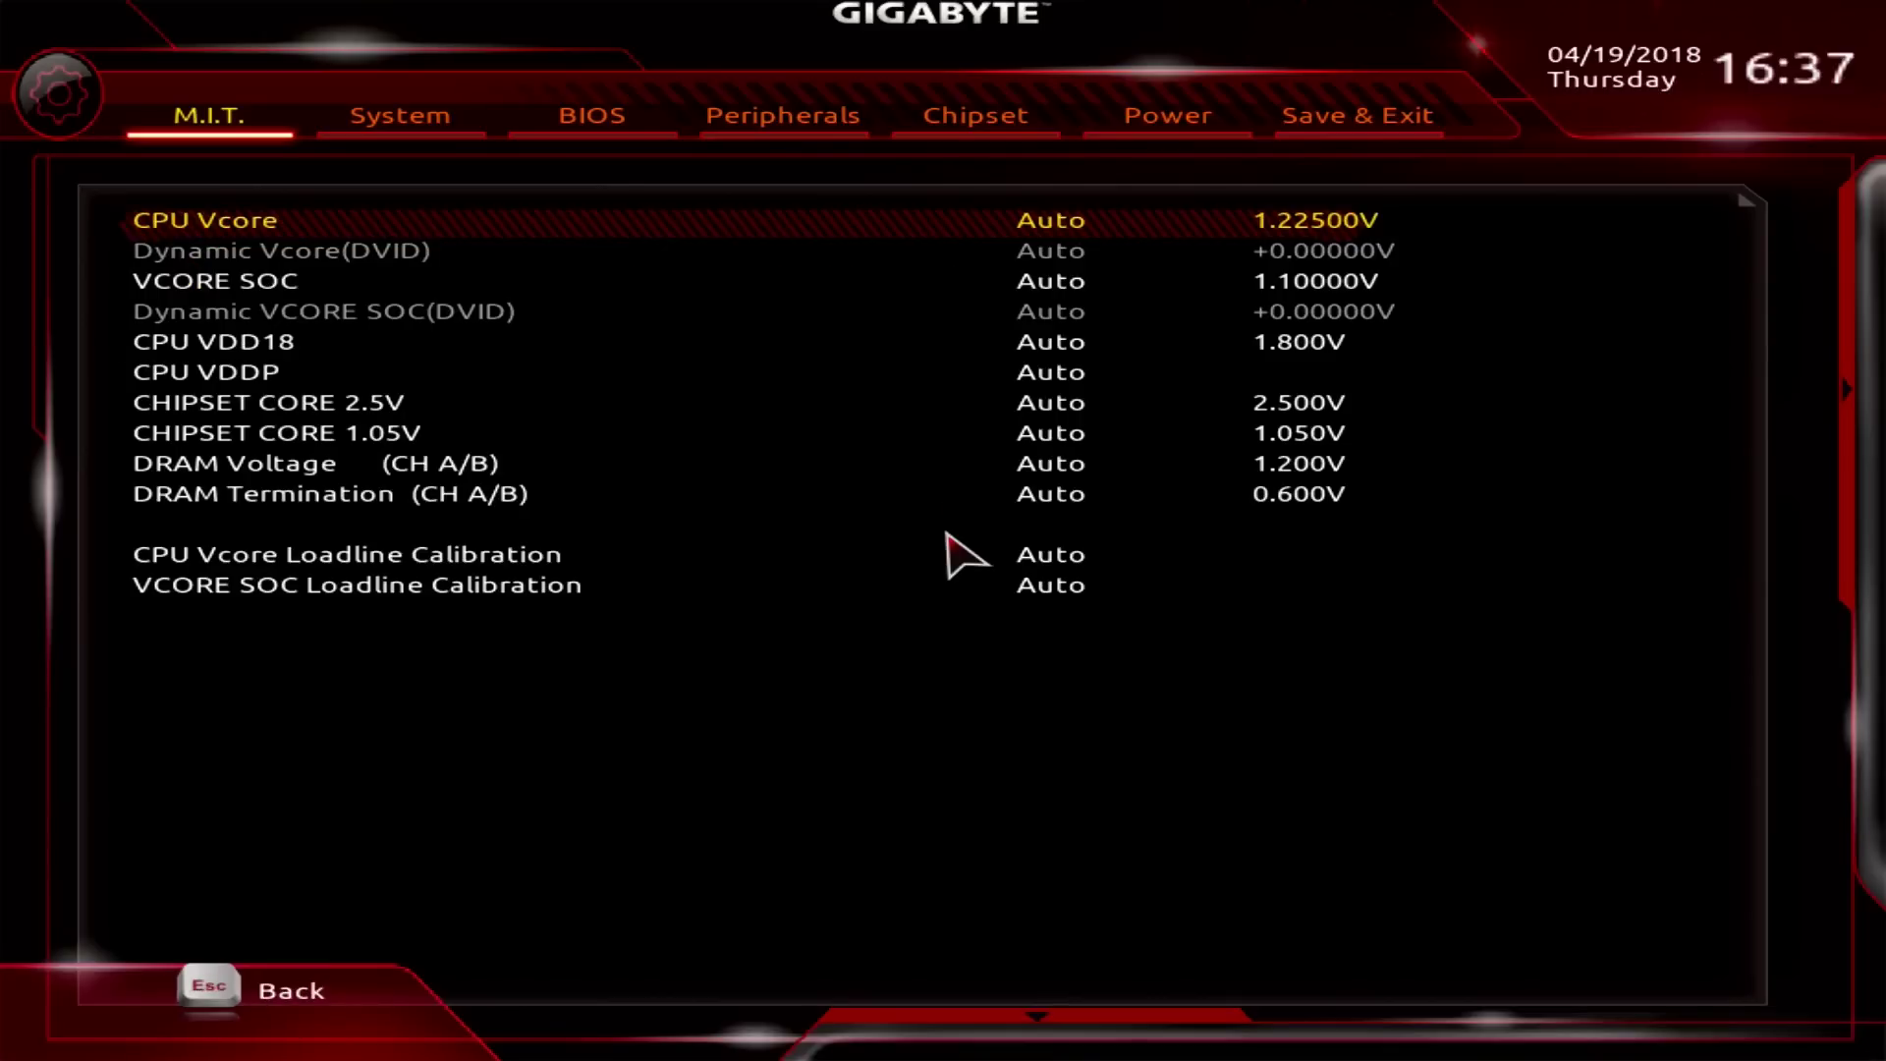
pyautogui.write('1.4')
pyautogui.press('Return')
# Set CPU Vcore Loadline Calibration to Turbo
pyautogui.press('Down')
pyautogui.press('Down')
pyautogui.press('Down')
pyautogui.press('Down')
pyautogui.press('Down')
pyautogui.press('Down')
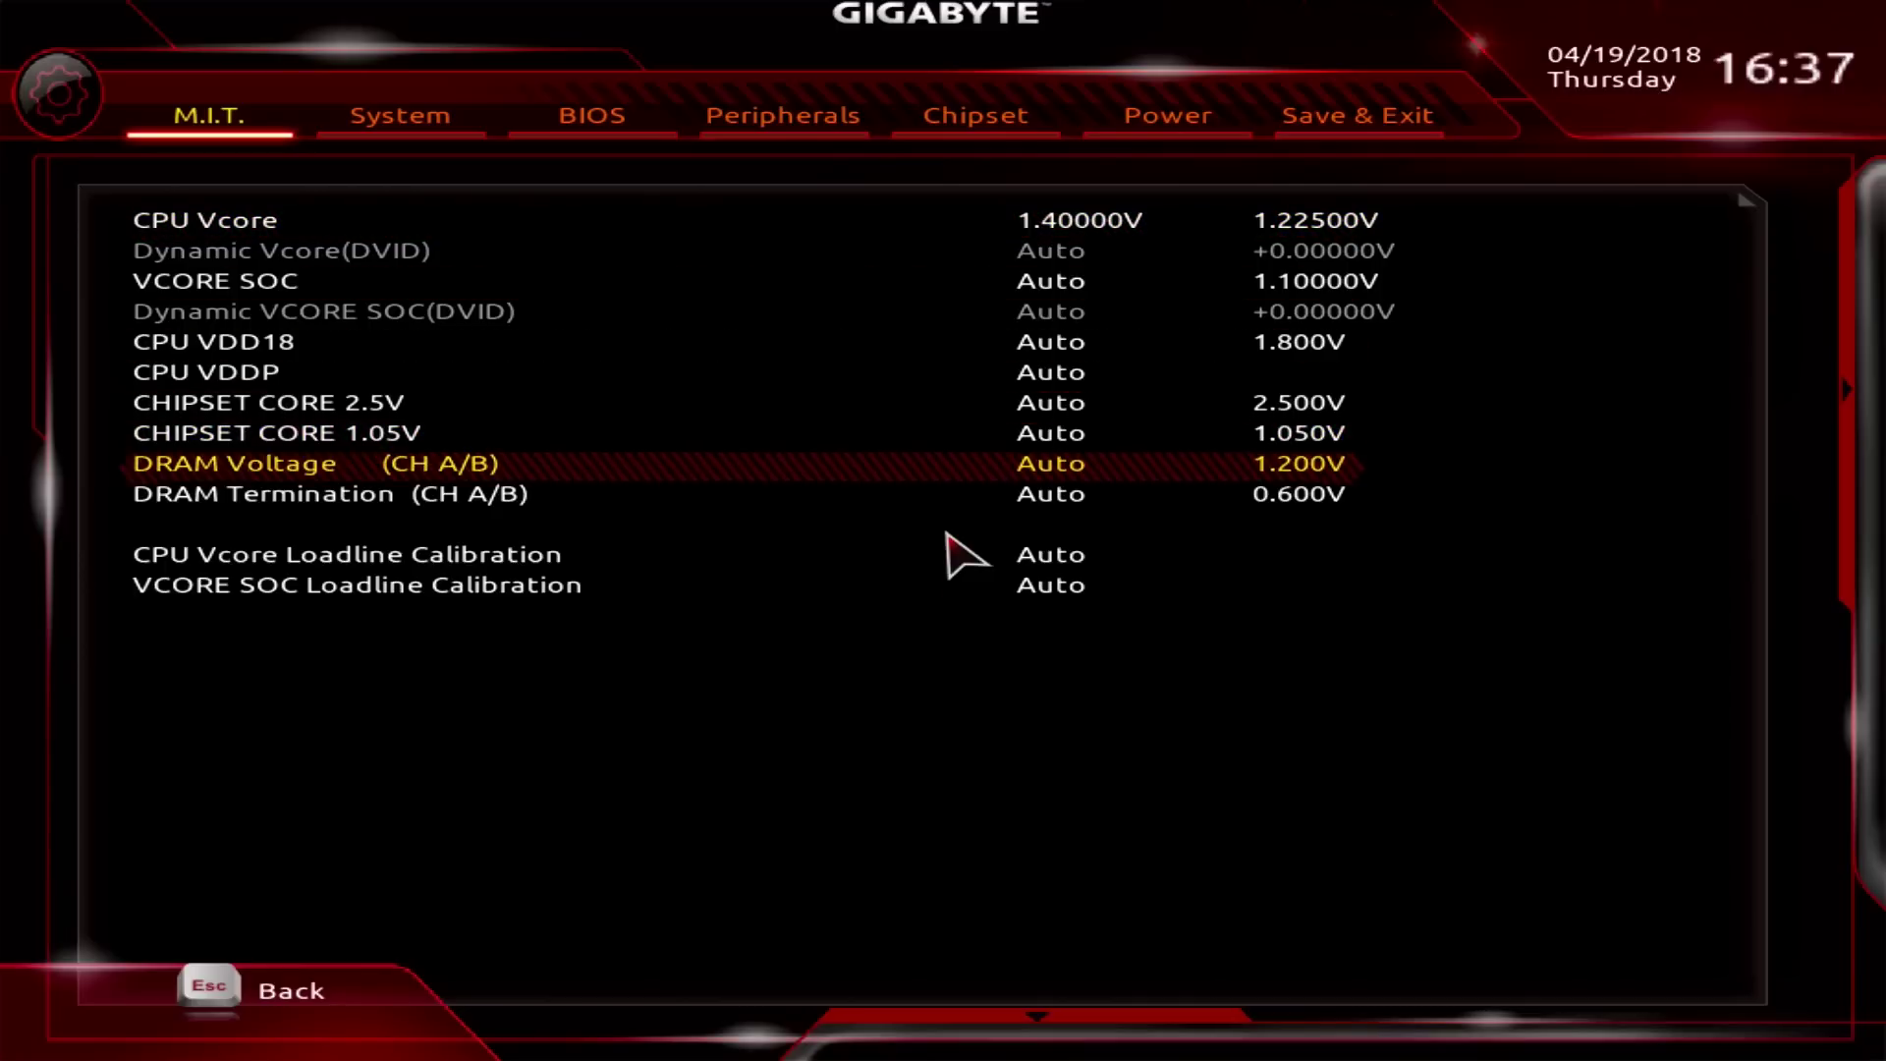
pyautogui.press('Down')
pyautogui.press('Up')
pyautogui.press('Up')
pyautogui.press('Down')
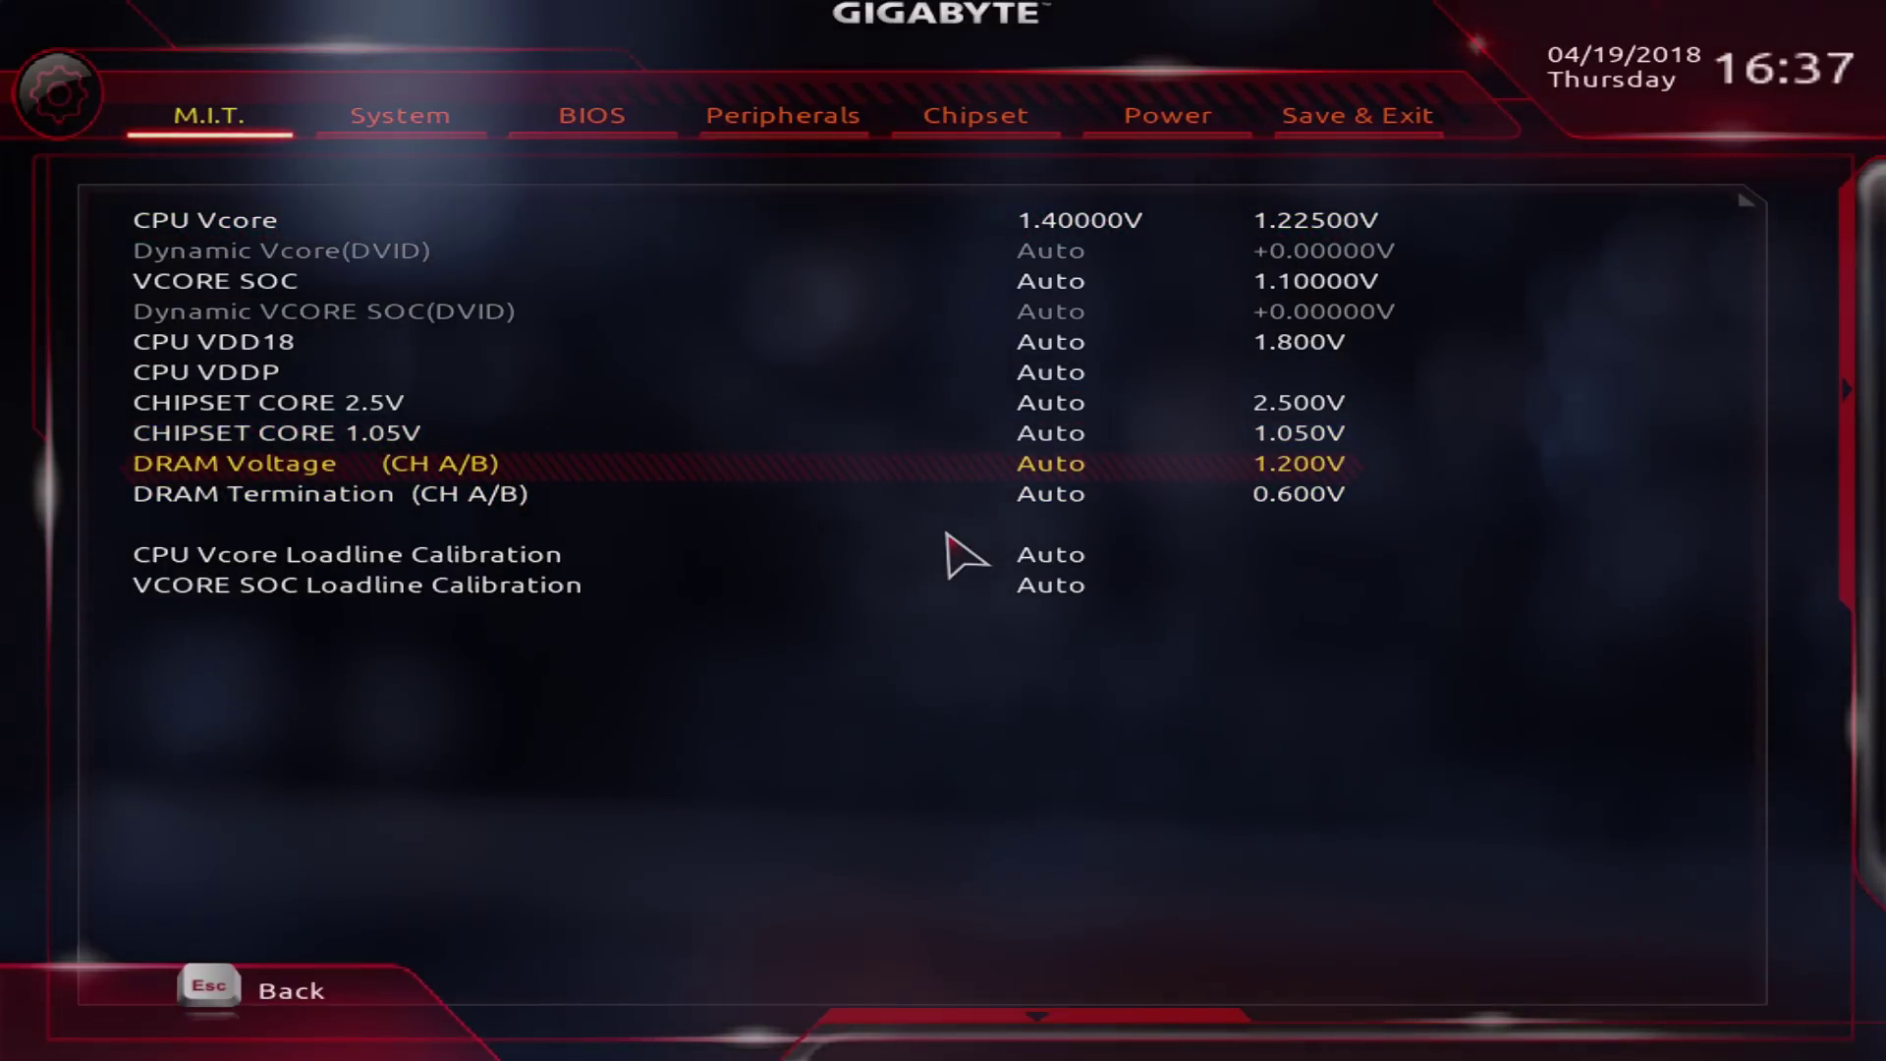
pyautogui.press('Down')
pyautogui.press('Down')
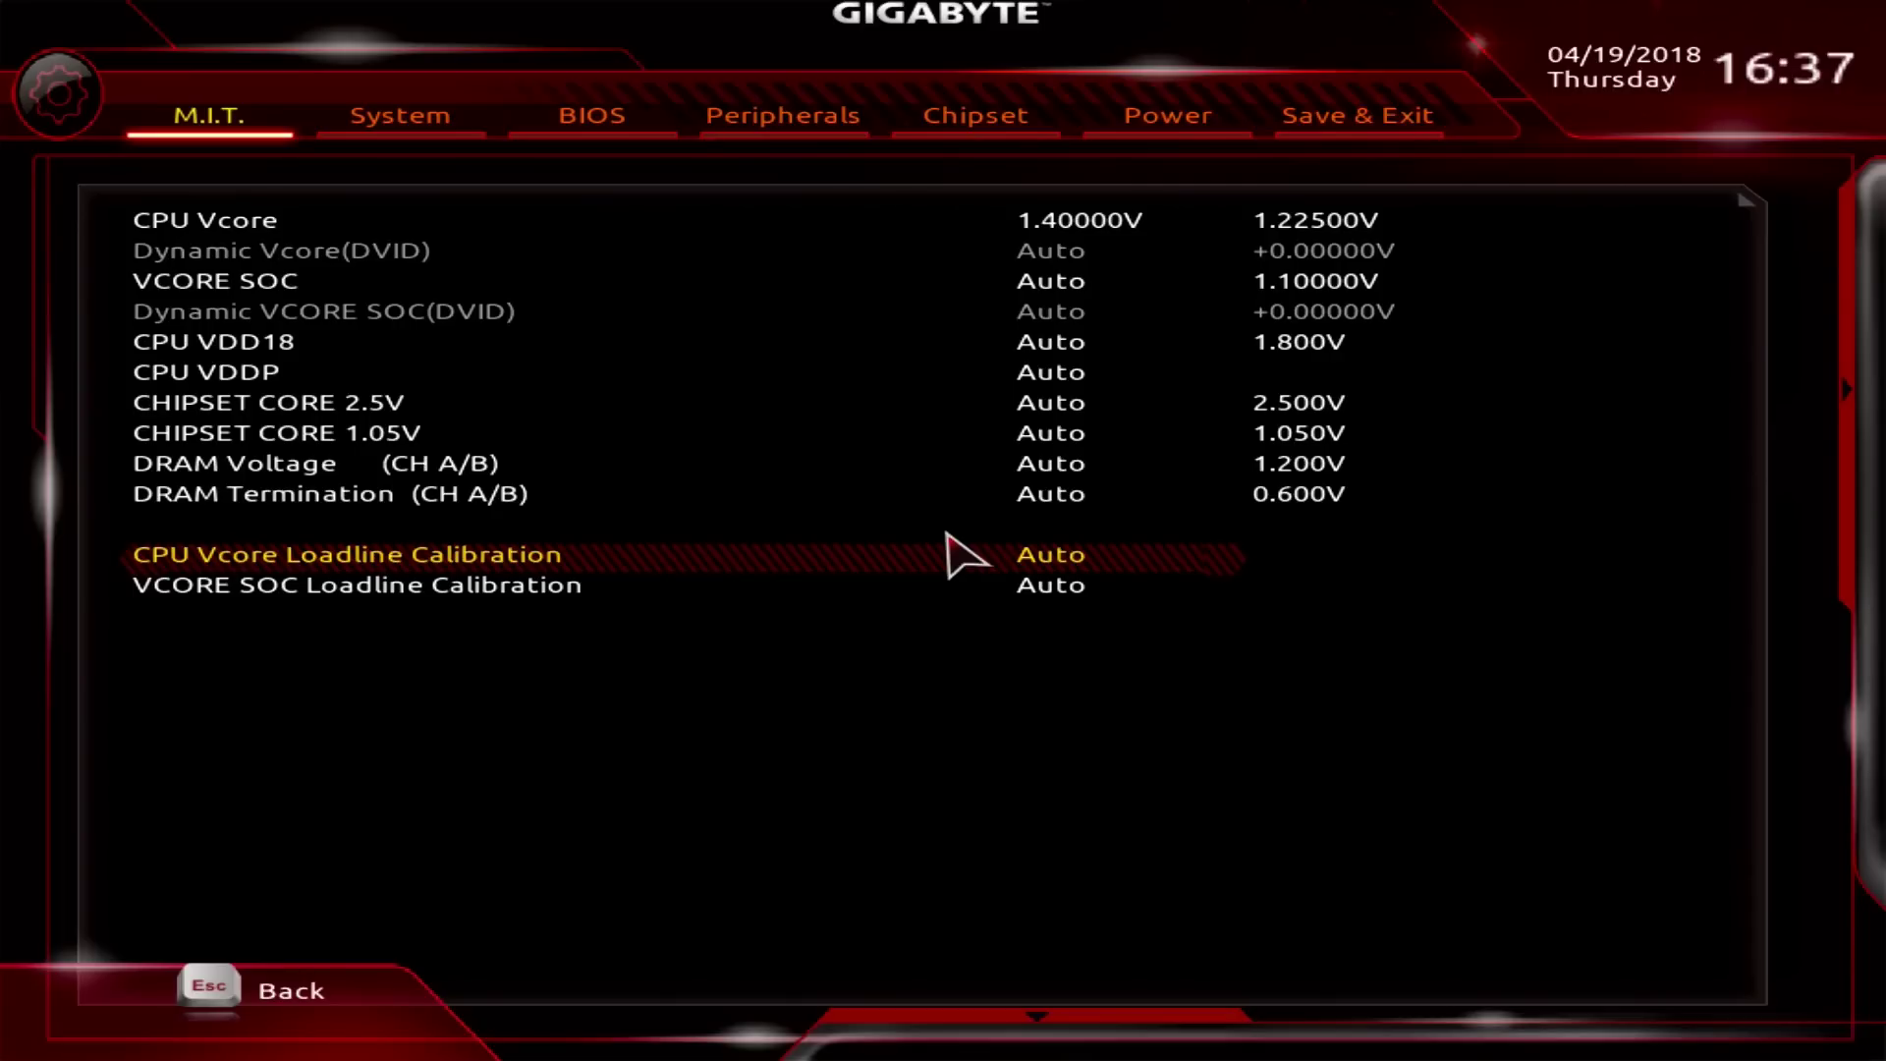
pyautogui.press('+')
pyautogui.press('+')
pyautogui.press('+')
pyautogui.press('+')
pyautogui.press('+')
pyautogui.press('+')
pyautogui.press('+')
pyautogui.press('-')
# Set CPU VDD18 to 2.120 V
pyautogui.press('Up')
pyautogui.press('Up')
pyautogui.press('Up')
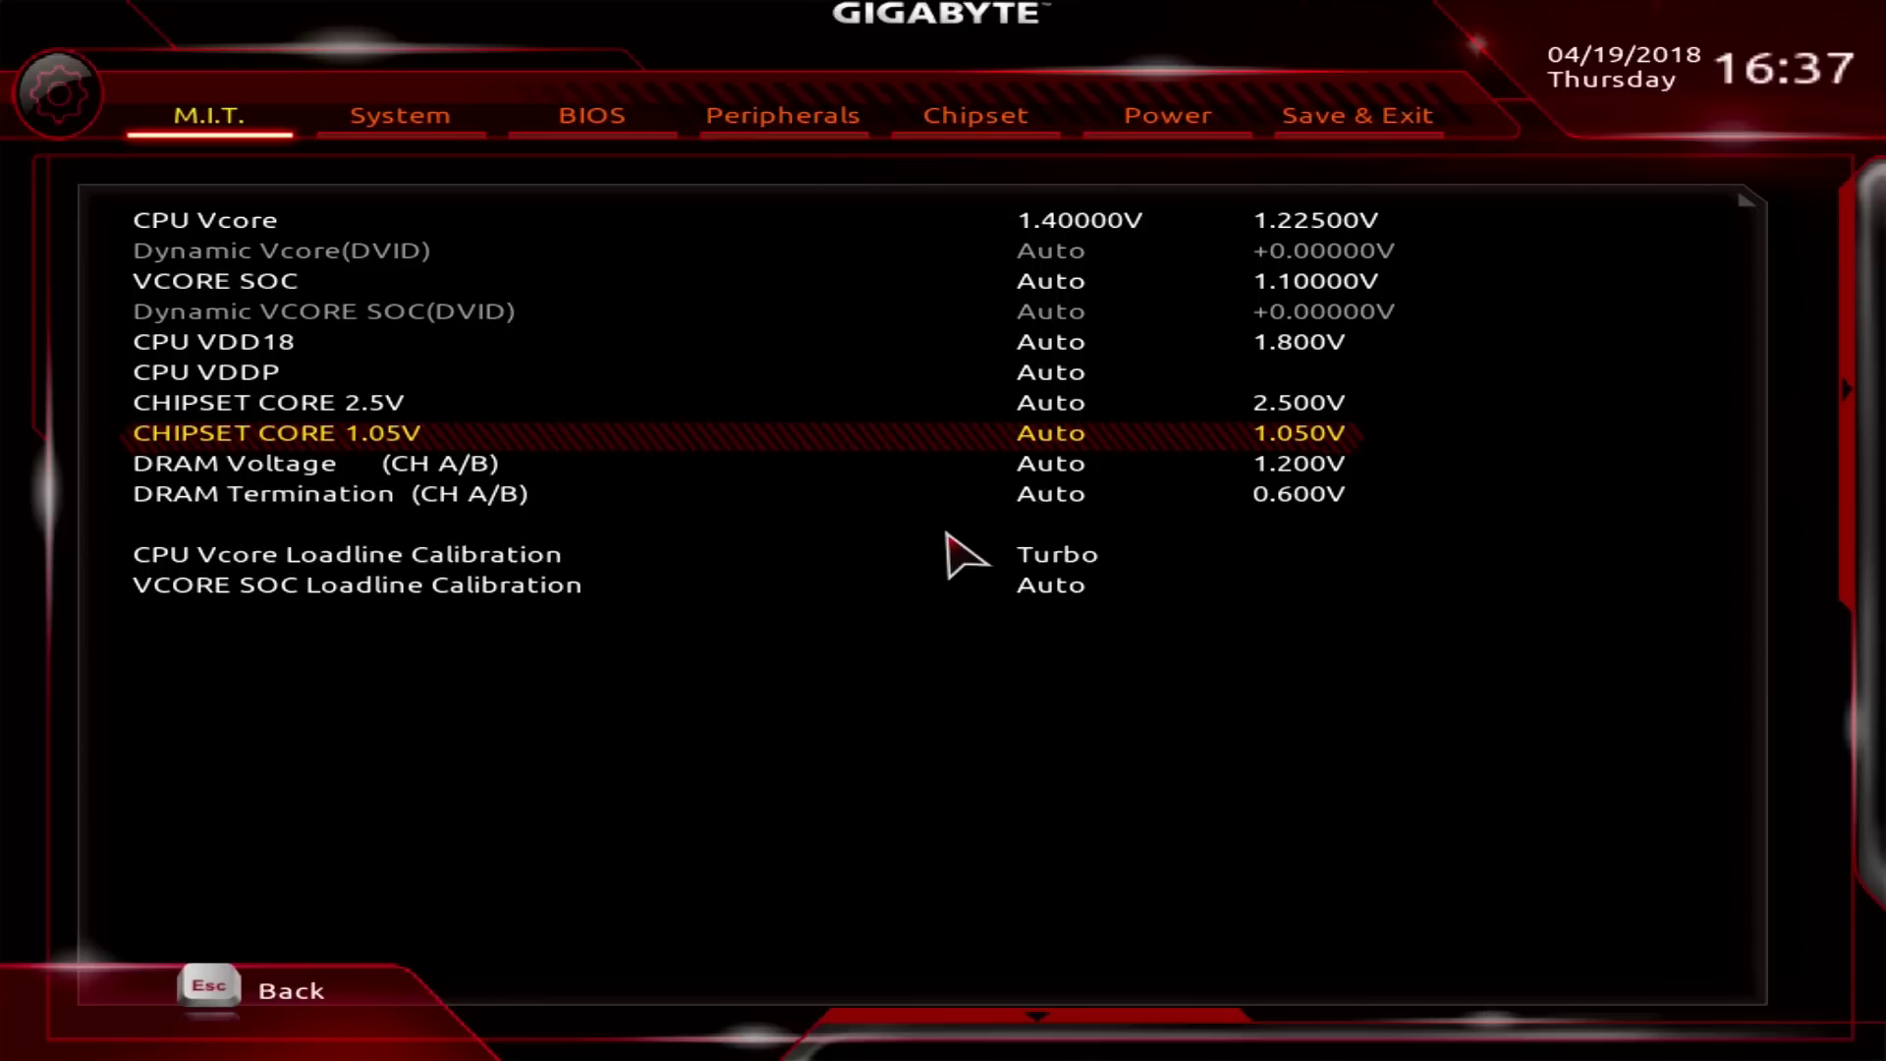
pyautogui.press('Up')
pyautogui.press('Up')
pyautogui.press('Up')
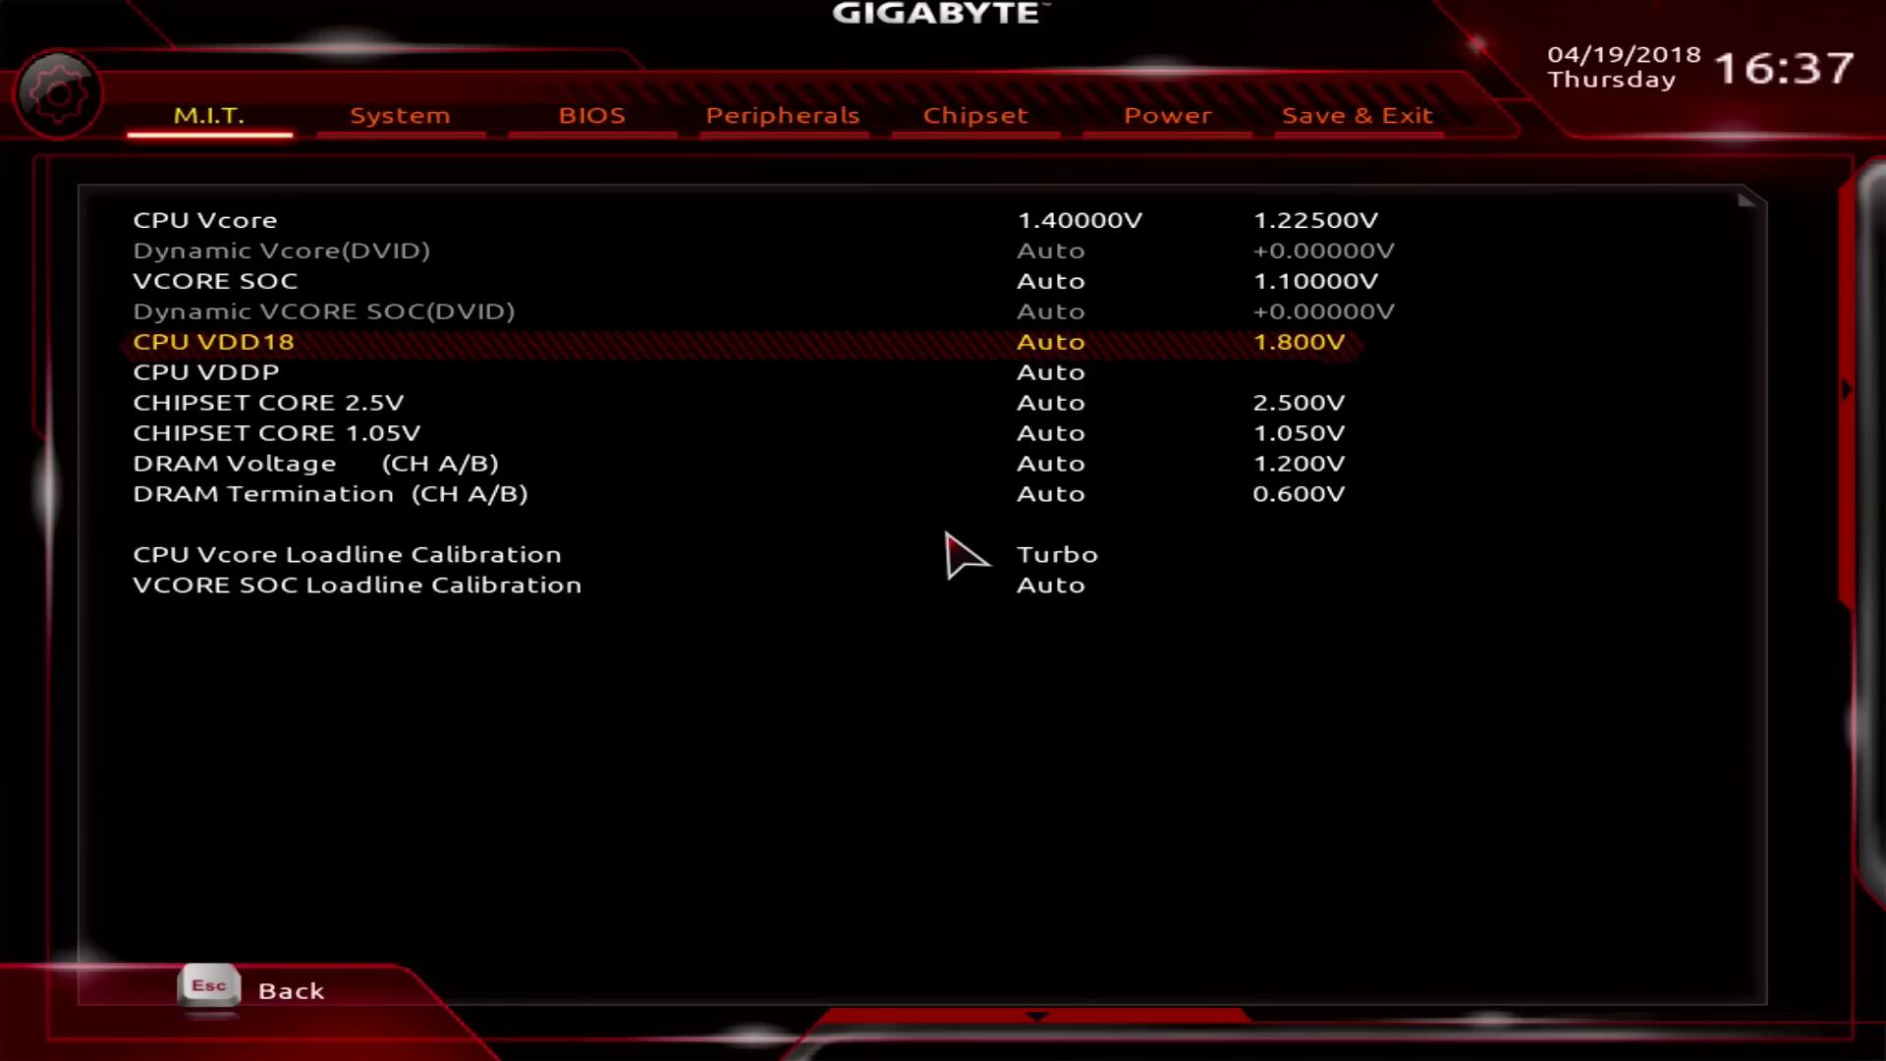
pyautogui.write('2.120')
pyautogui.press('Return')
# Check the voltage readings in PC Health Status
pyautogui.press('Escape')
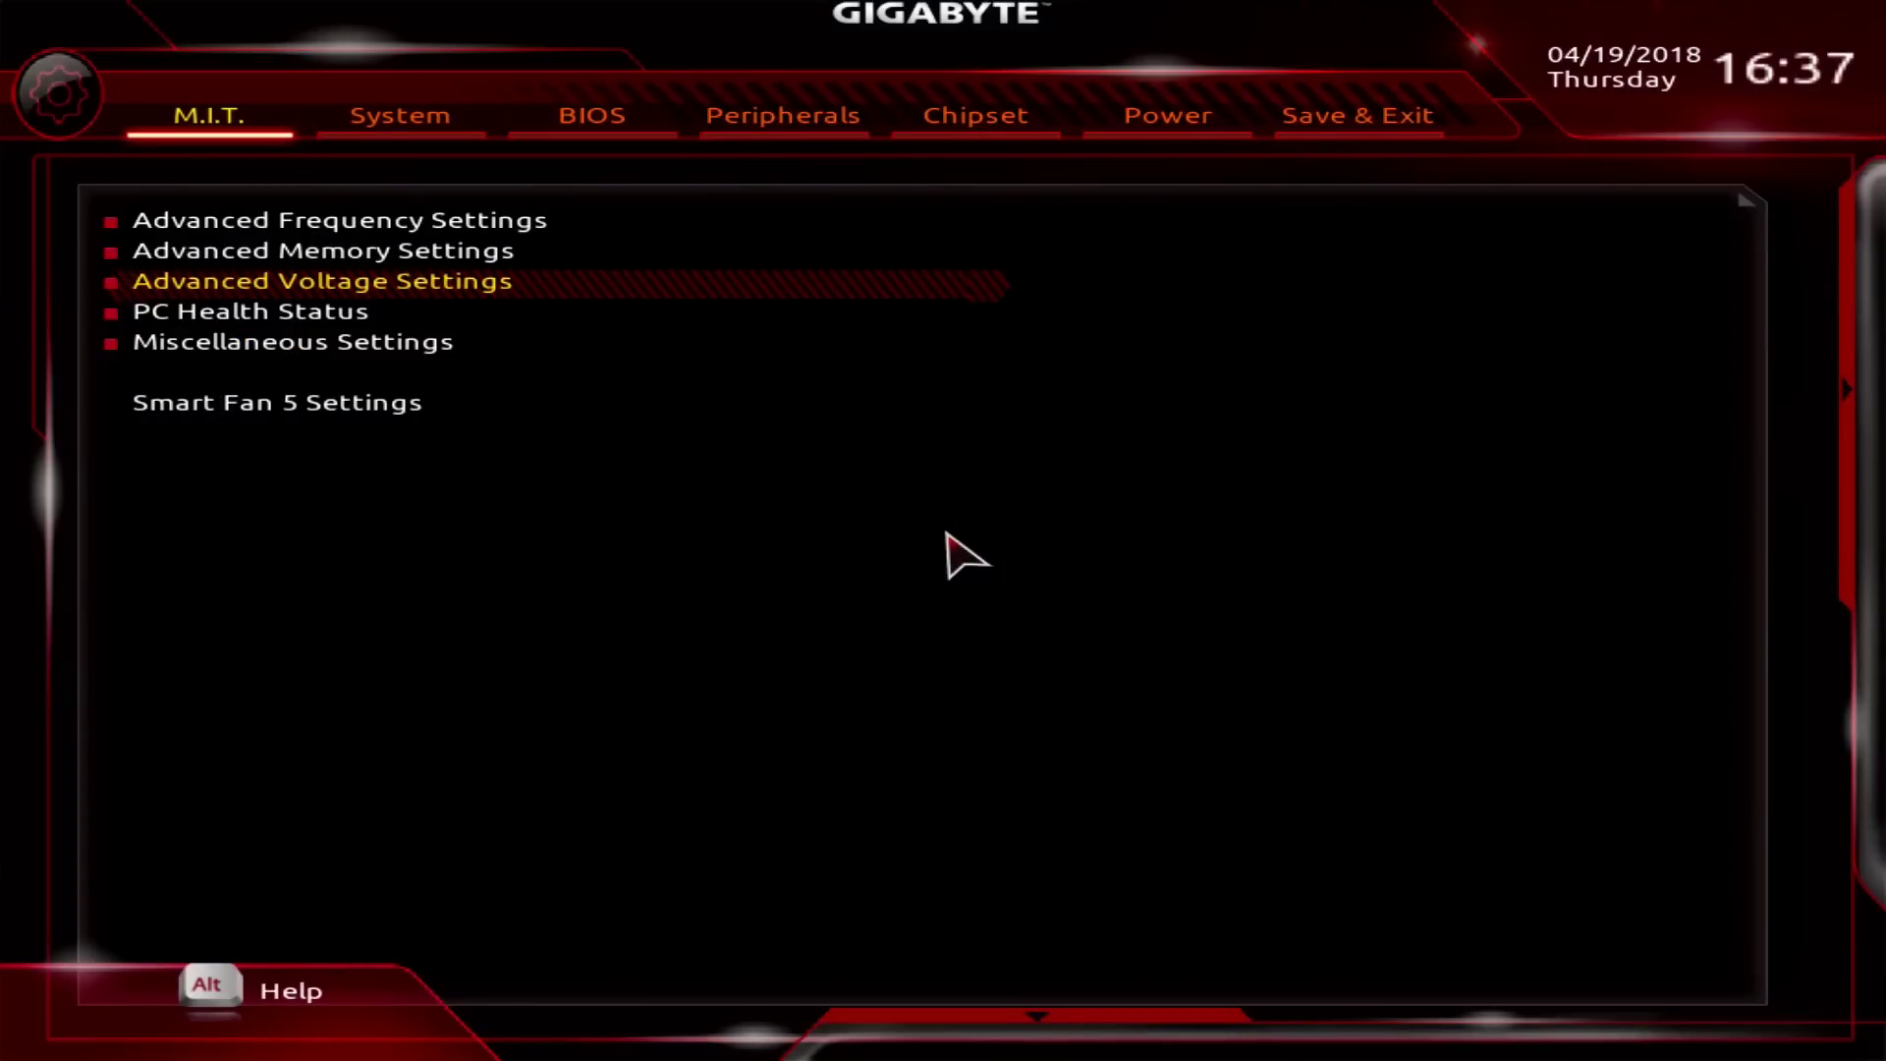
pyautogui.press('Down')
pyautogui.press('Return')
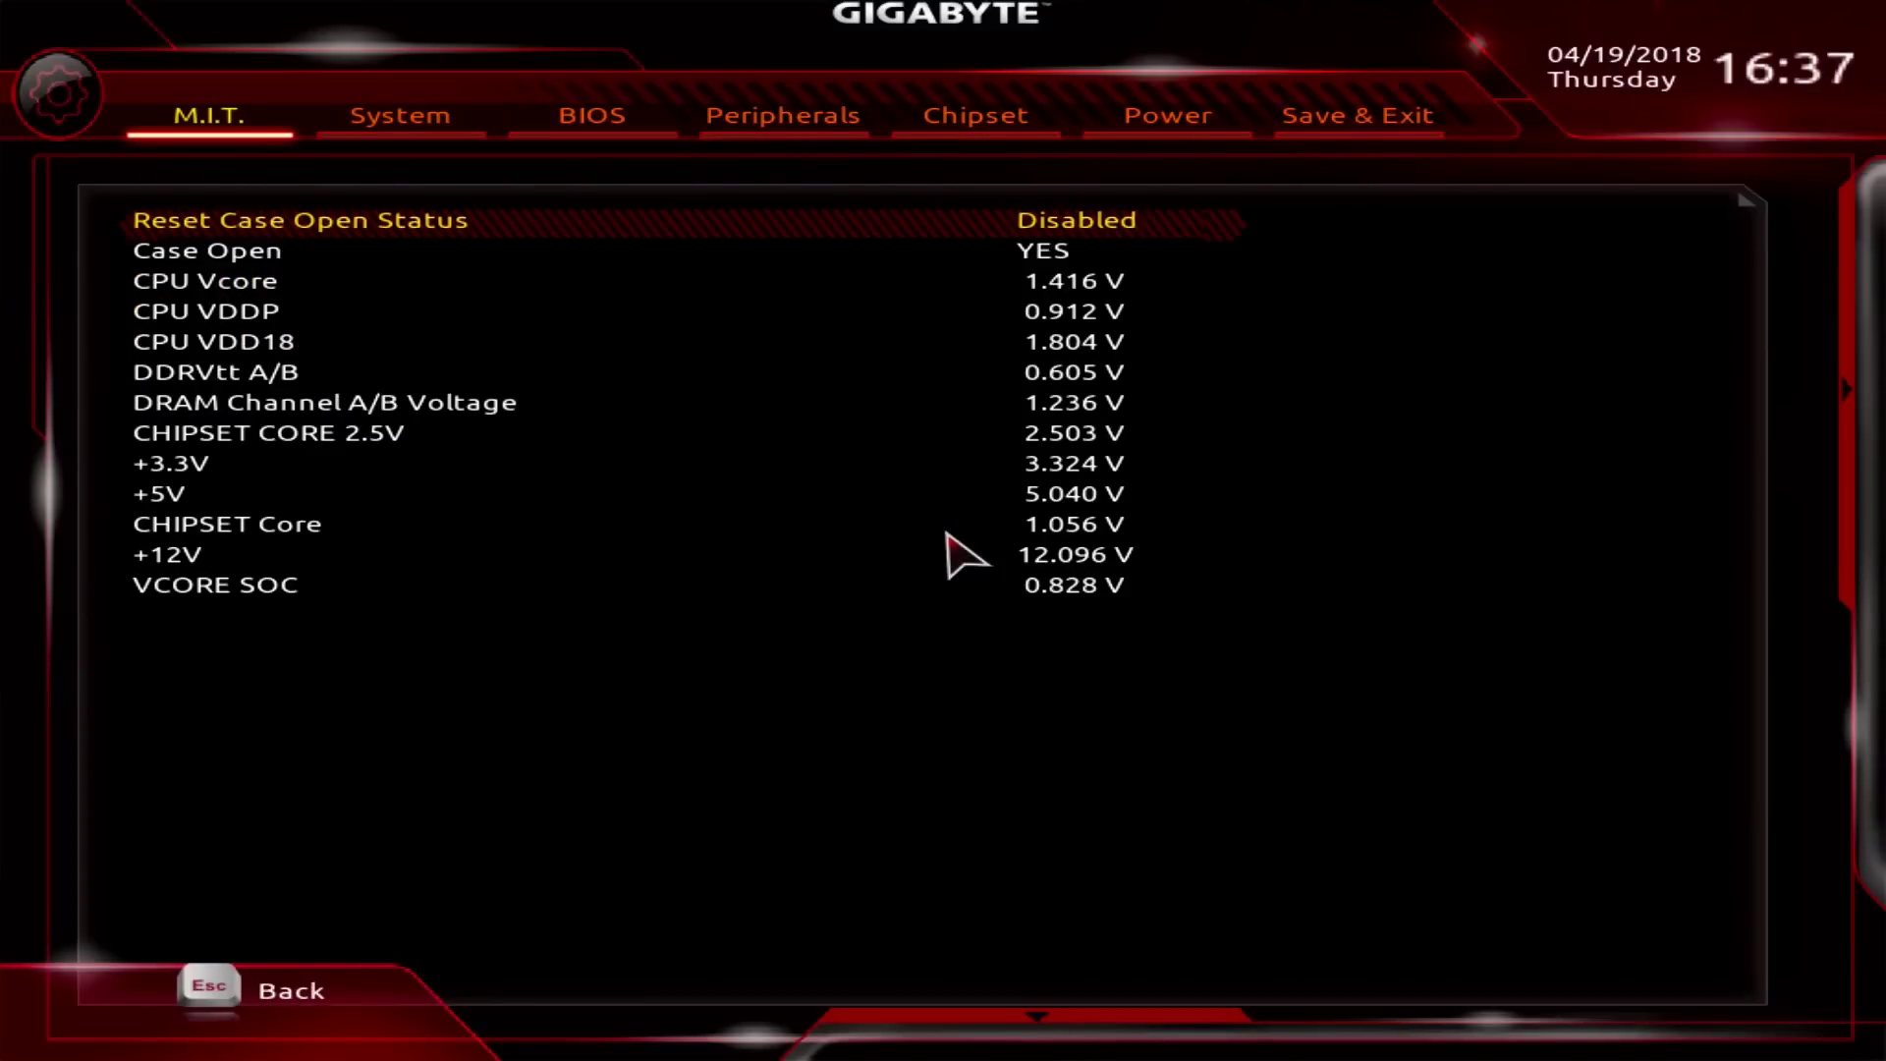
pyautogui.press('Escape')
# Set PCIe Slot Configuration to Gen3 in Miscellaneous Settings and request save and exit
pyautogui.press('Down')
pyautogui.press('Return')
pyautogui.press('Escape')
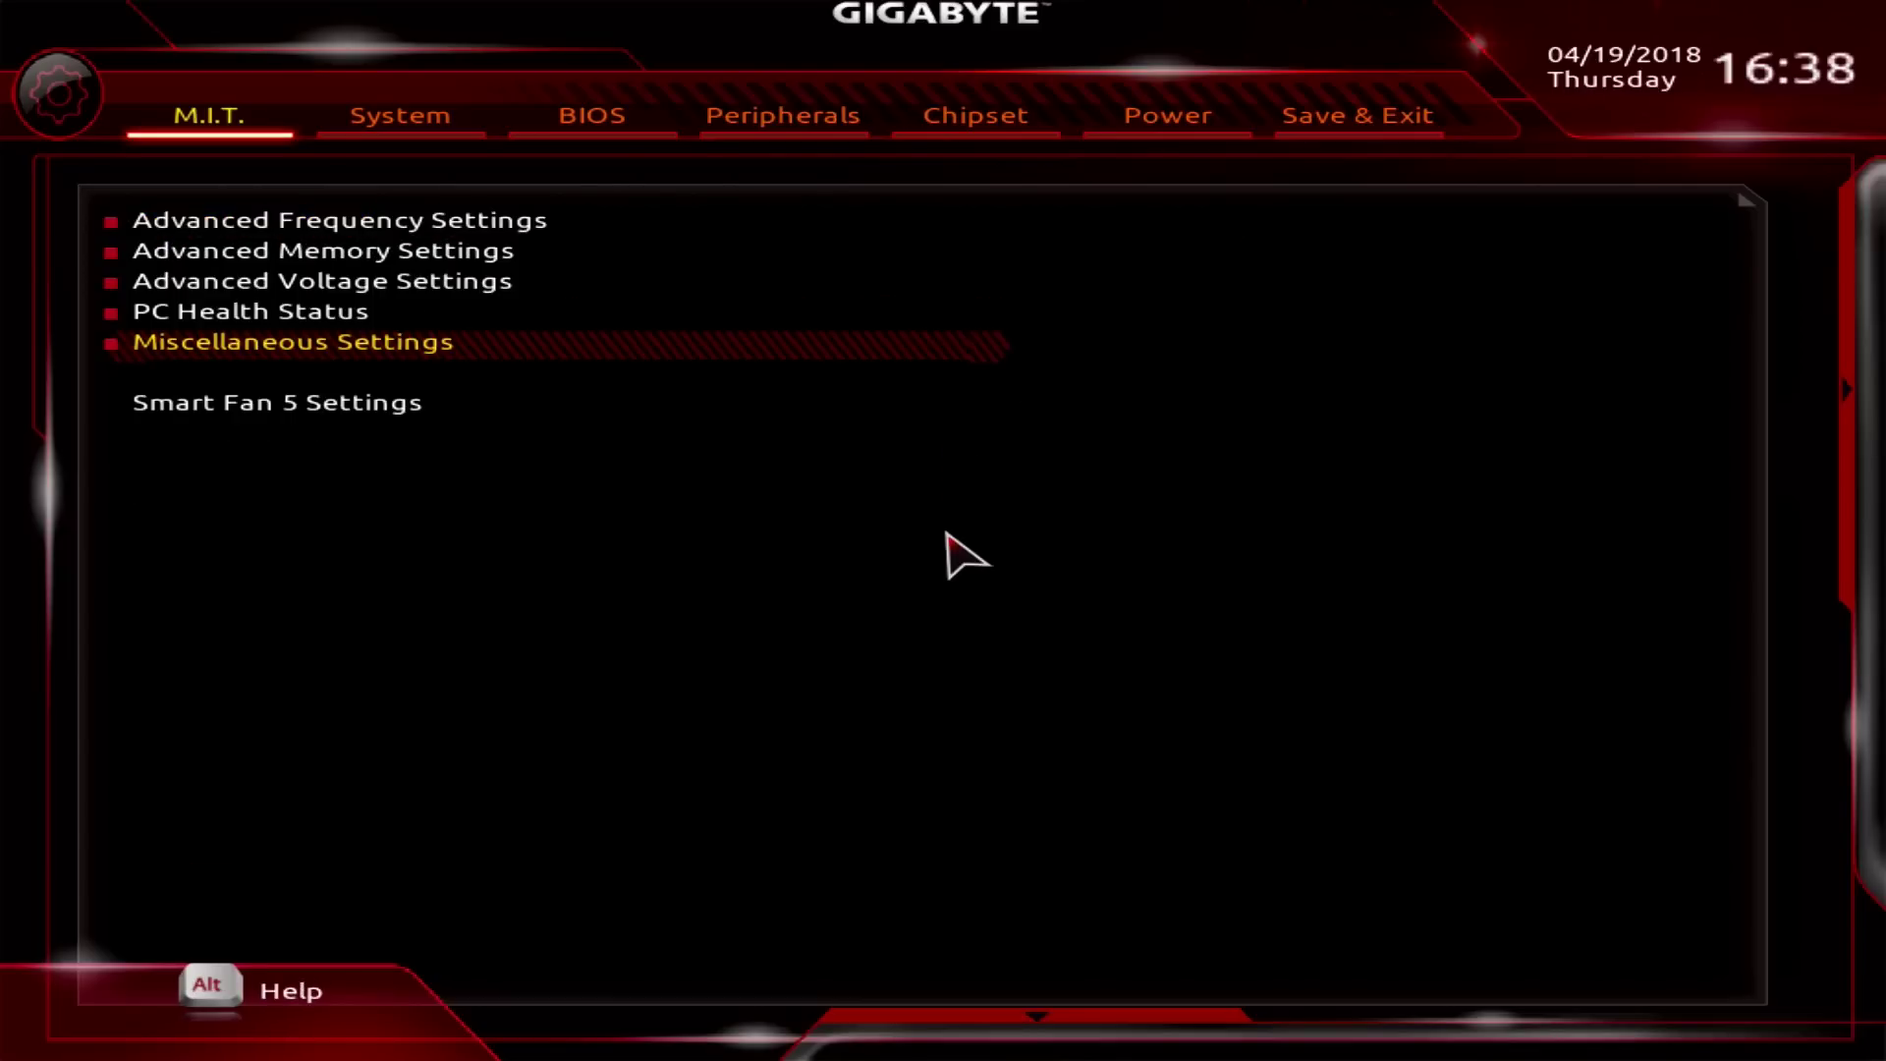
pyautogui.press('Return')
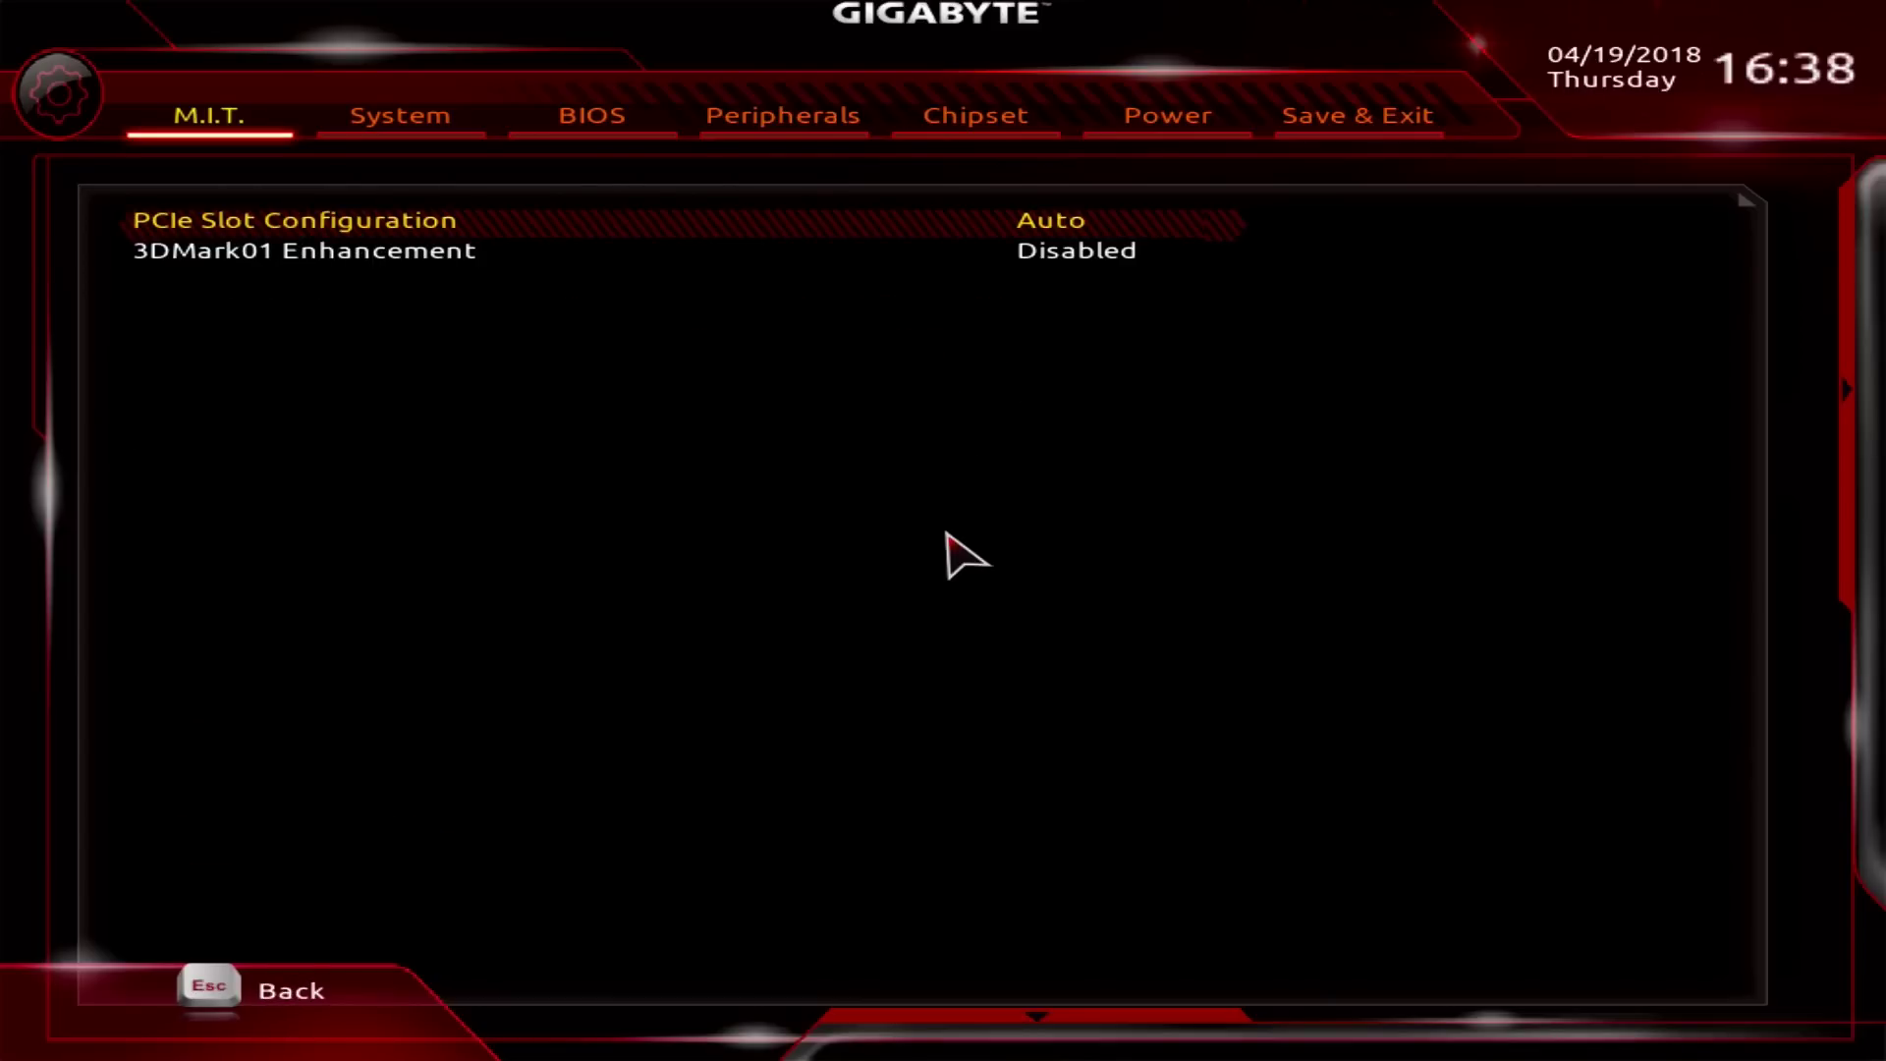
pyautogui.press('+')
pyautogui.press('+')
pyautogui.press('+')
pyautogui.press('+')
pyautogui.press('+')
pyautogui.press('+')
pyautogui.press('+')
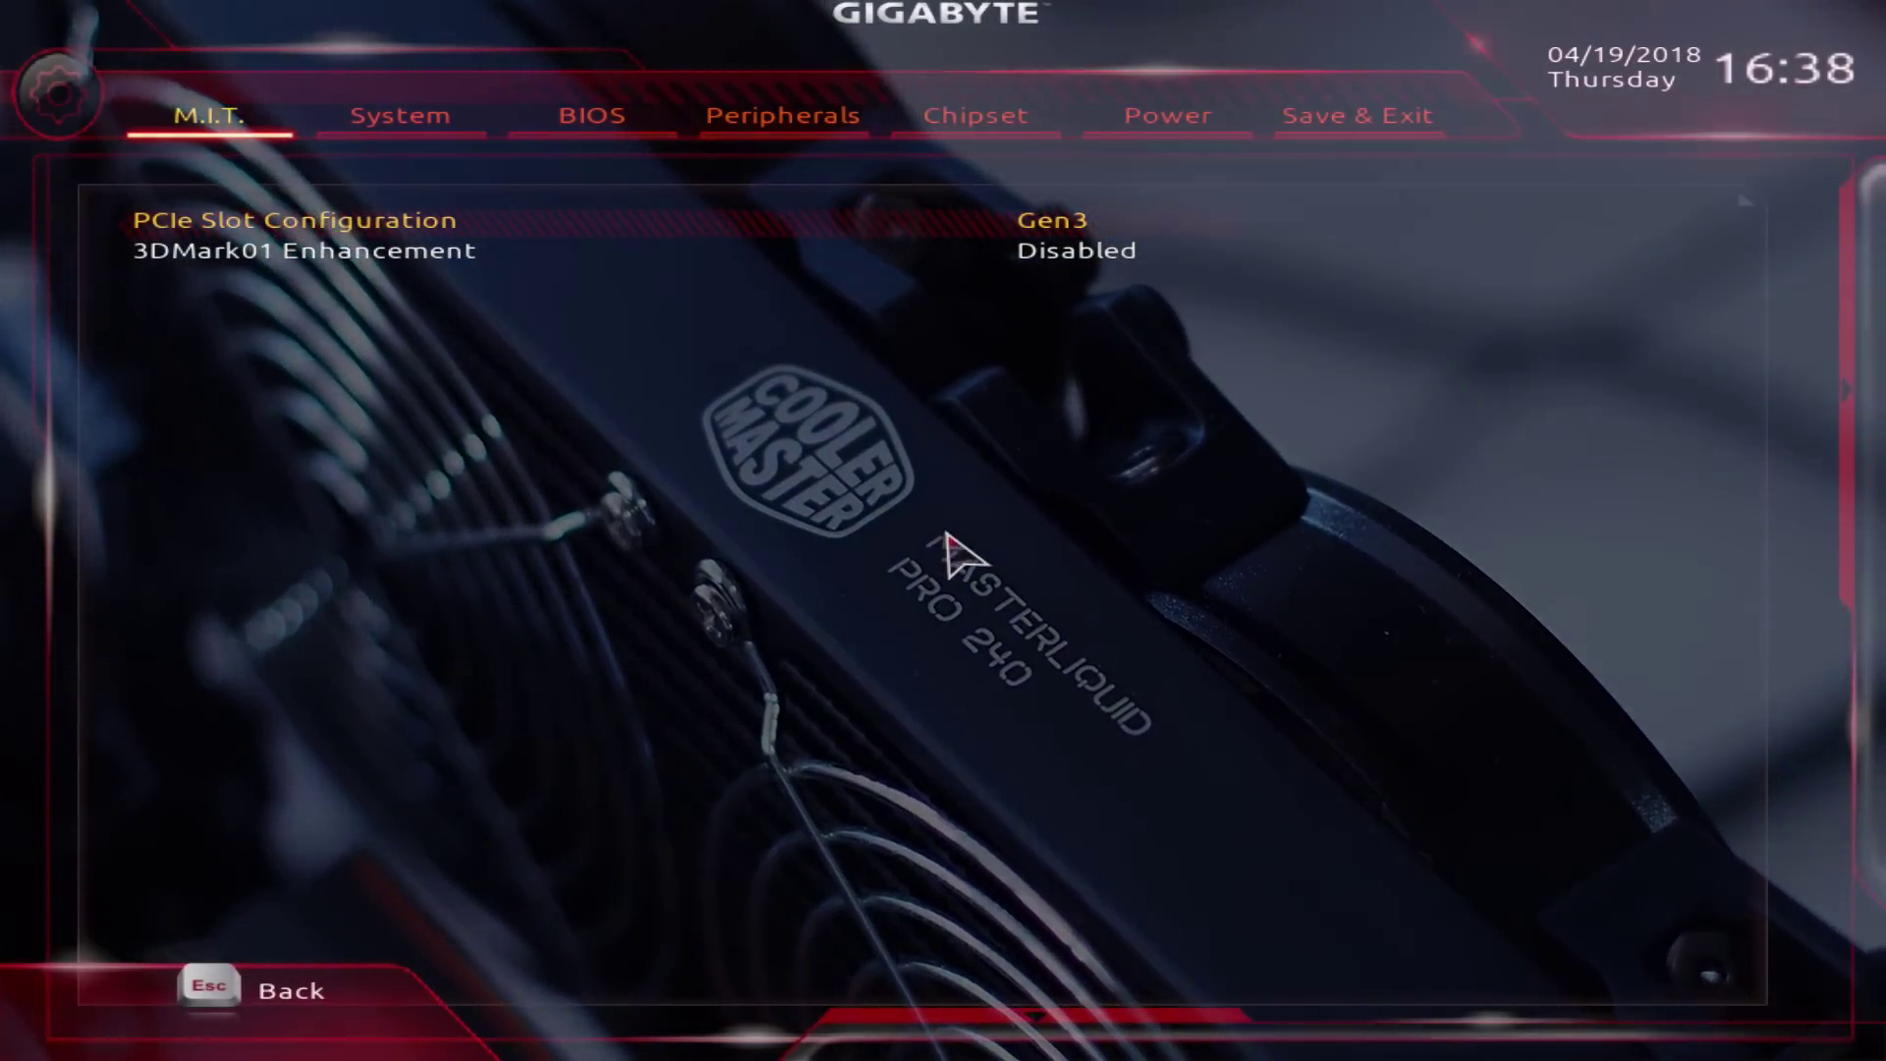
pyautogui.press('F10')
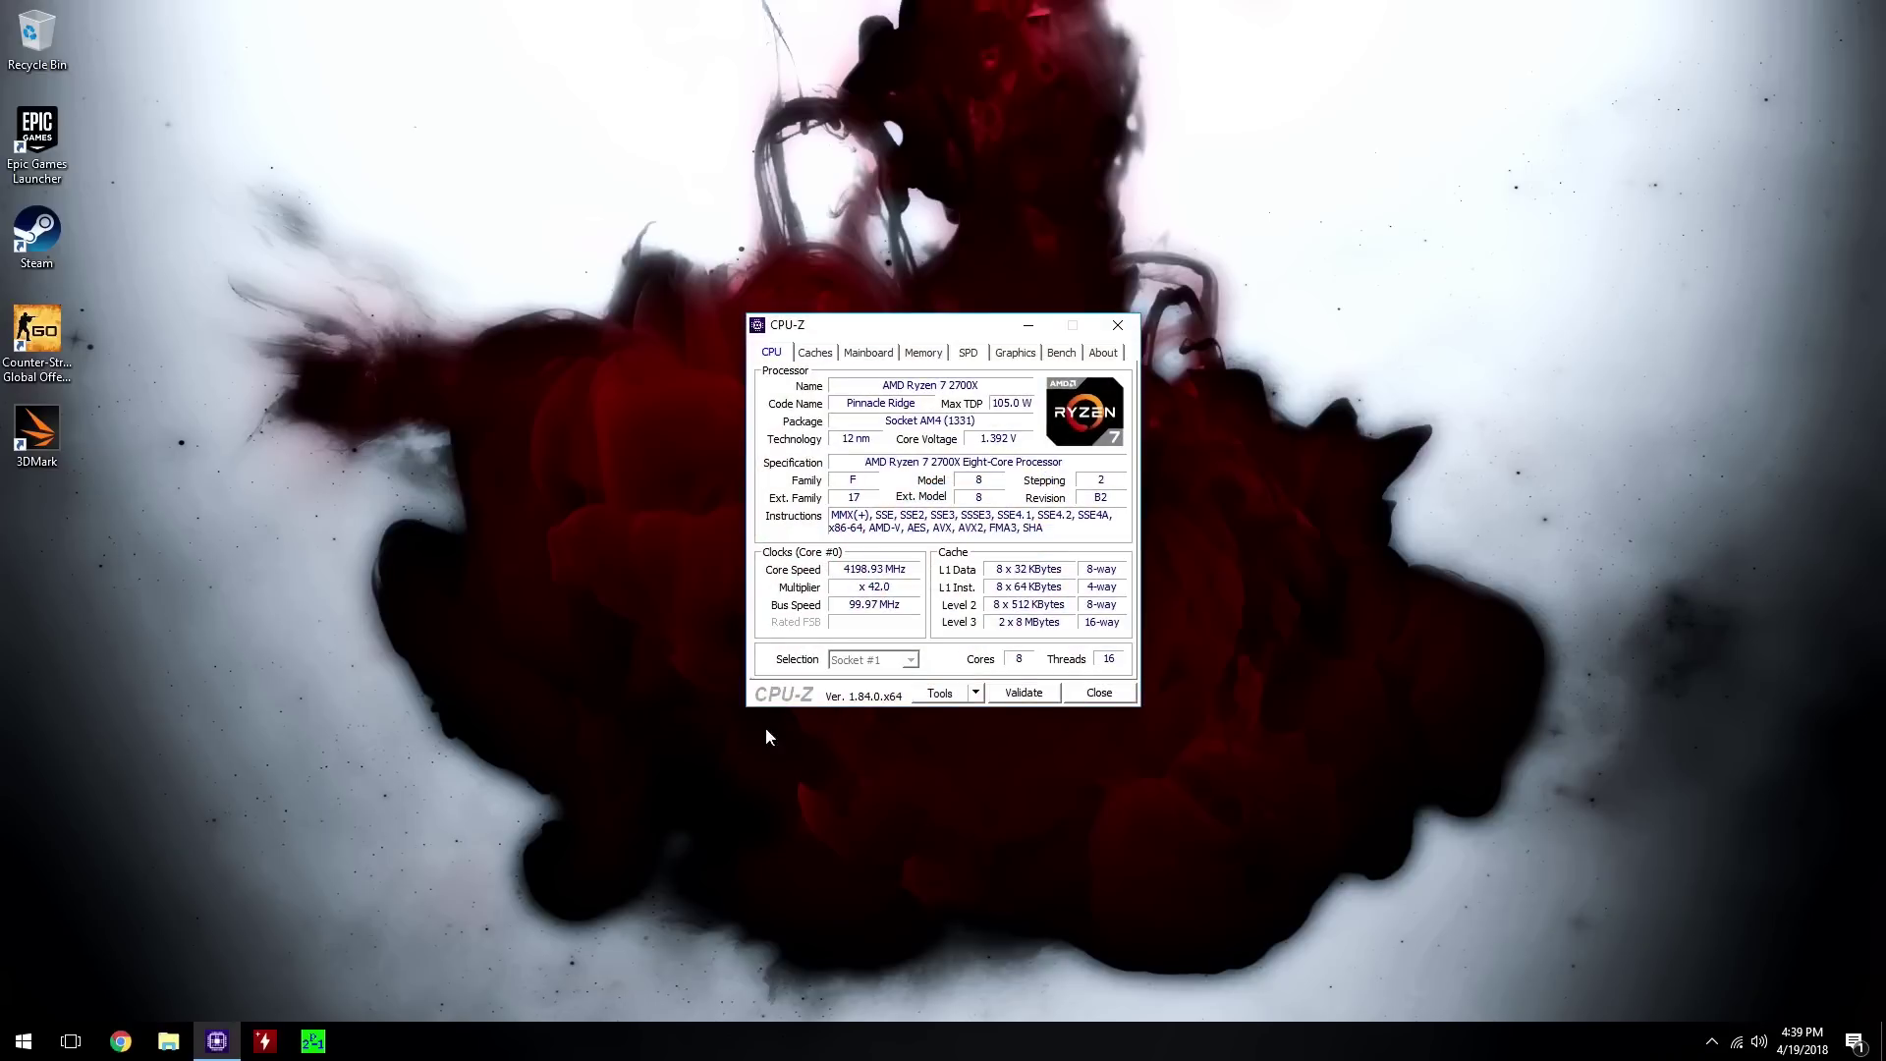
# Review per-core clocks, Mainboard, Memory and Graphics tabs in CPU-Z, then close it and launch 3DMark
pyautogui.rightClick(826, 637)
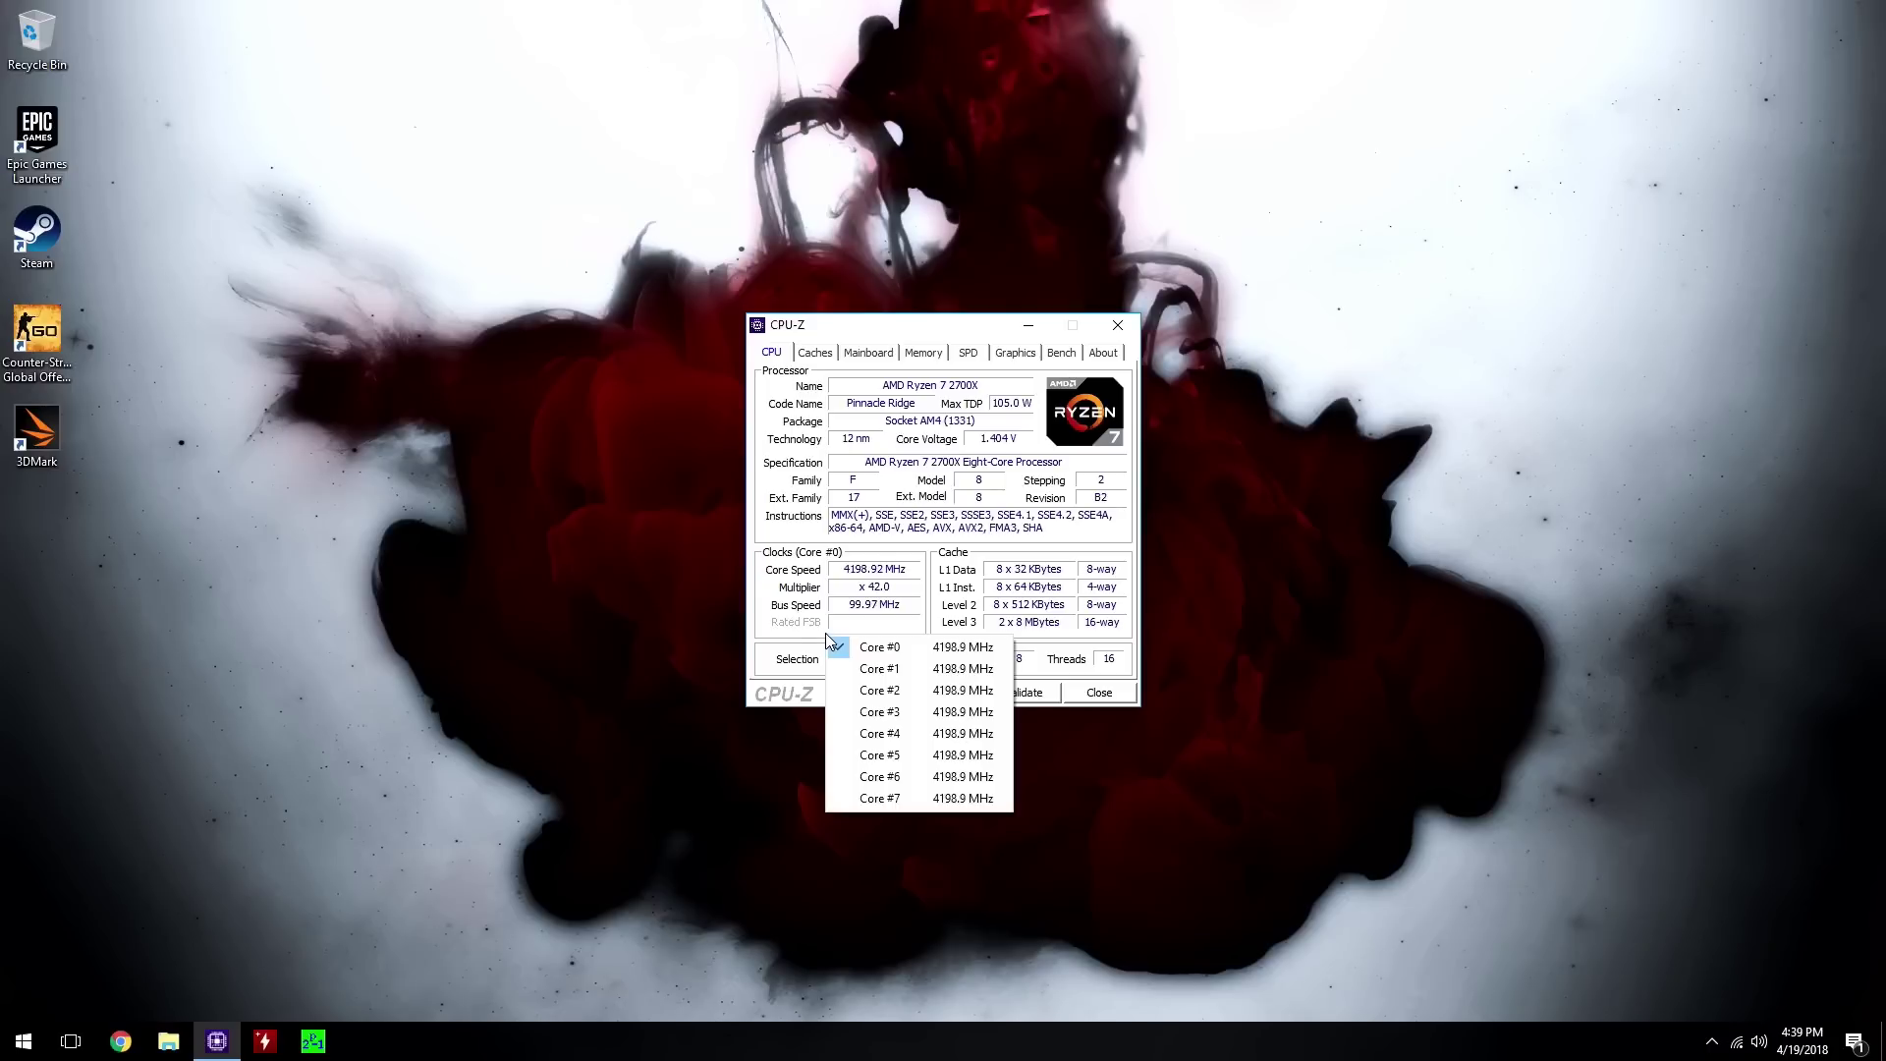
pyautogui.click(826, 634)
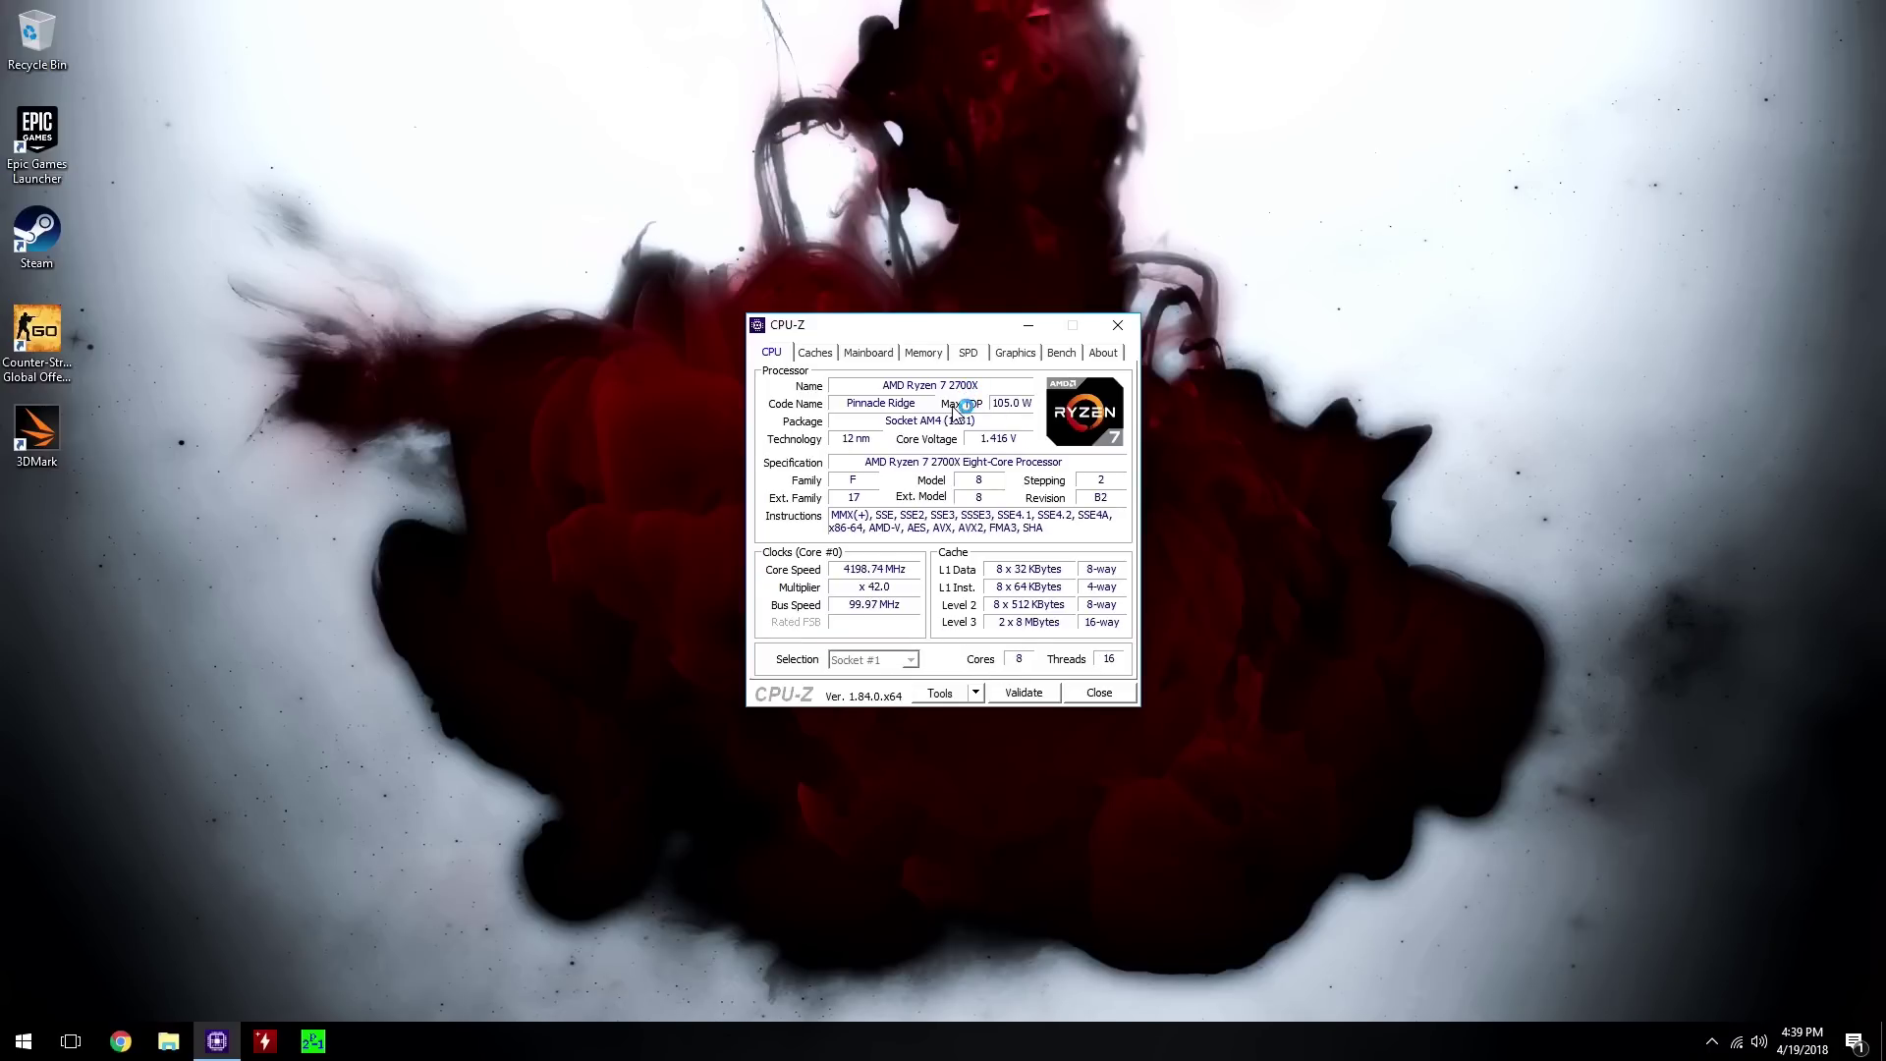
pyautogui.click(881, 357)
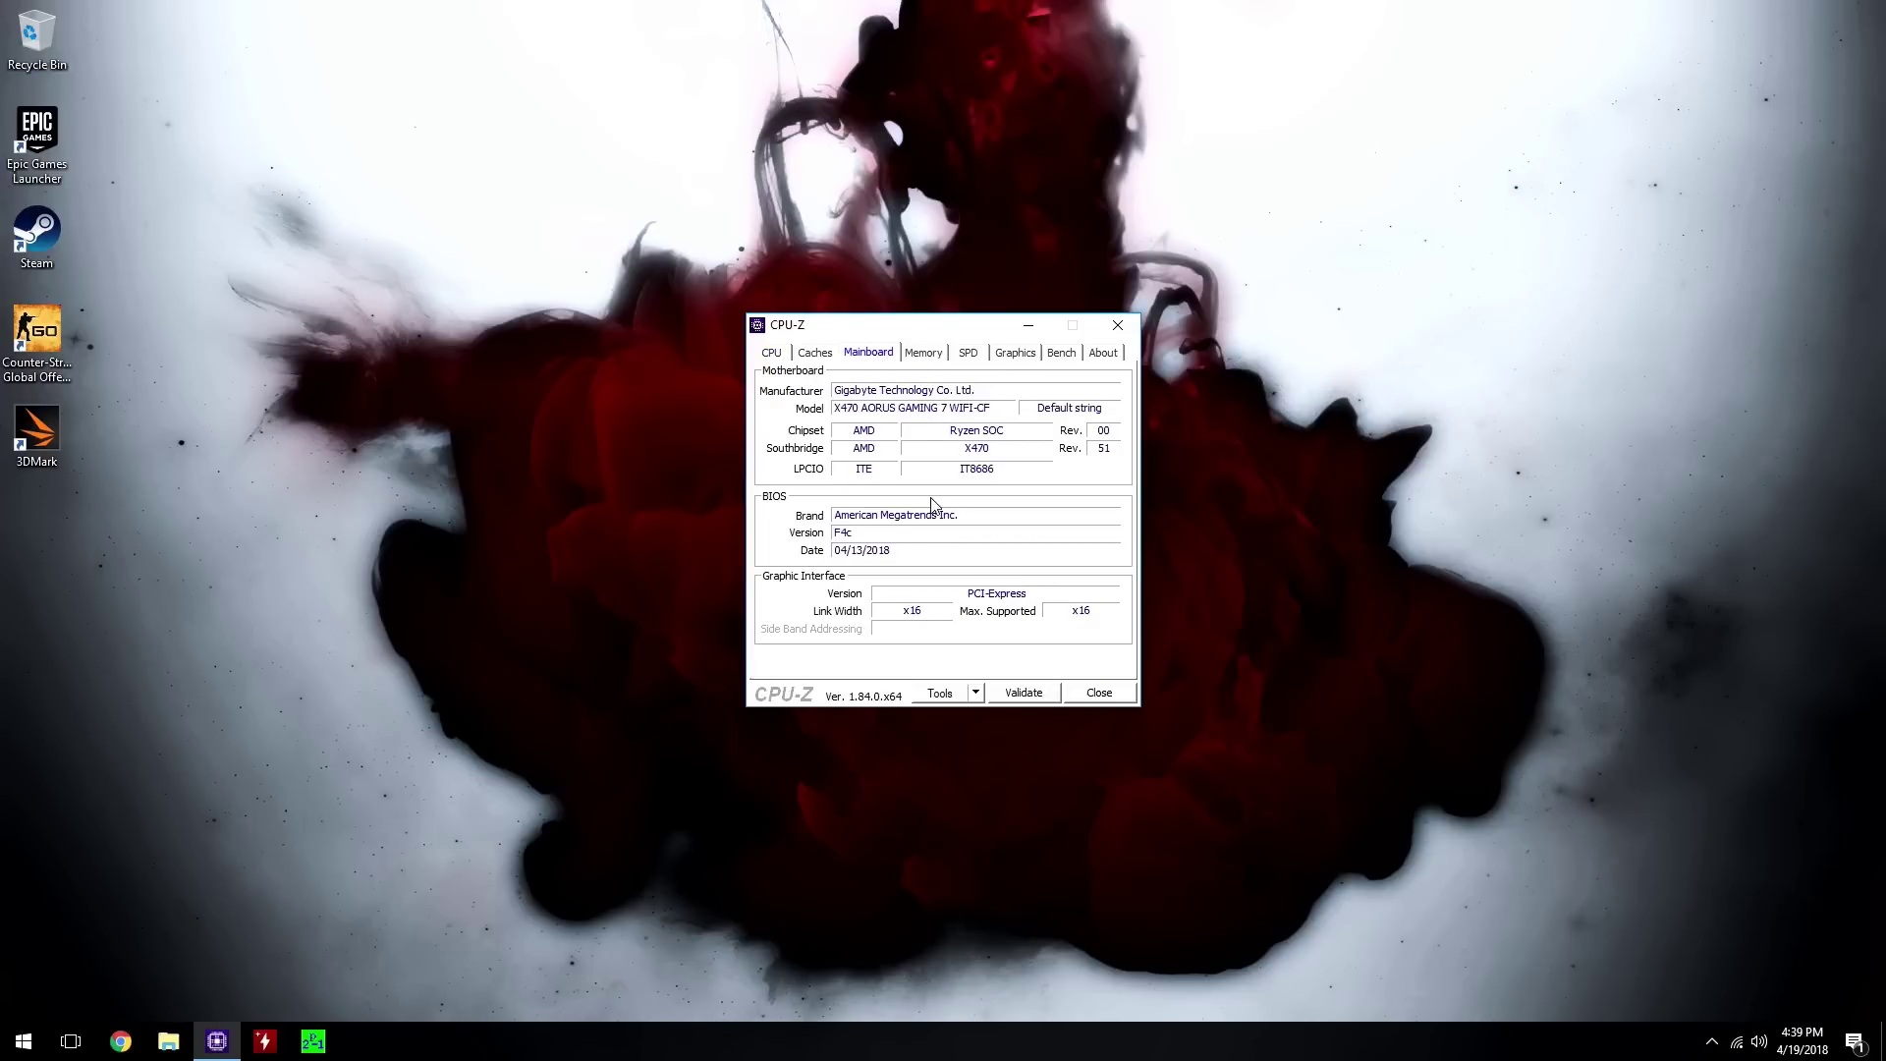
pyautogui.click(930, 356)
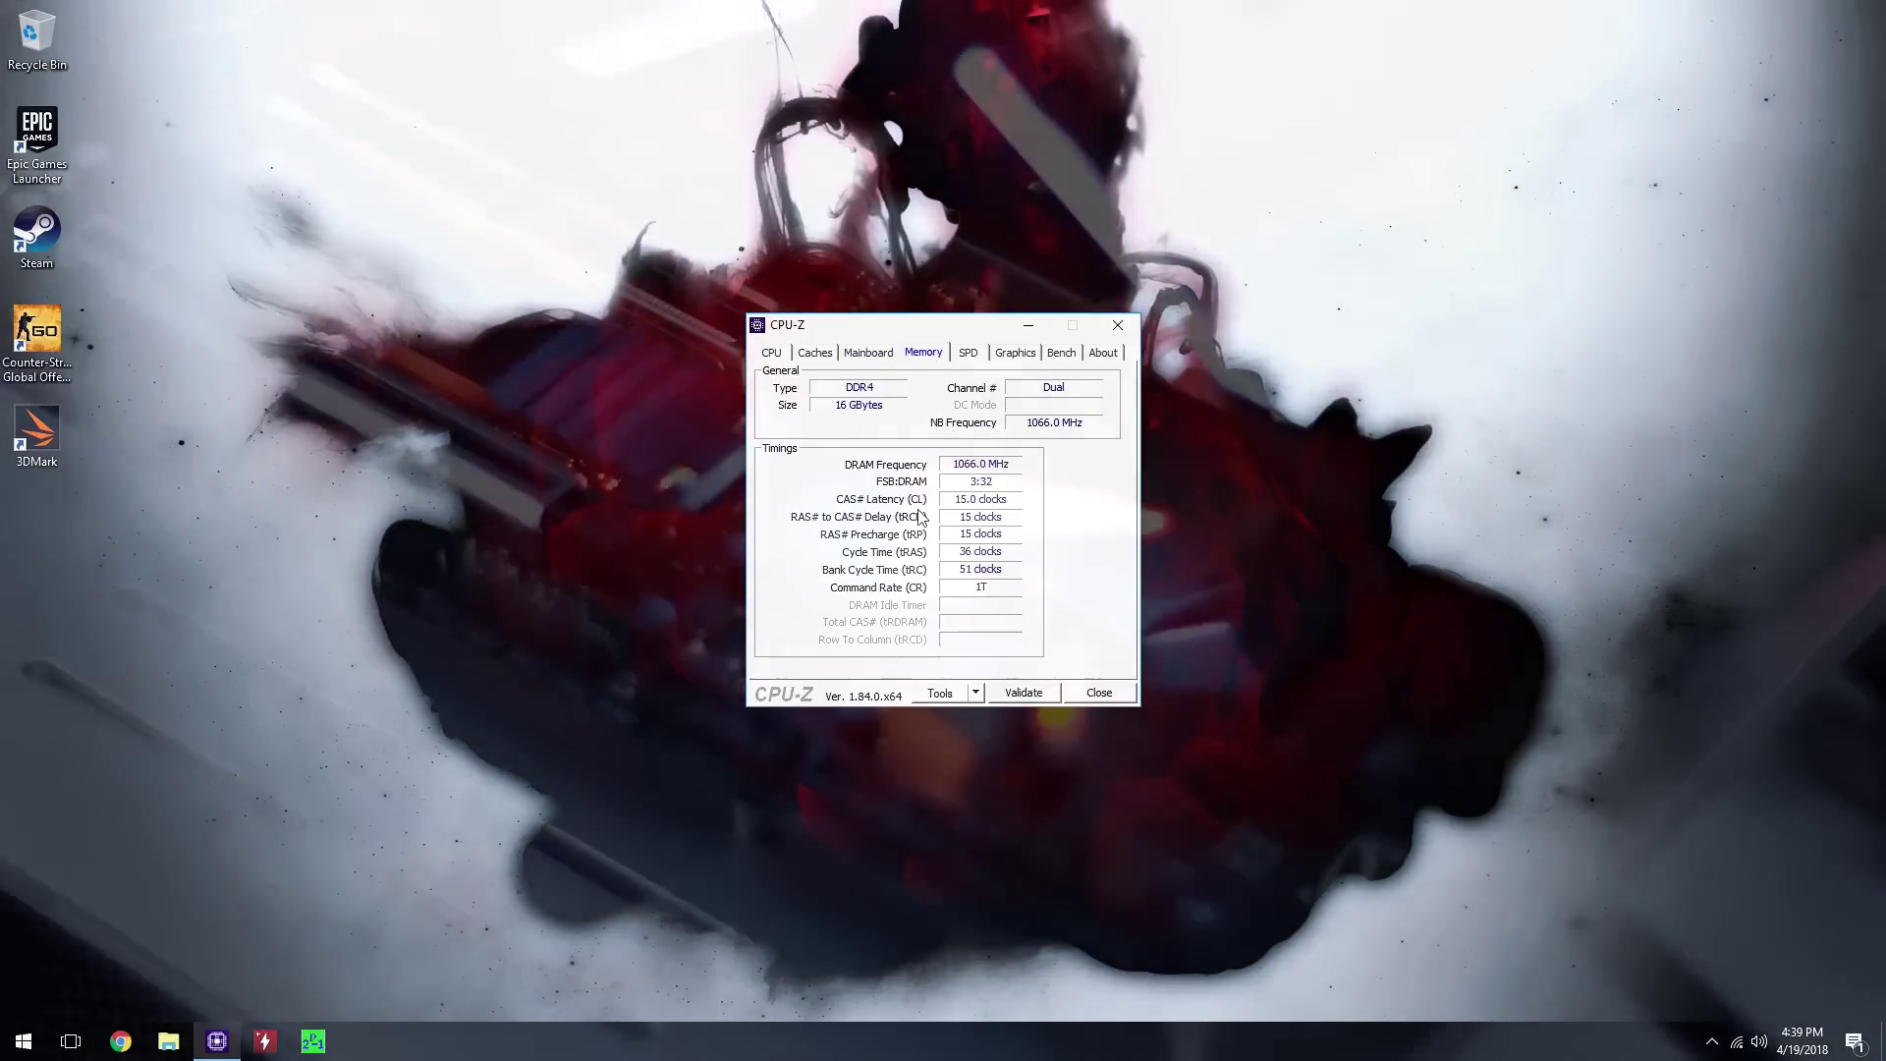
pyautogui.click(1015, 352)
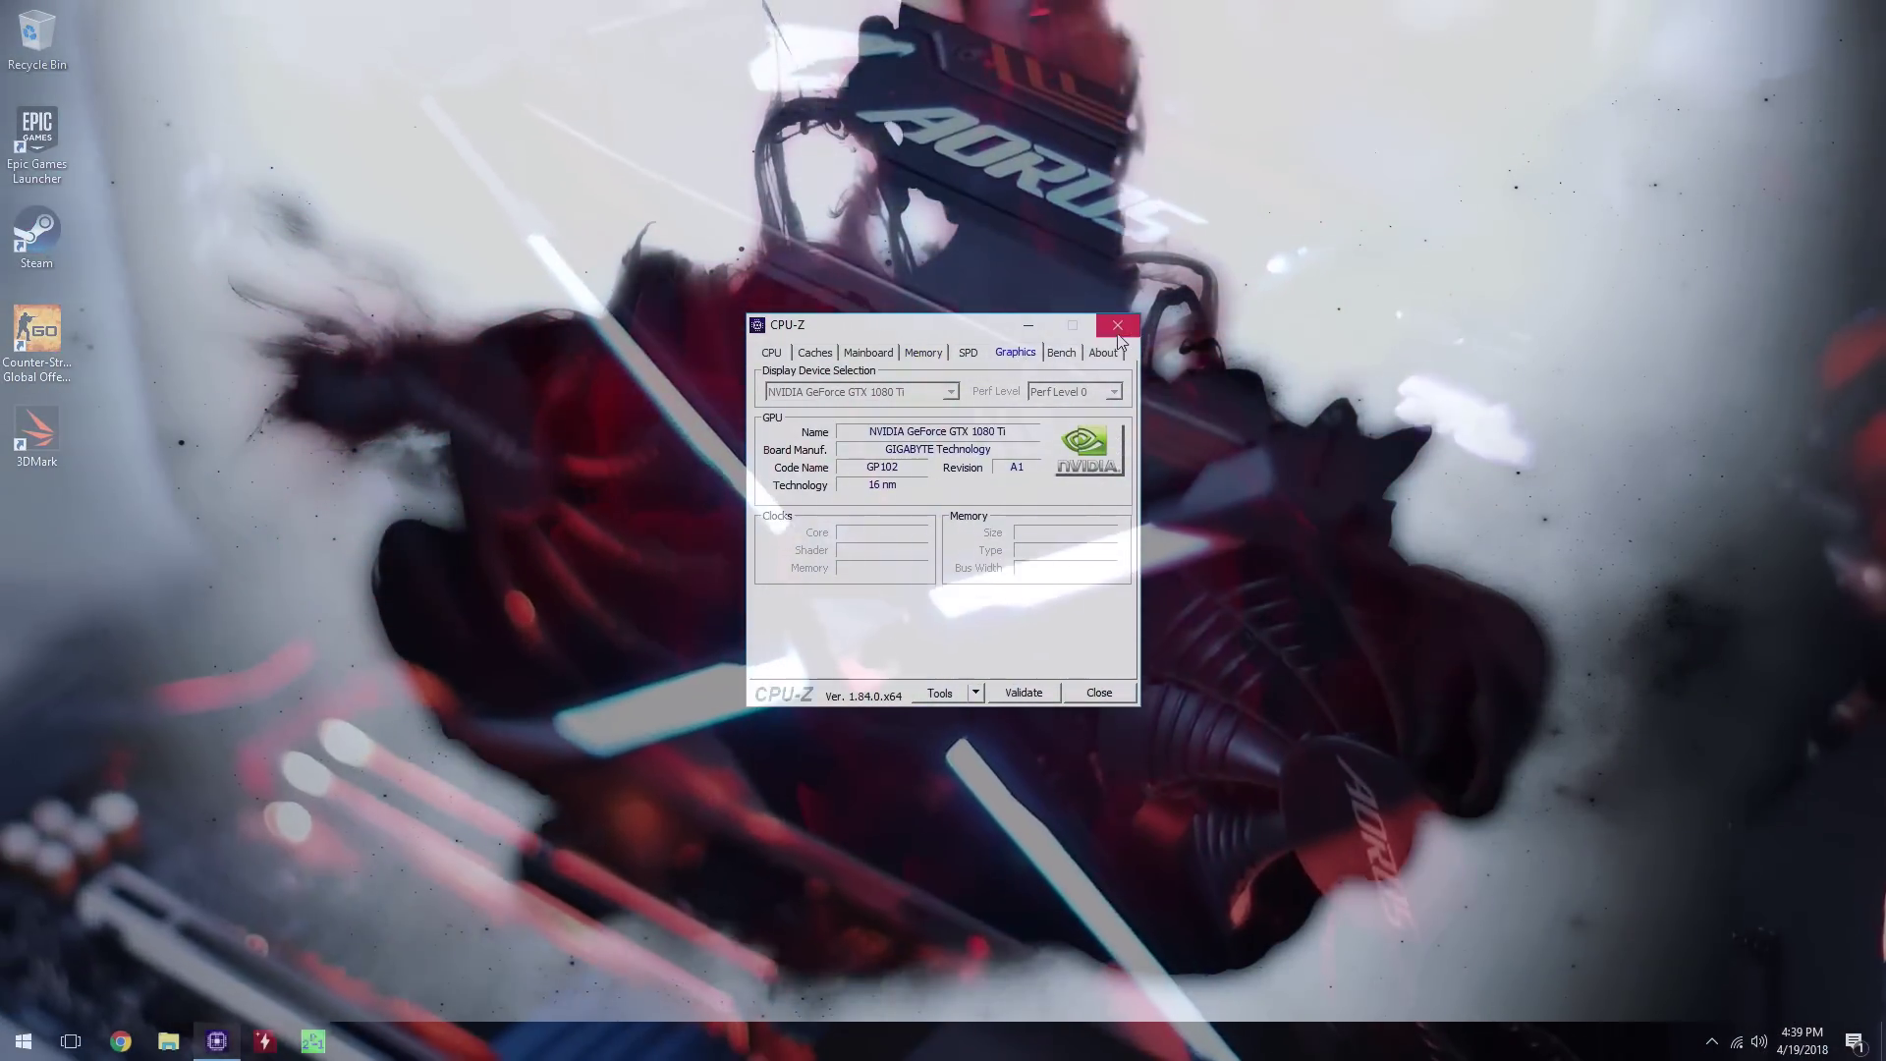
pyautogui.click(1099, 692)
pyautogui.doubleClick(37, 432)
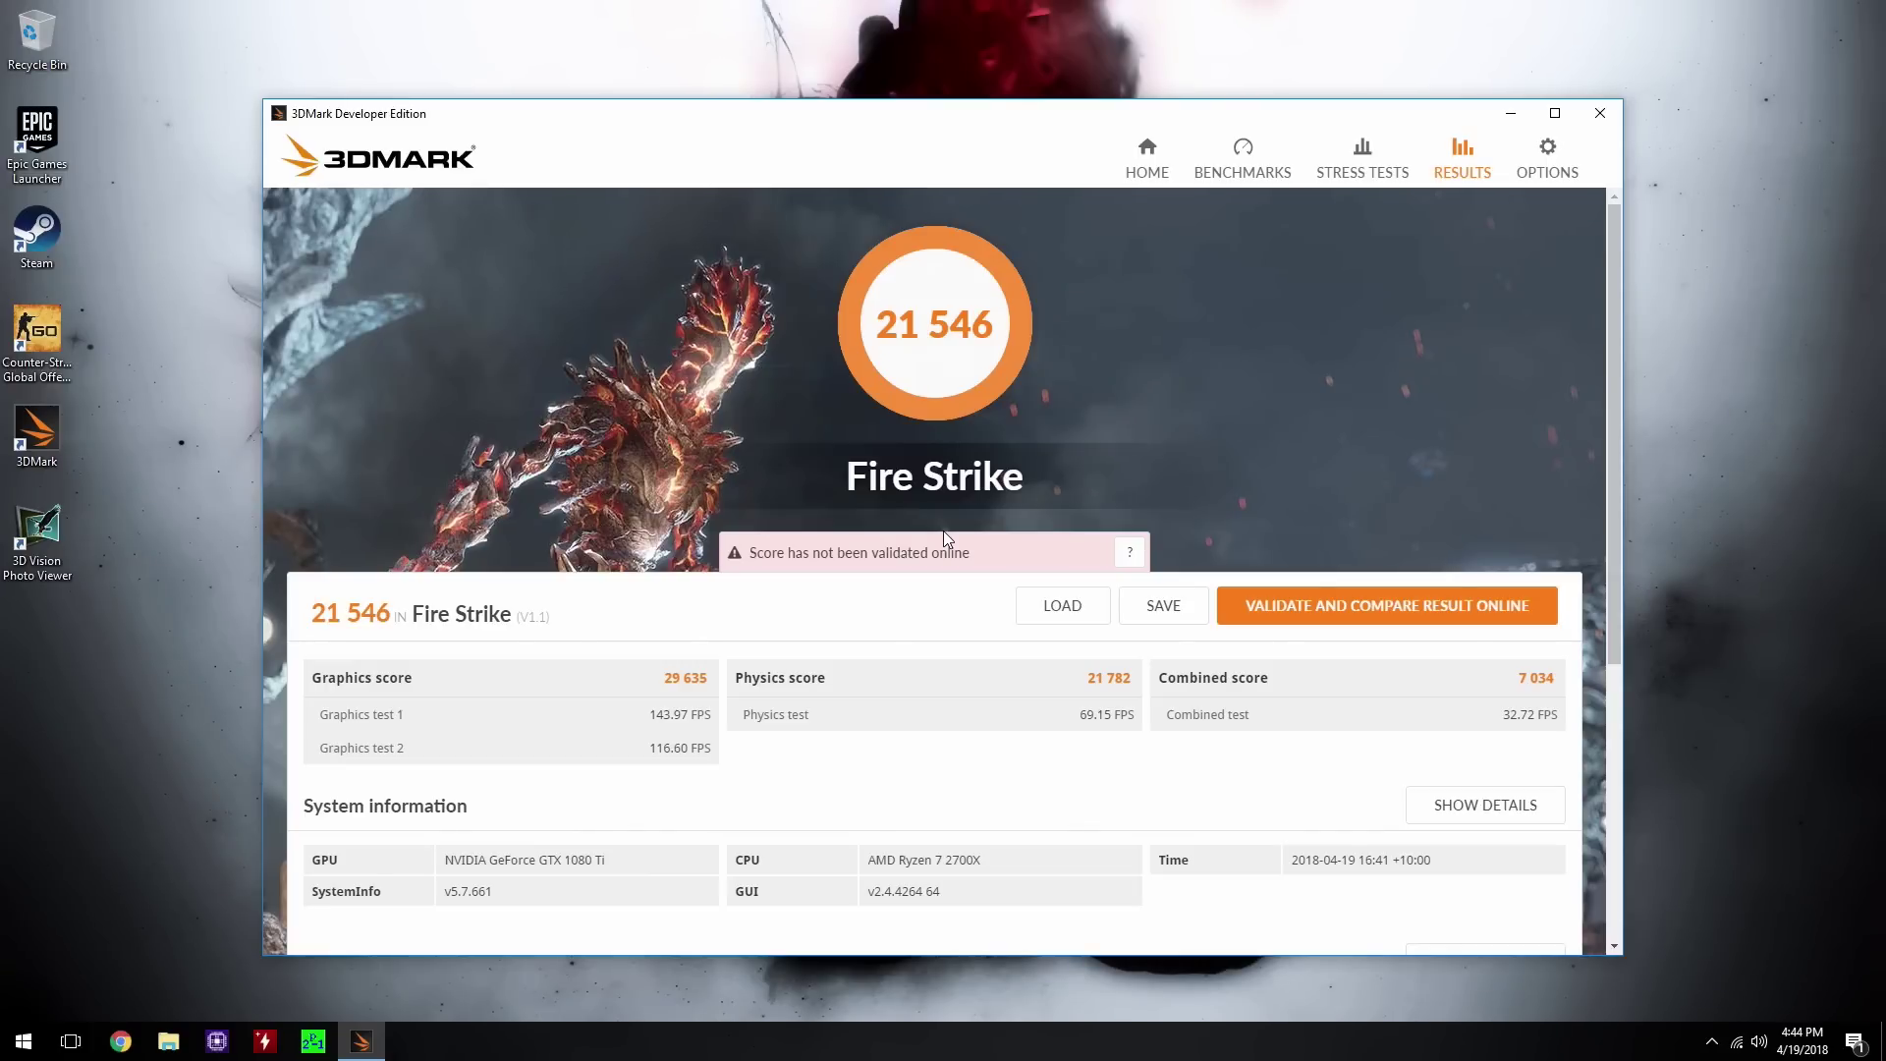
# Expand the Monitoring details to inspect the CPU frequency graphs near 4195 MHz
pyautogui.scroll(-5, 1108, 685)
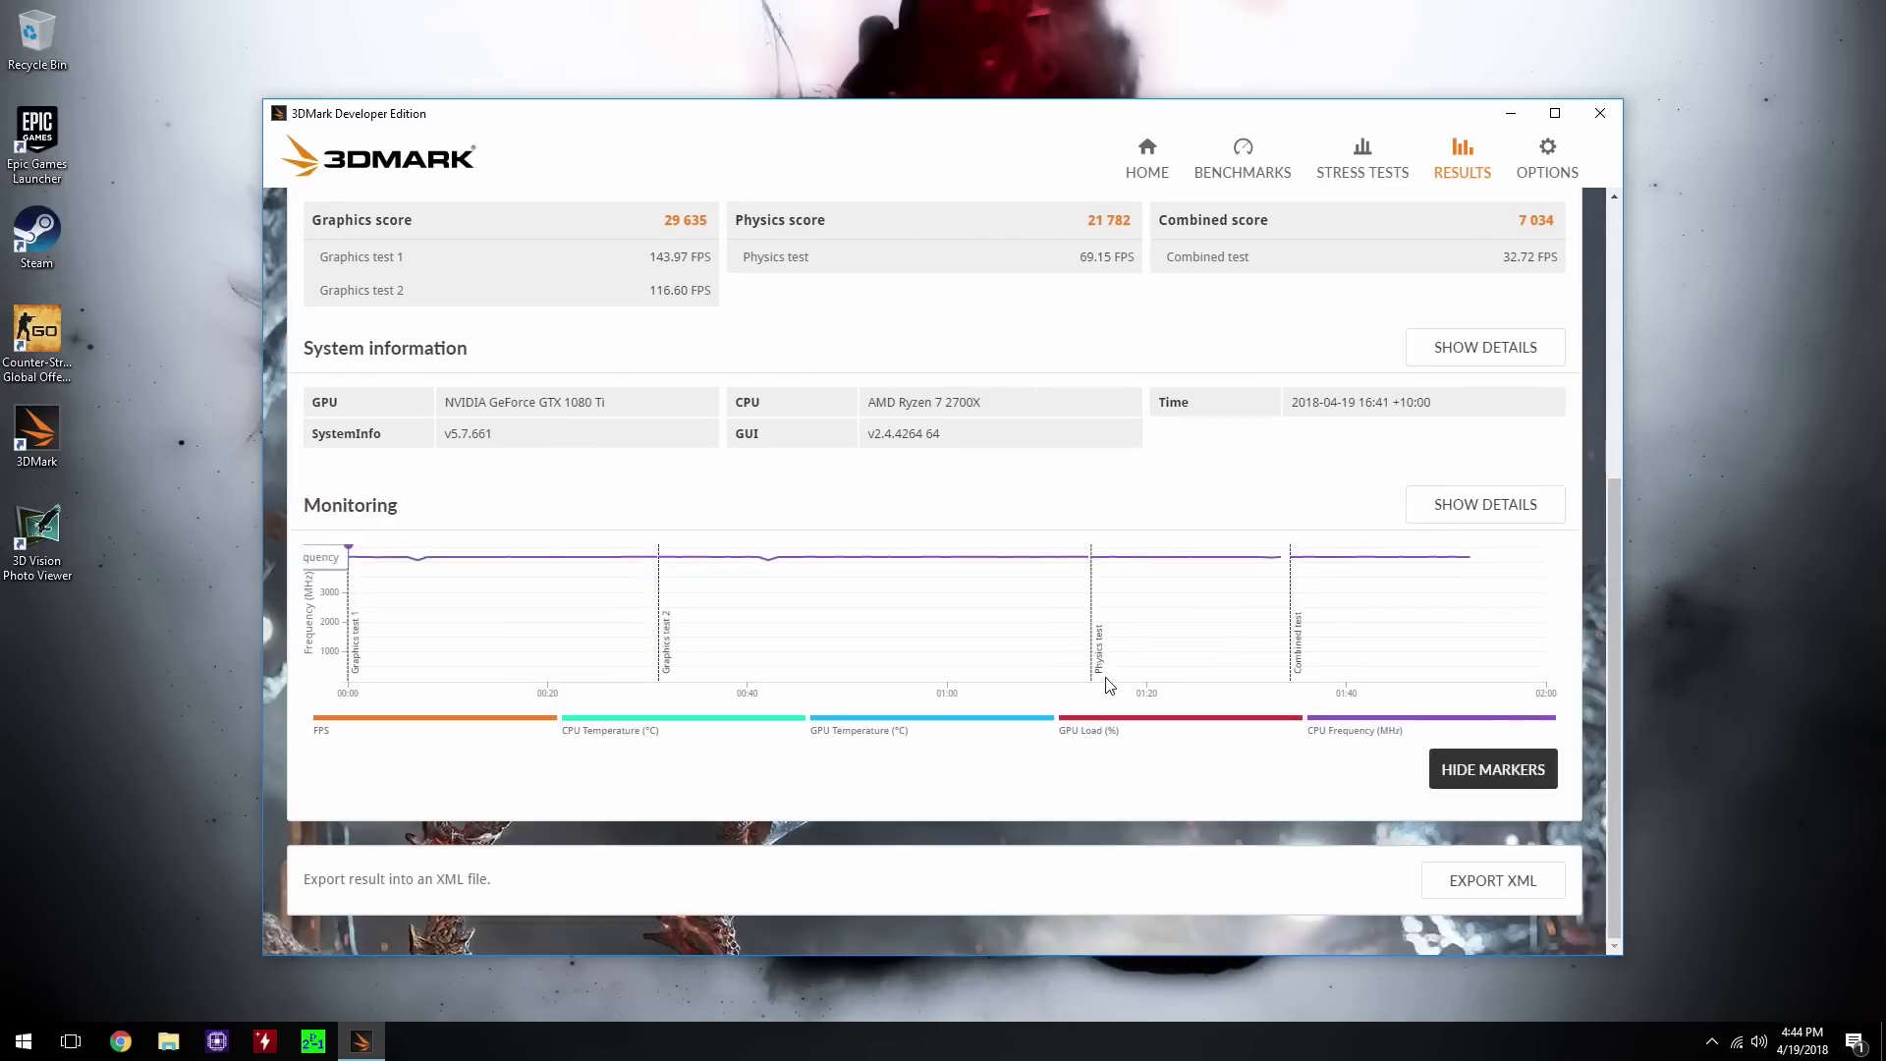
pyautogui.click(1454, 503)
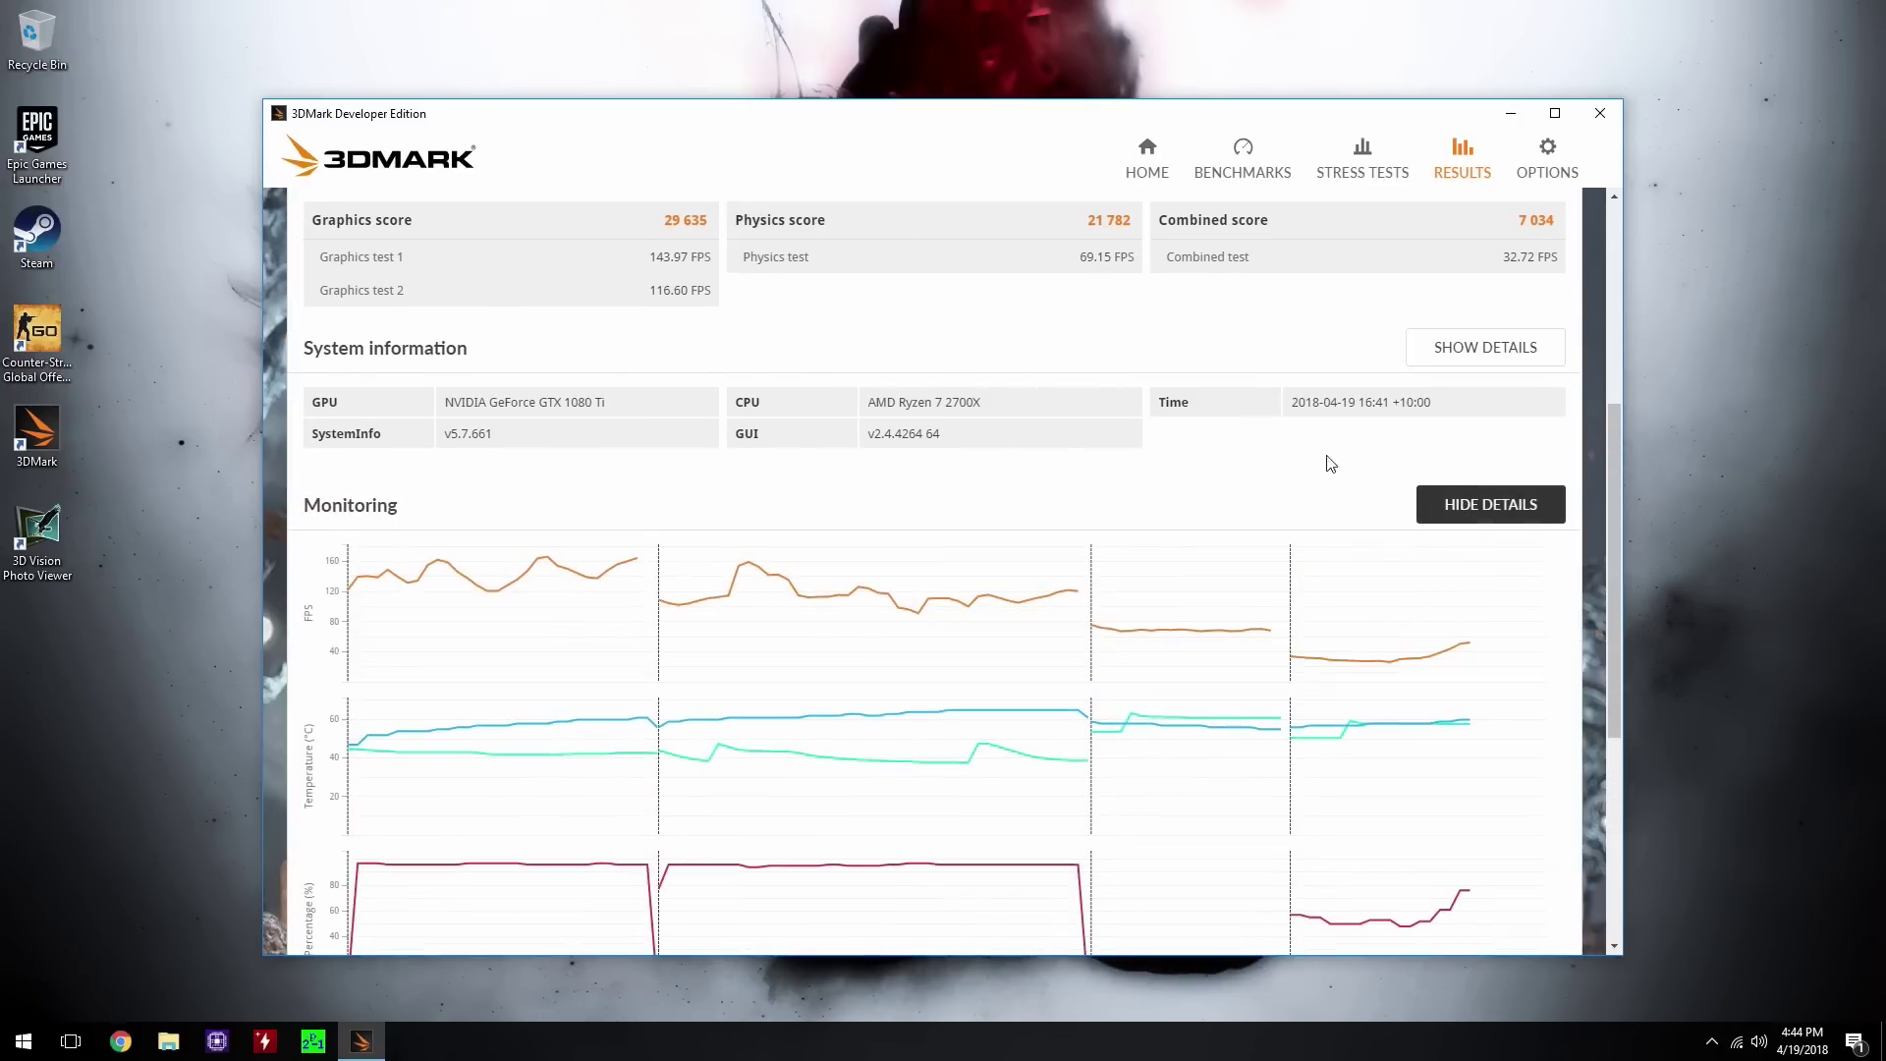
pyautogui.scroll(-1, 1130, 445)
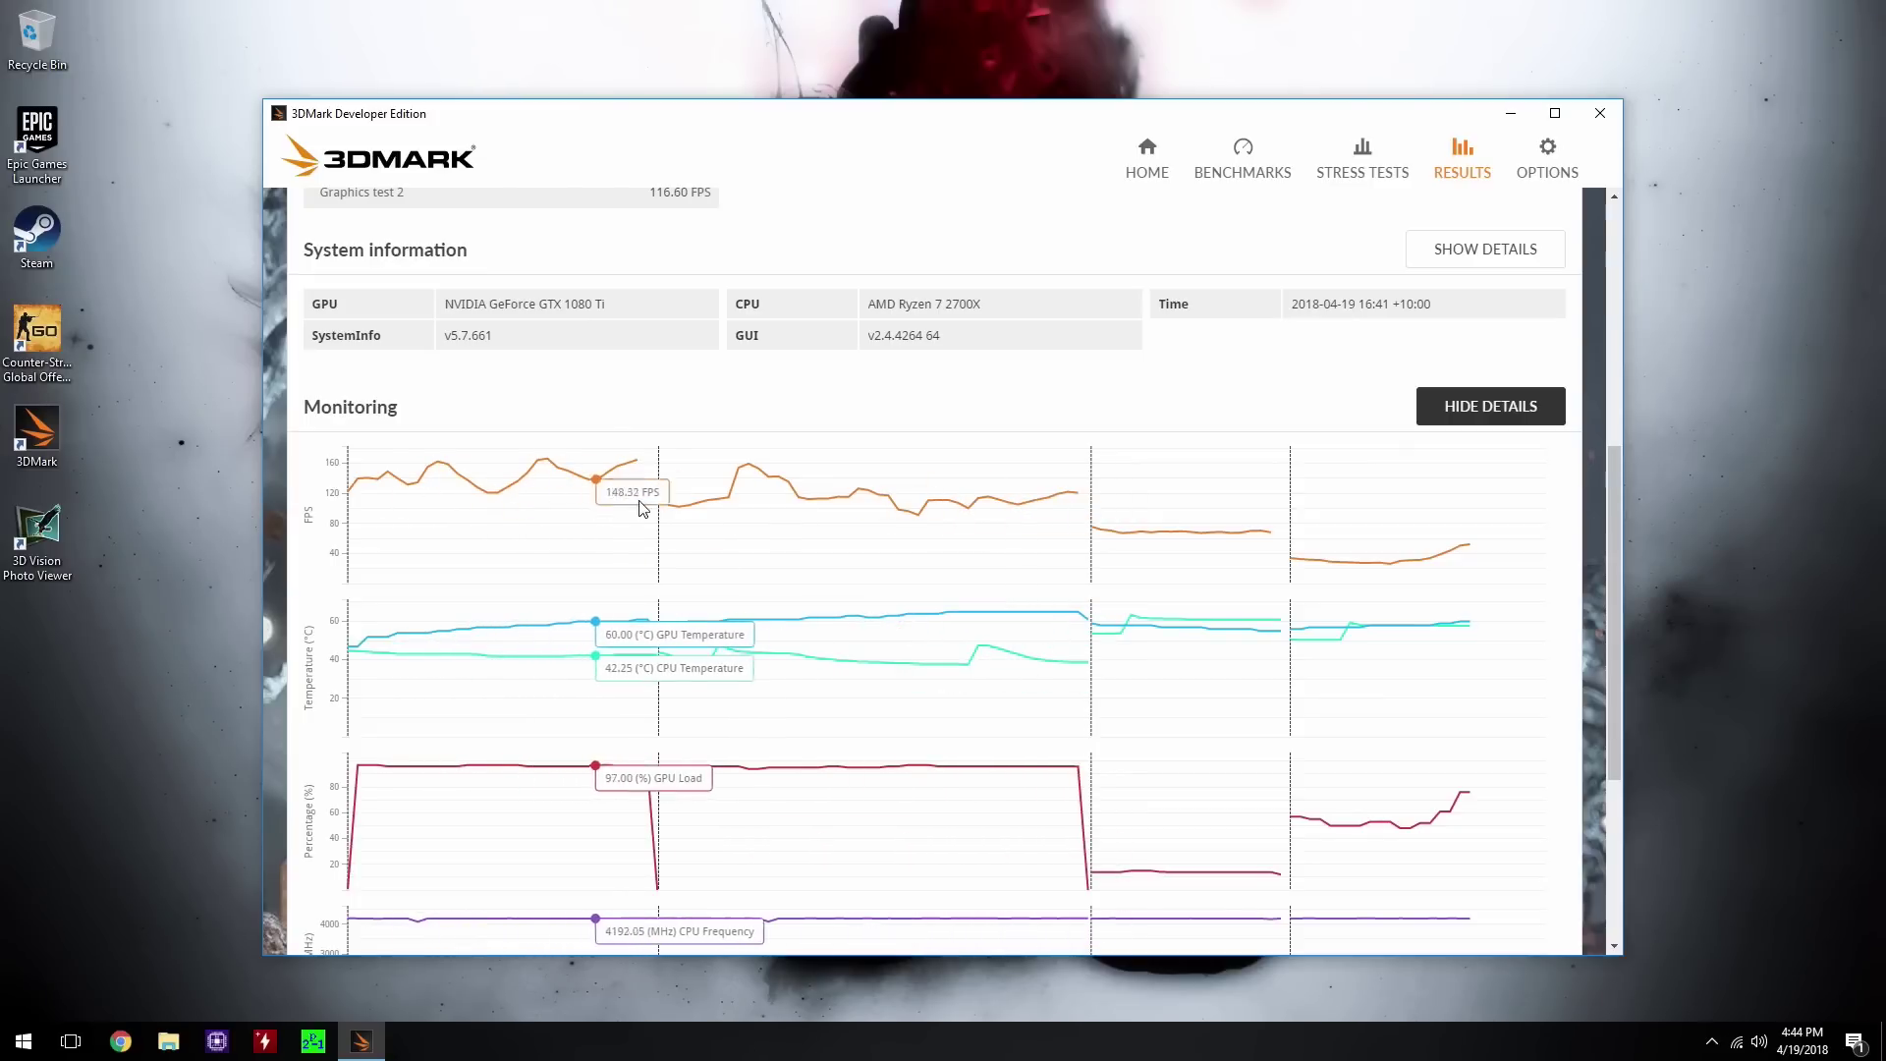
pyautogui.scroll(-1, 910, 498)
pyautogui.scroll(-2, 910, 499)
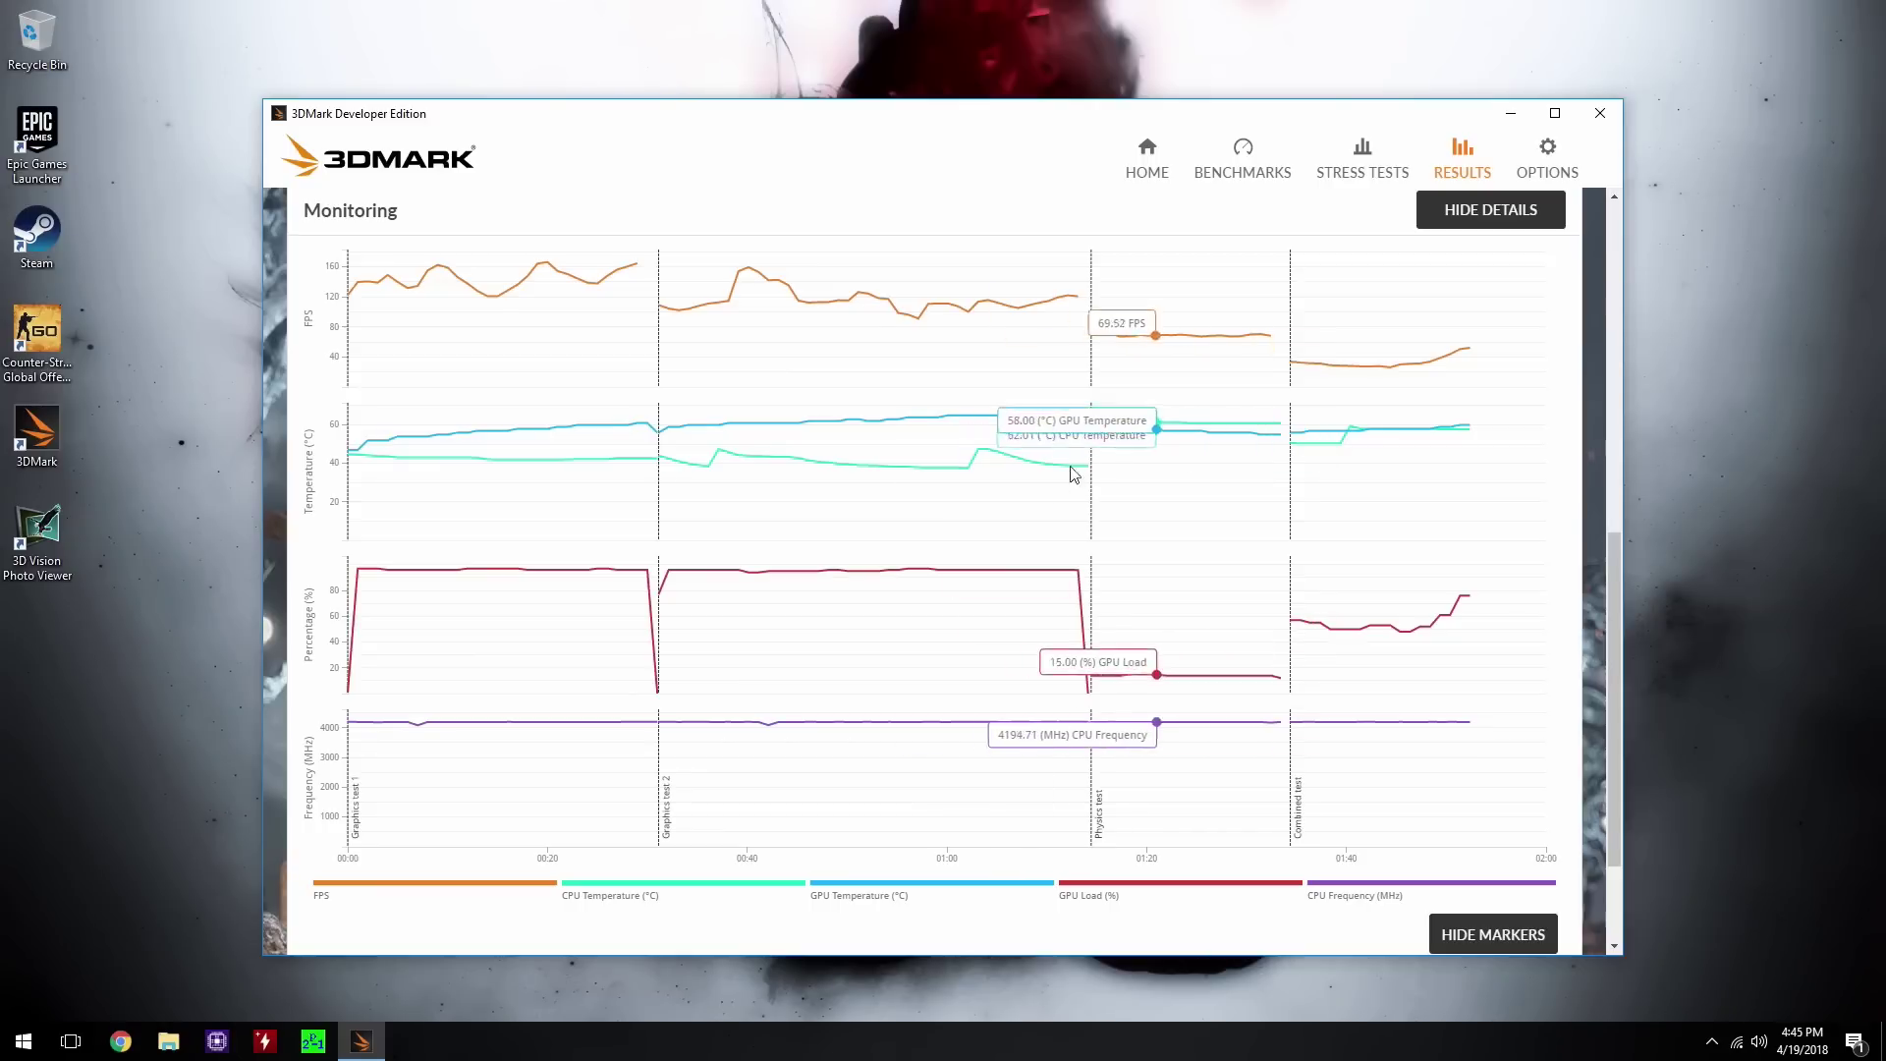
pyautogui.scroll(-2, 1071, 545)
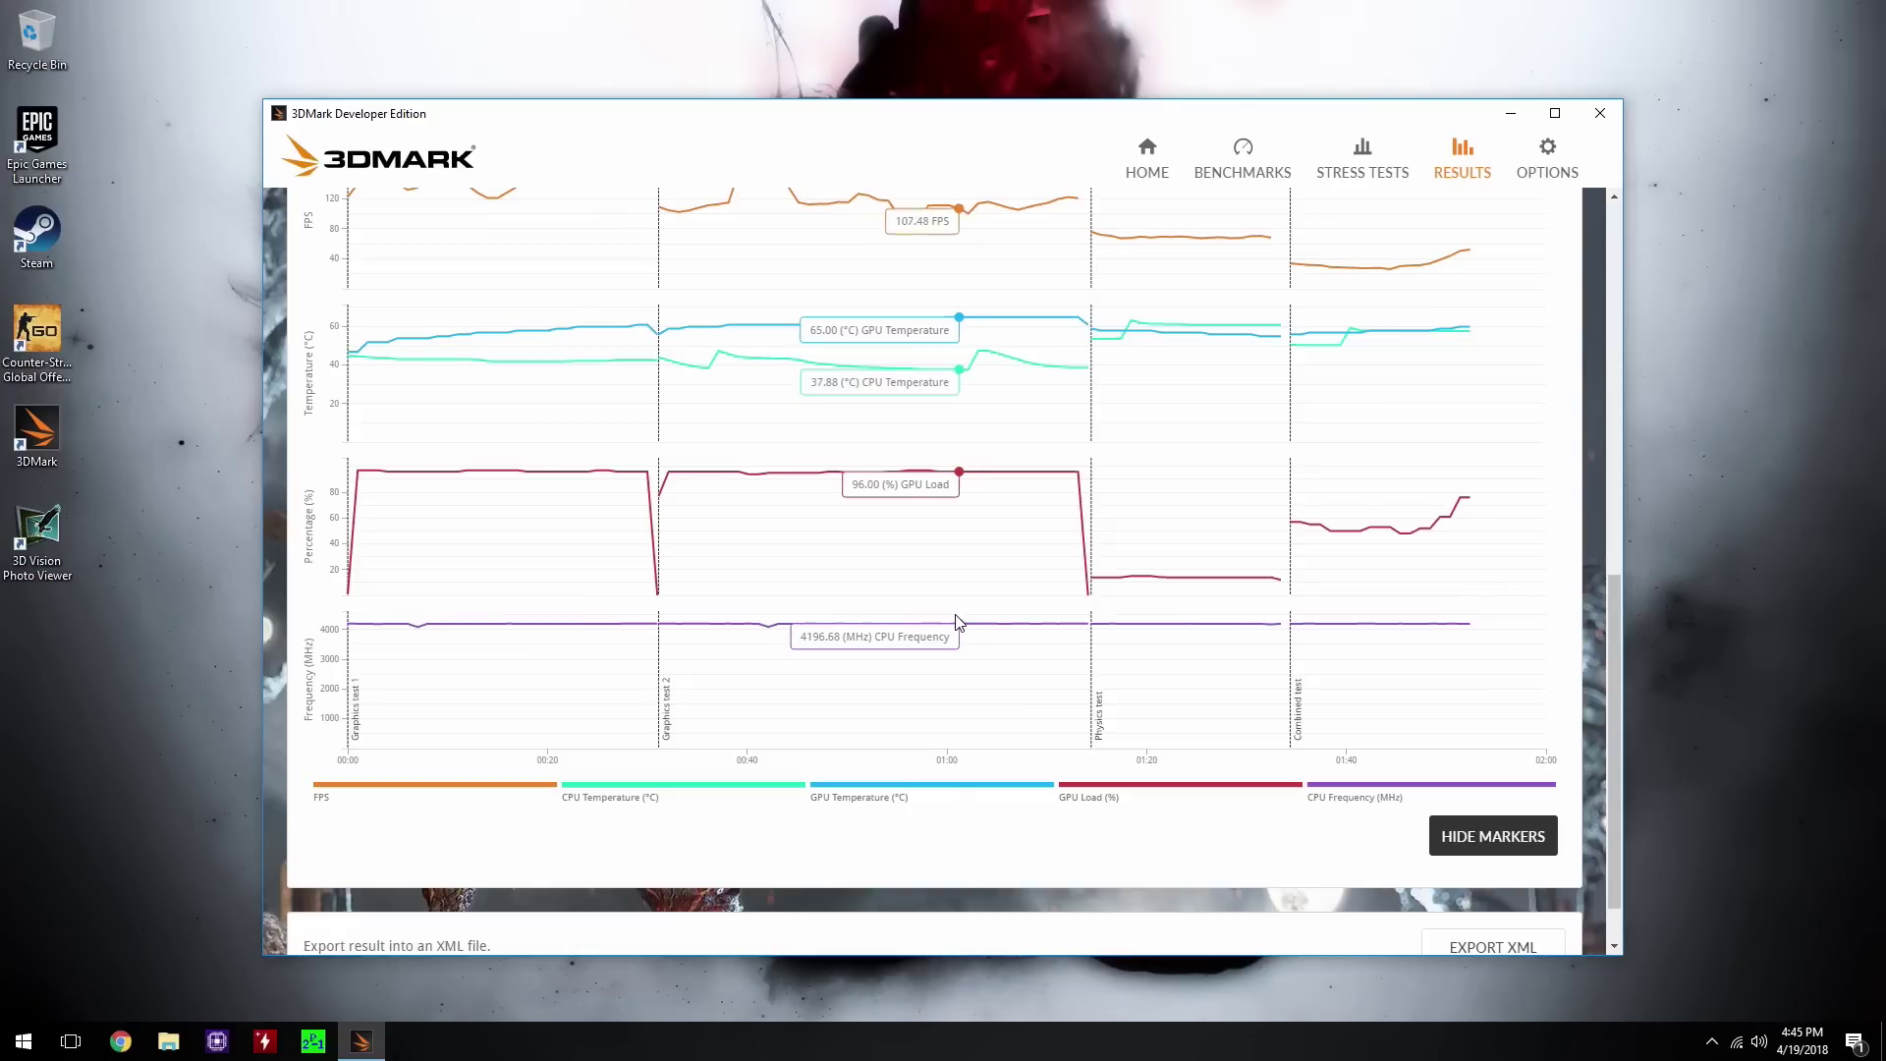
pyautogui.scroll(10, 1056, 420)
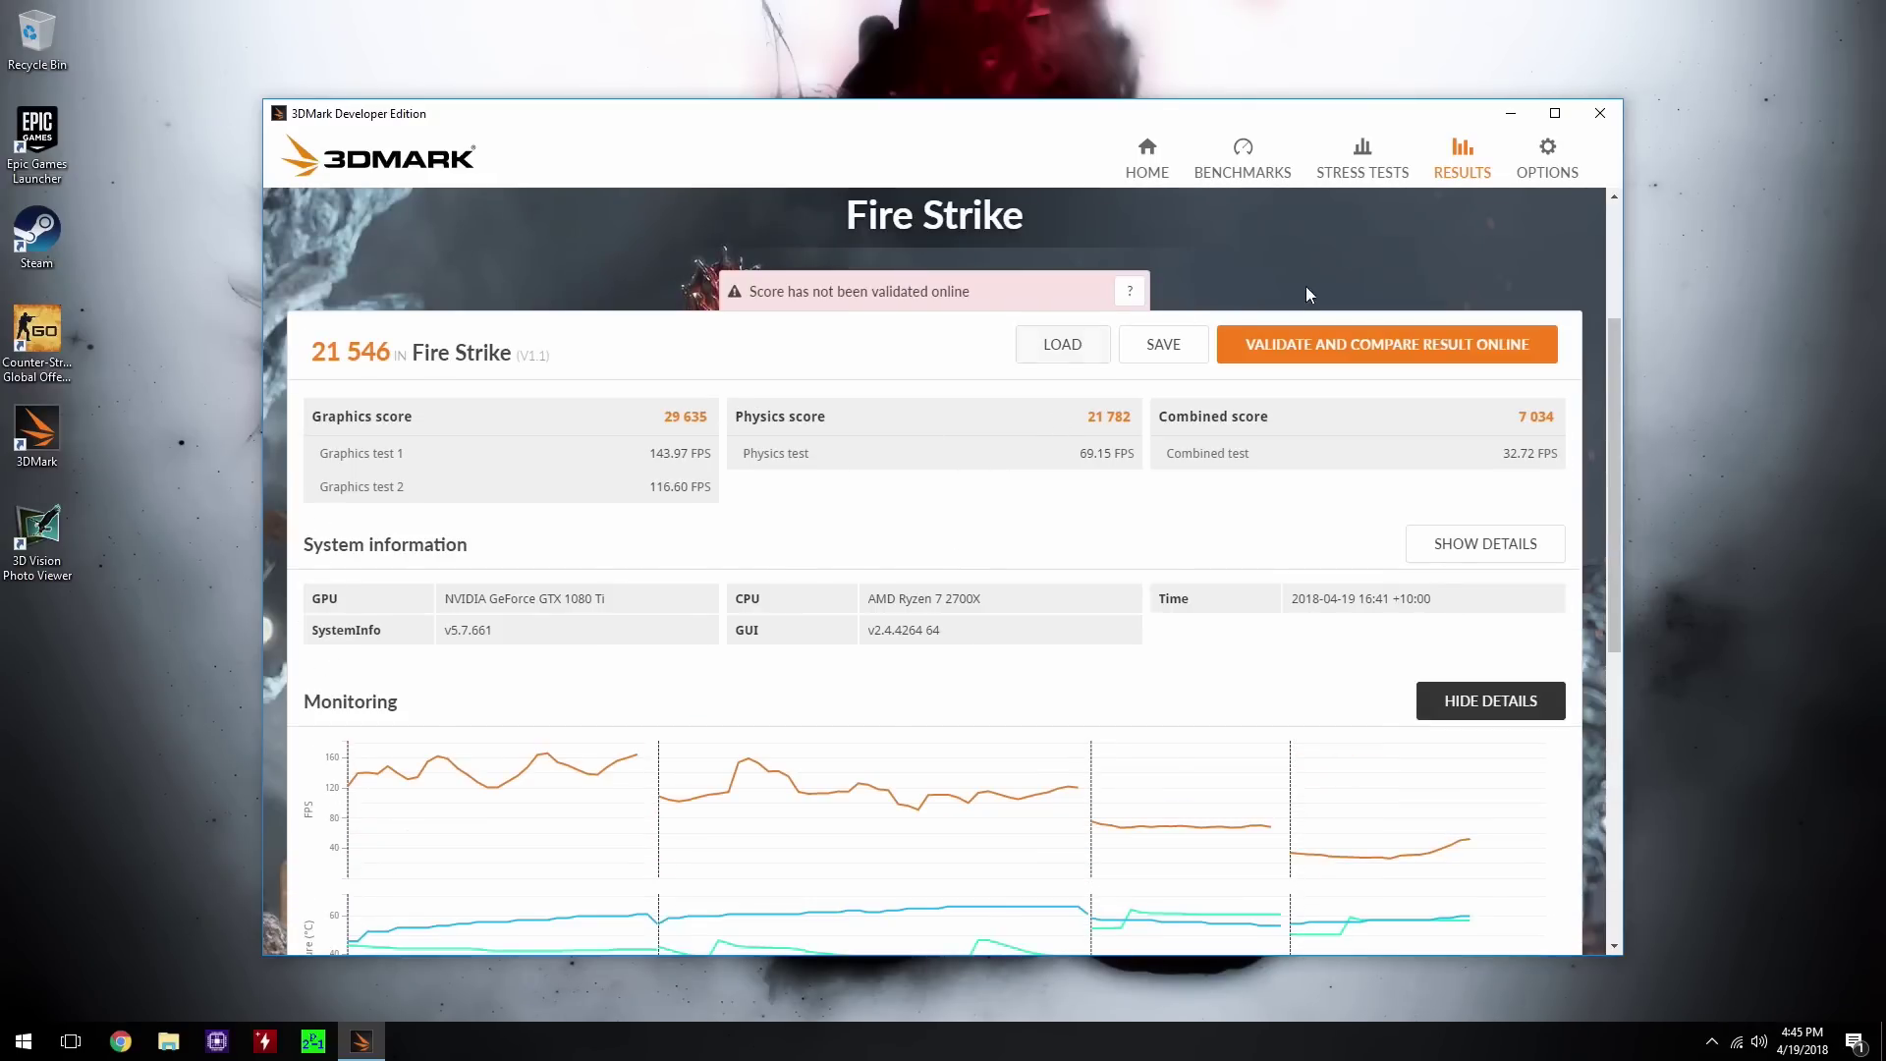
# Close 3DMark and restart Windows to enter the BIOS
pyautogui.click(1599, 116)
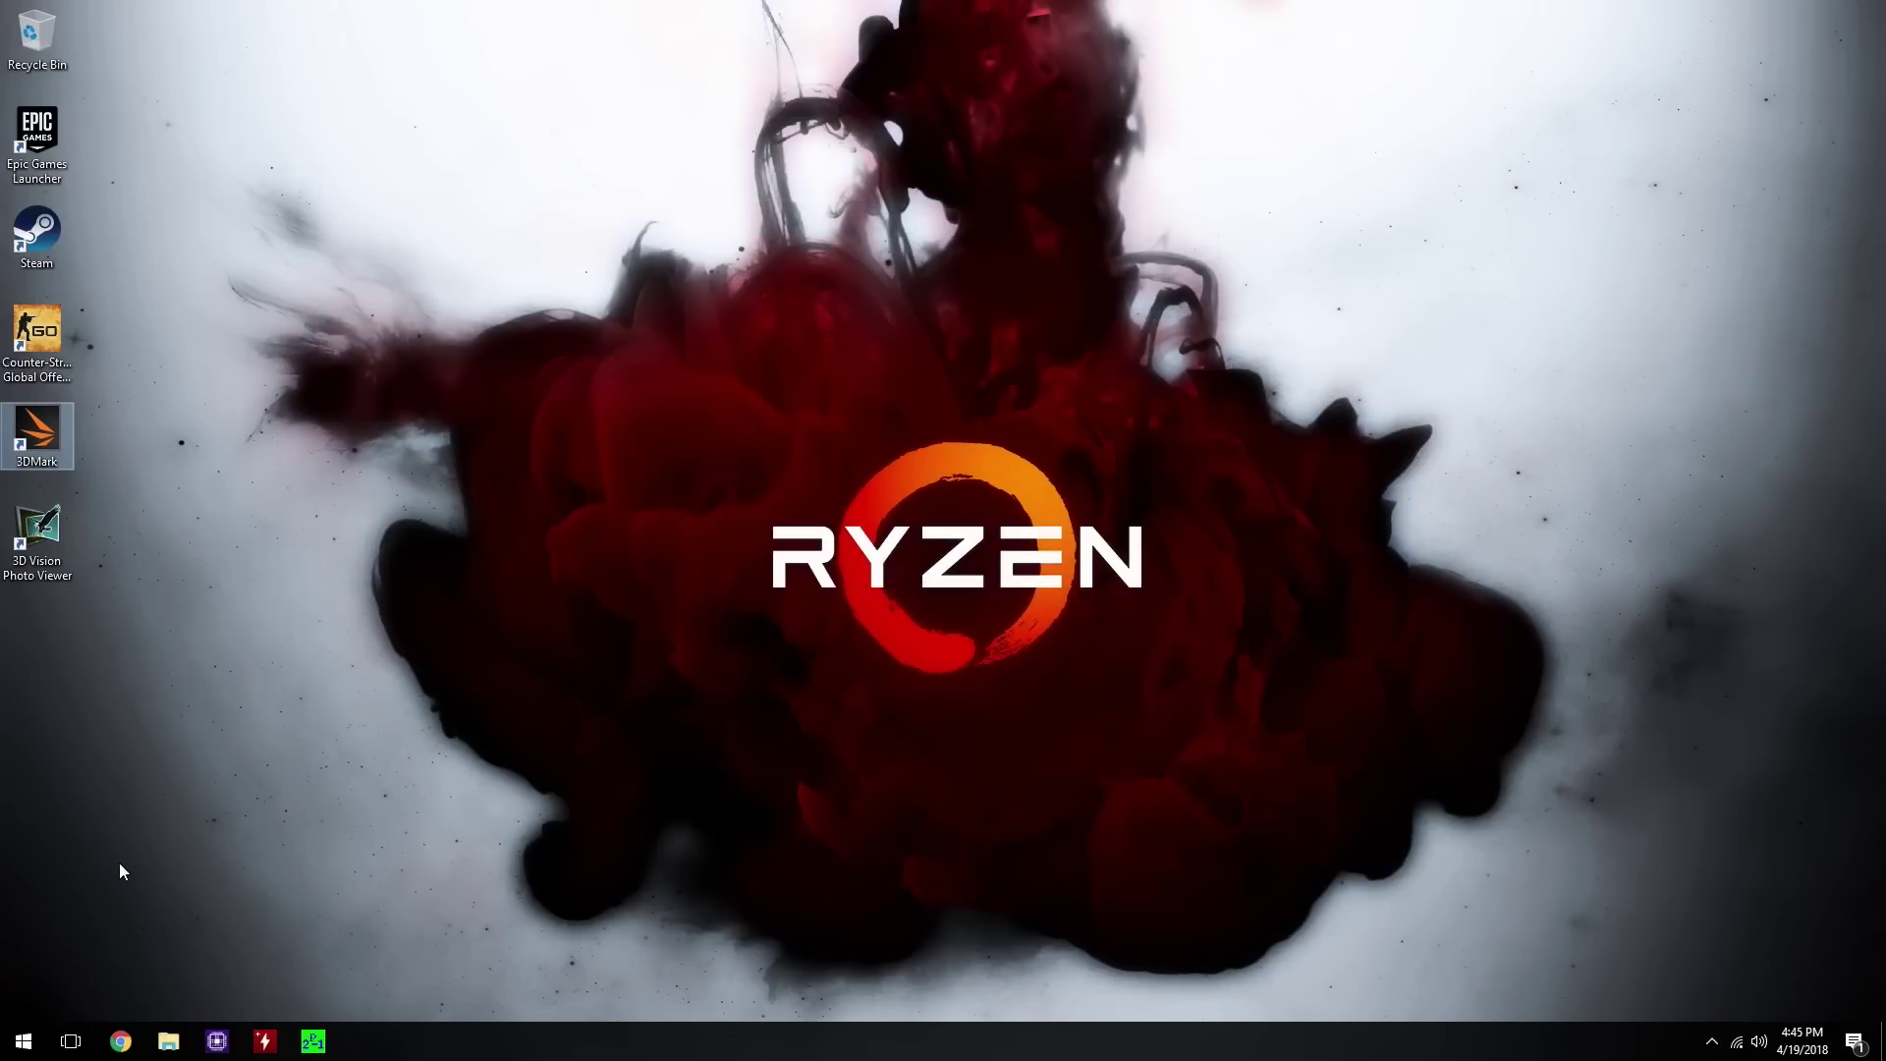
pyautogui.click(23, 1041)
pyautogui.click(21, 1012)
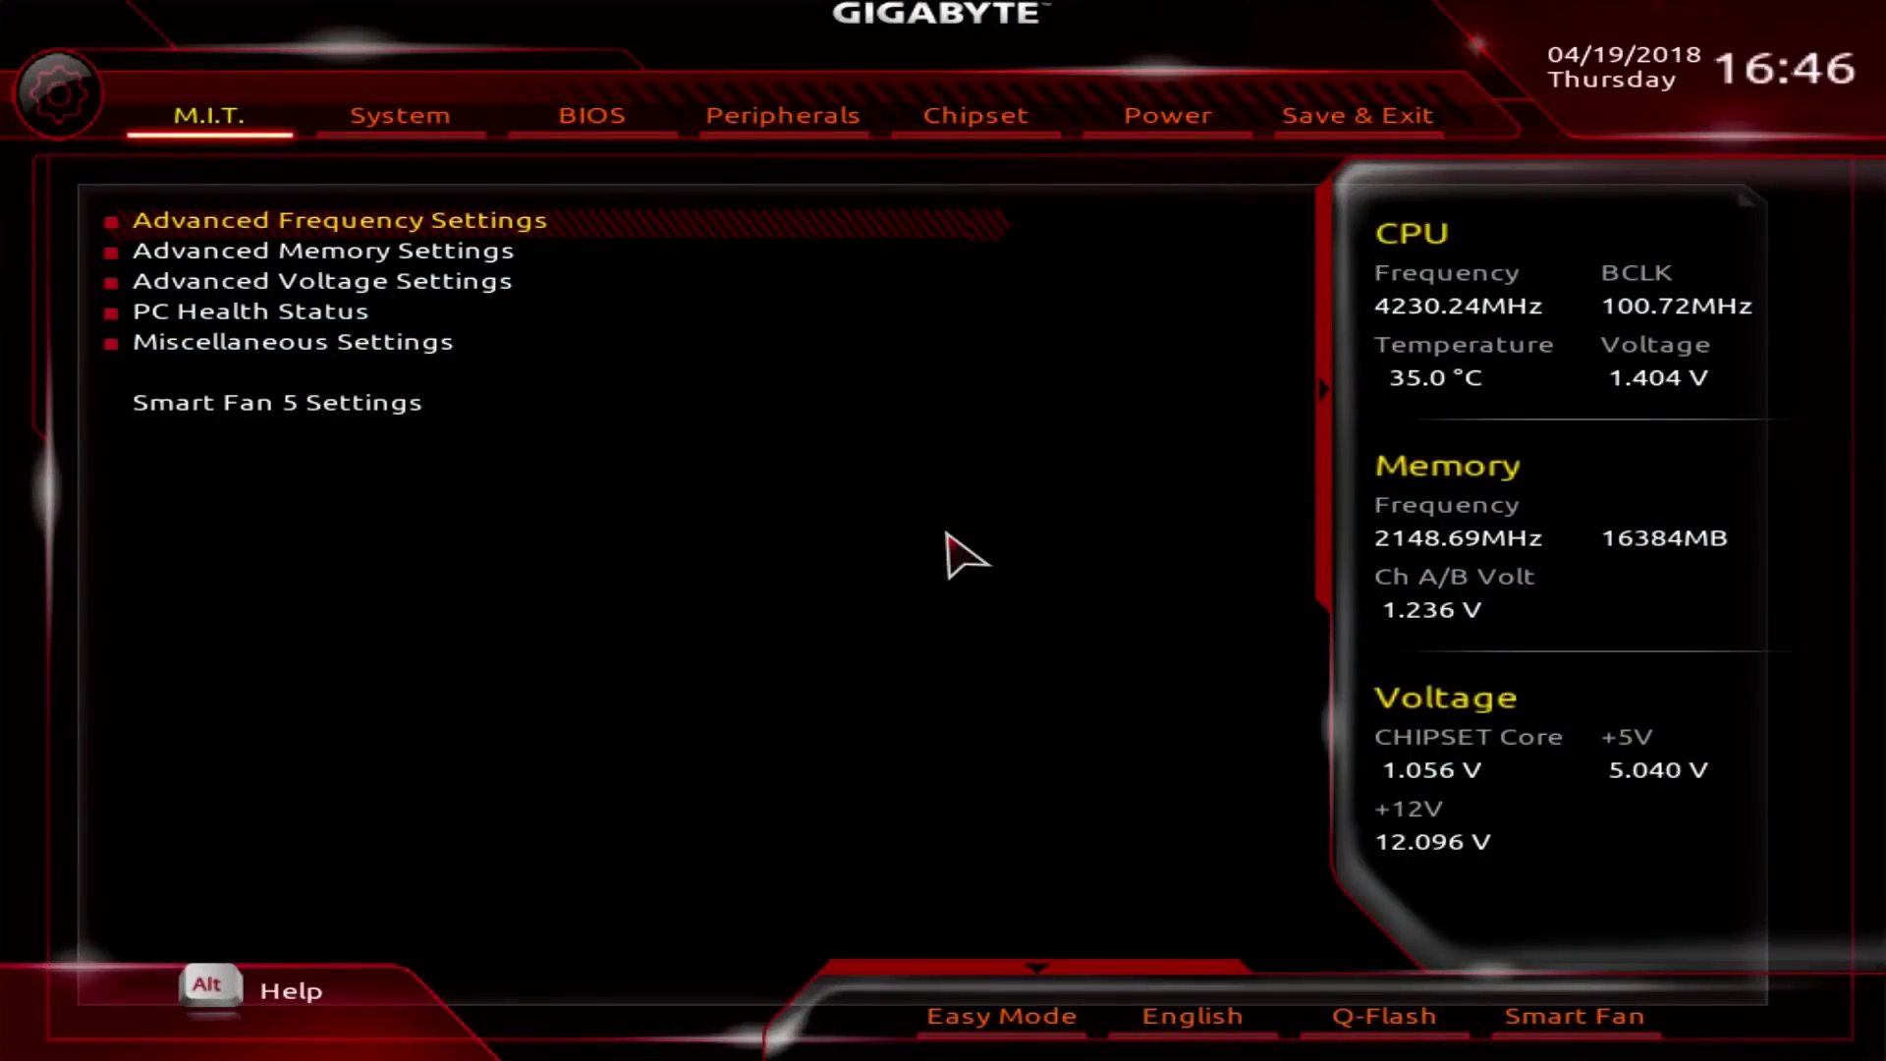
# Set Extreme Memory Profile to Profile1 and System Memory Multiplier to 30.00 for 3000MHz
pyautogui.press('Return')
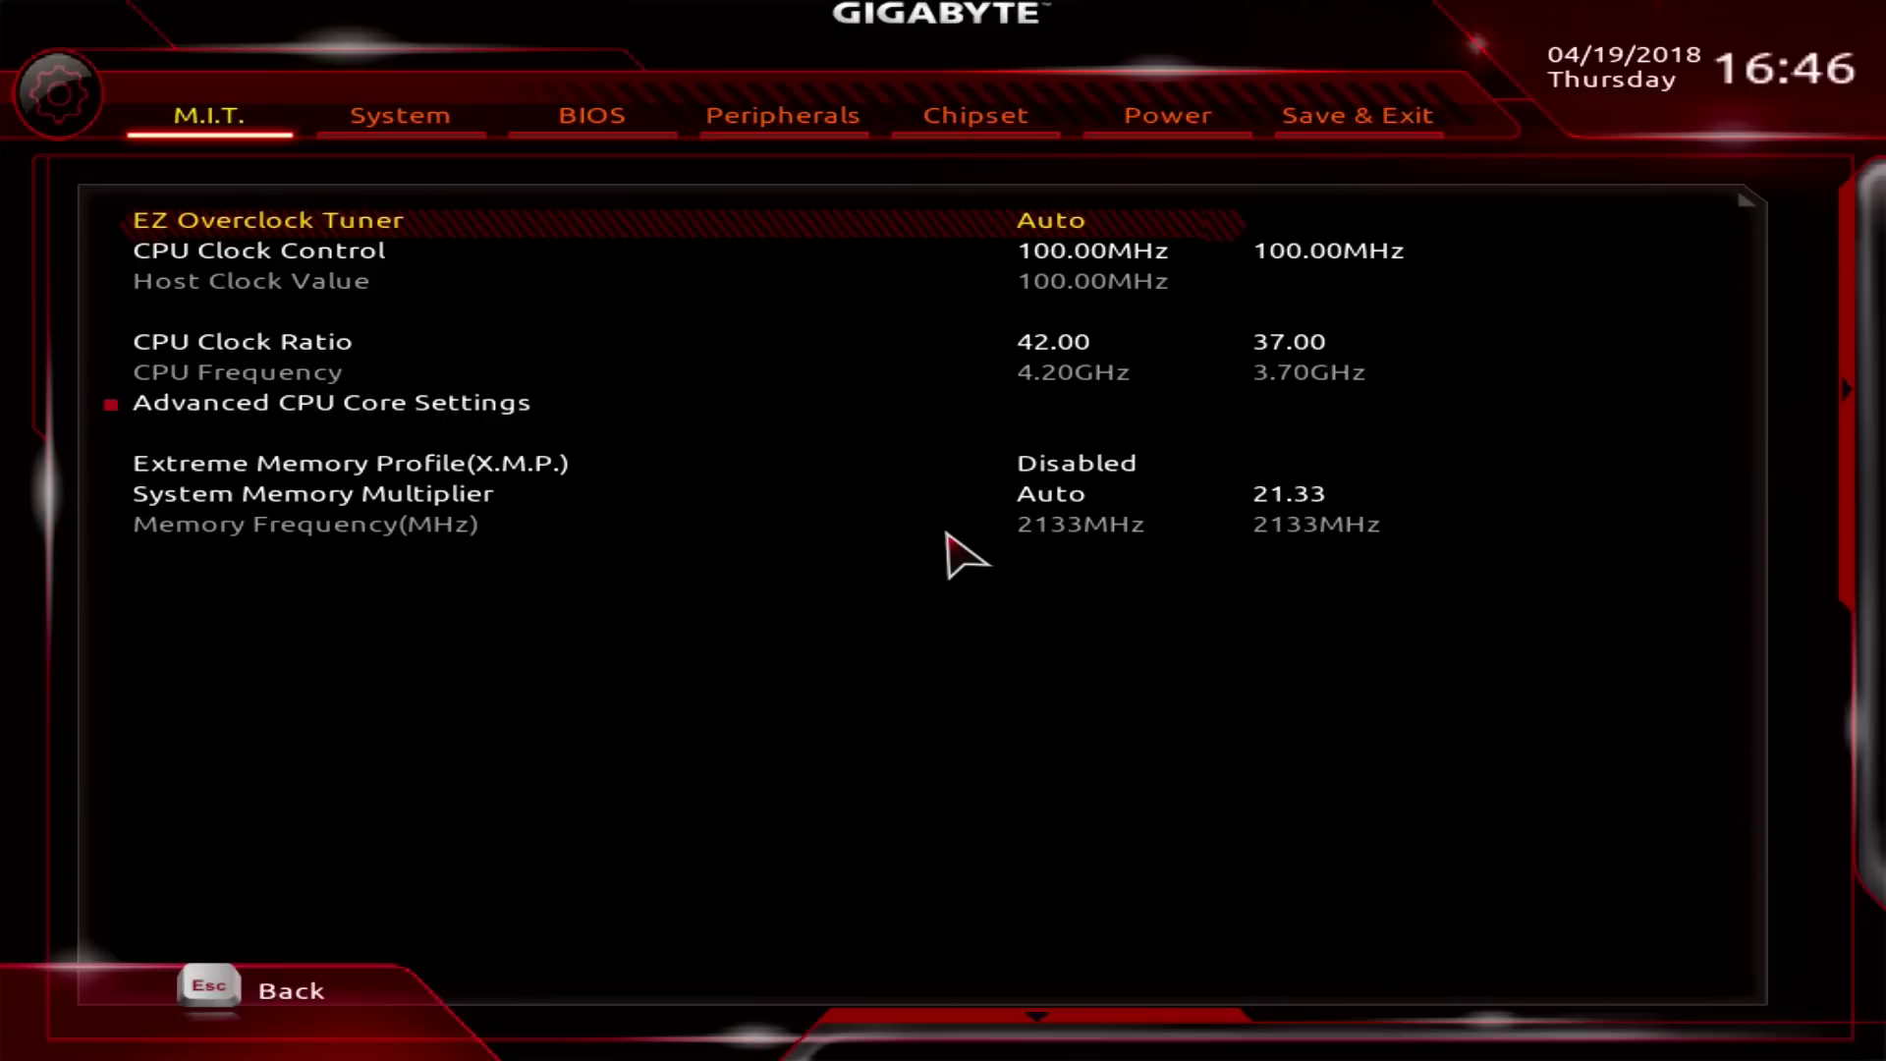
pyautogui.press('Down')
pyautogui.press('Down')
pyautogui.press('Down')
pyautogui.press('Down')
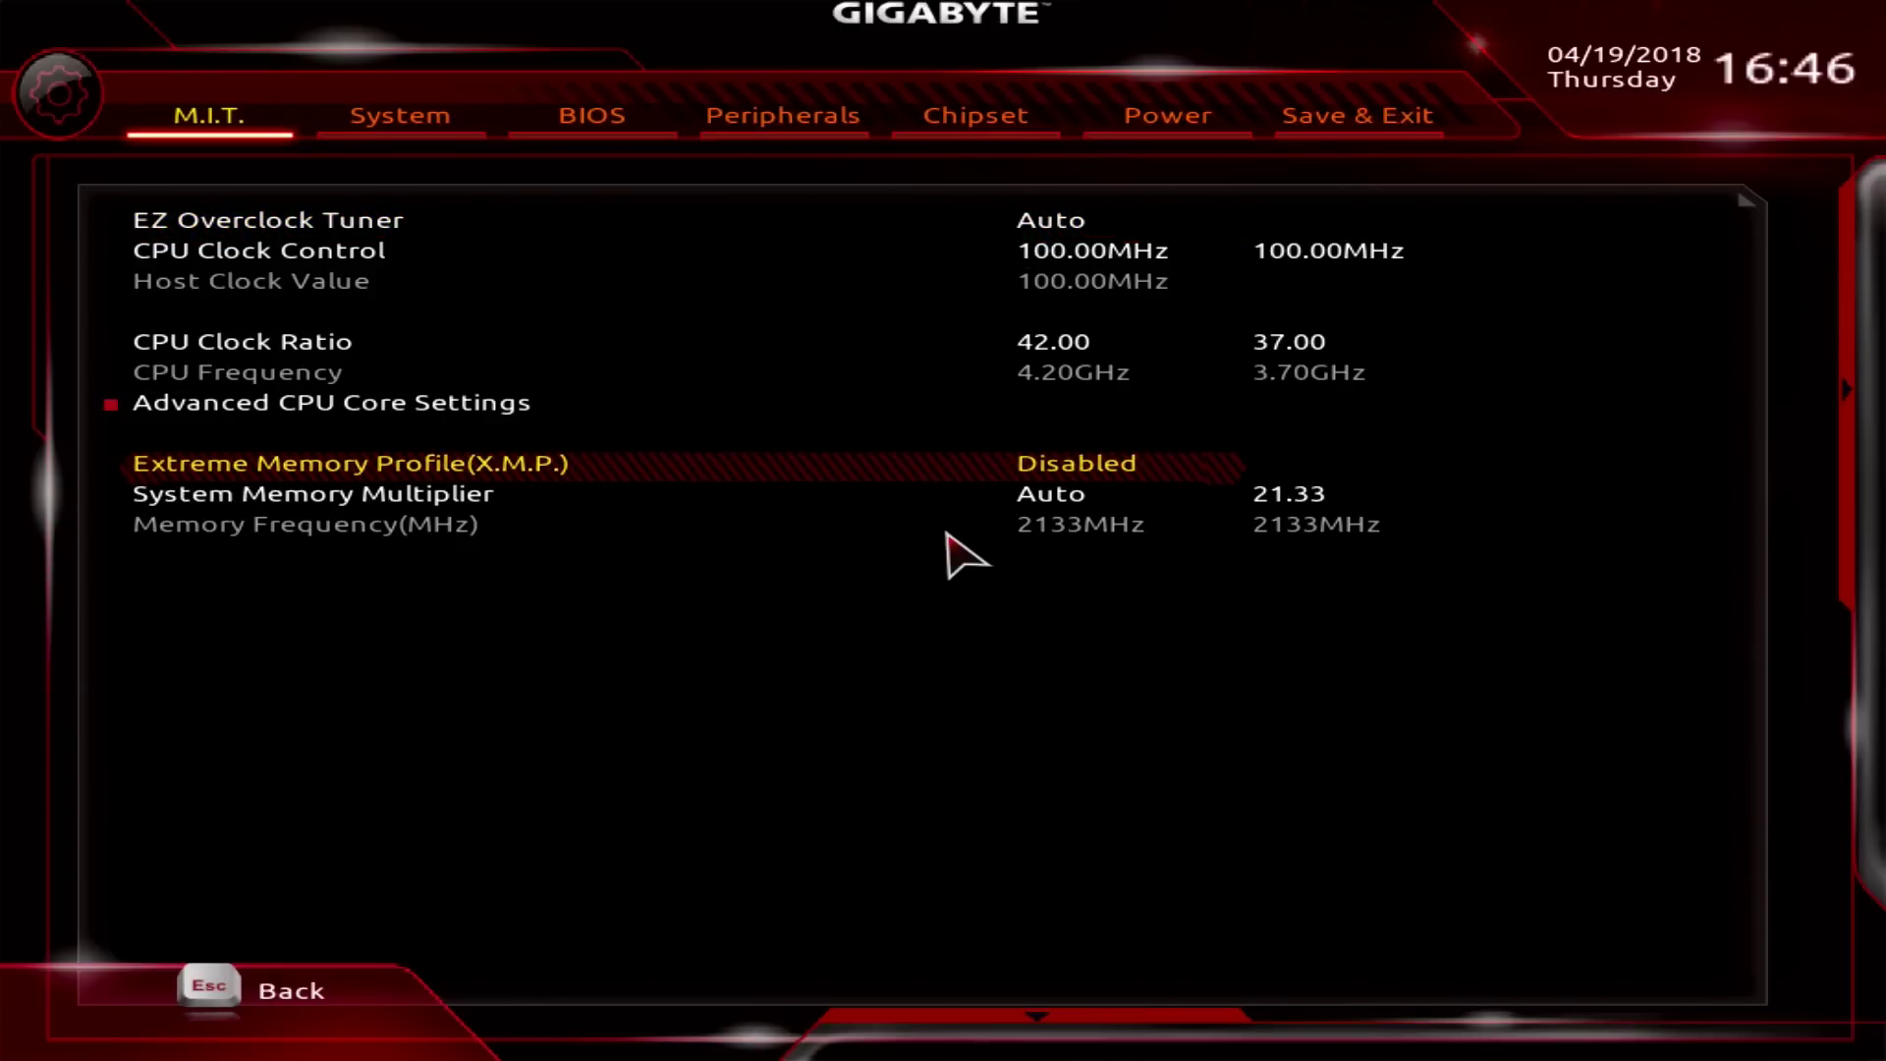
pyautogui.press('+')
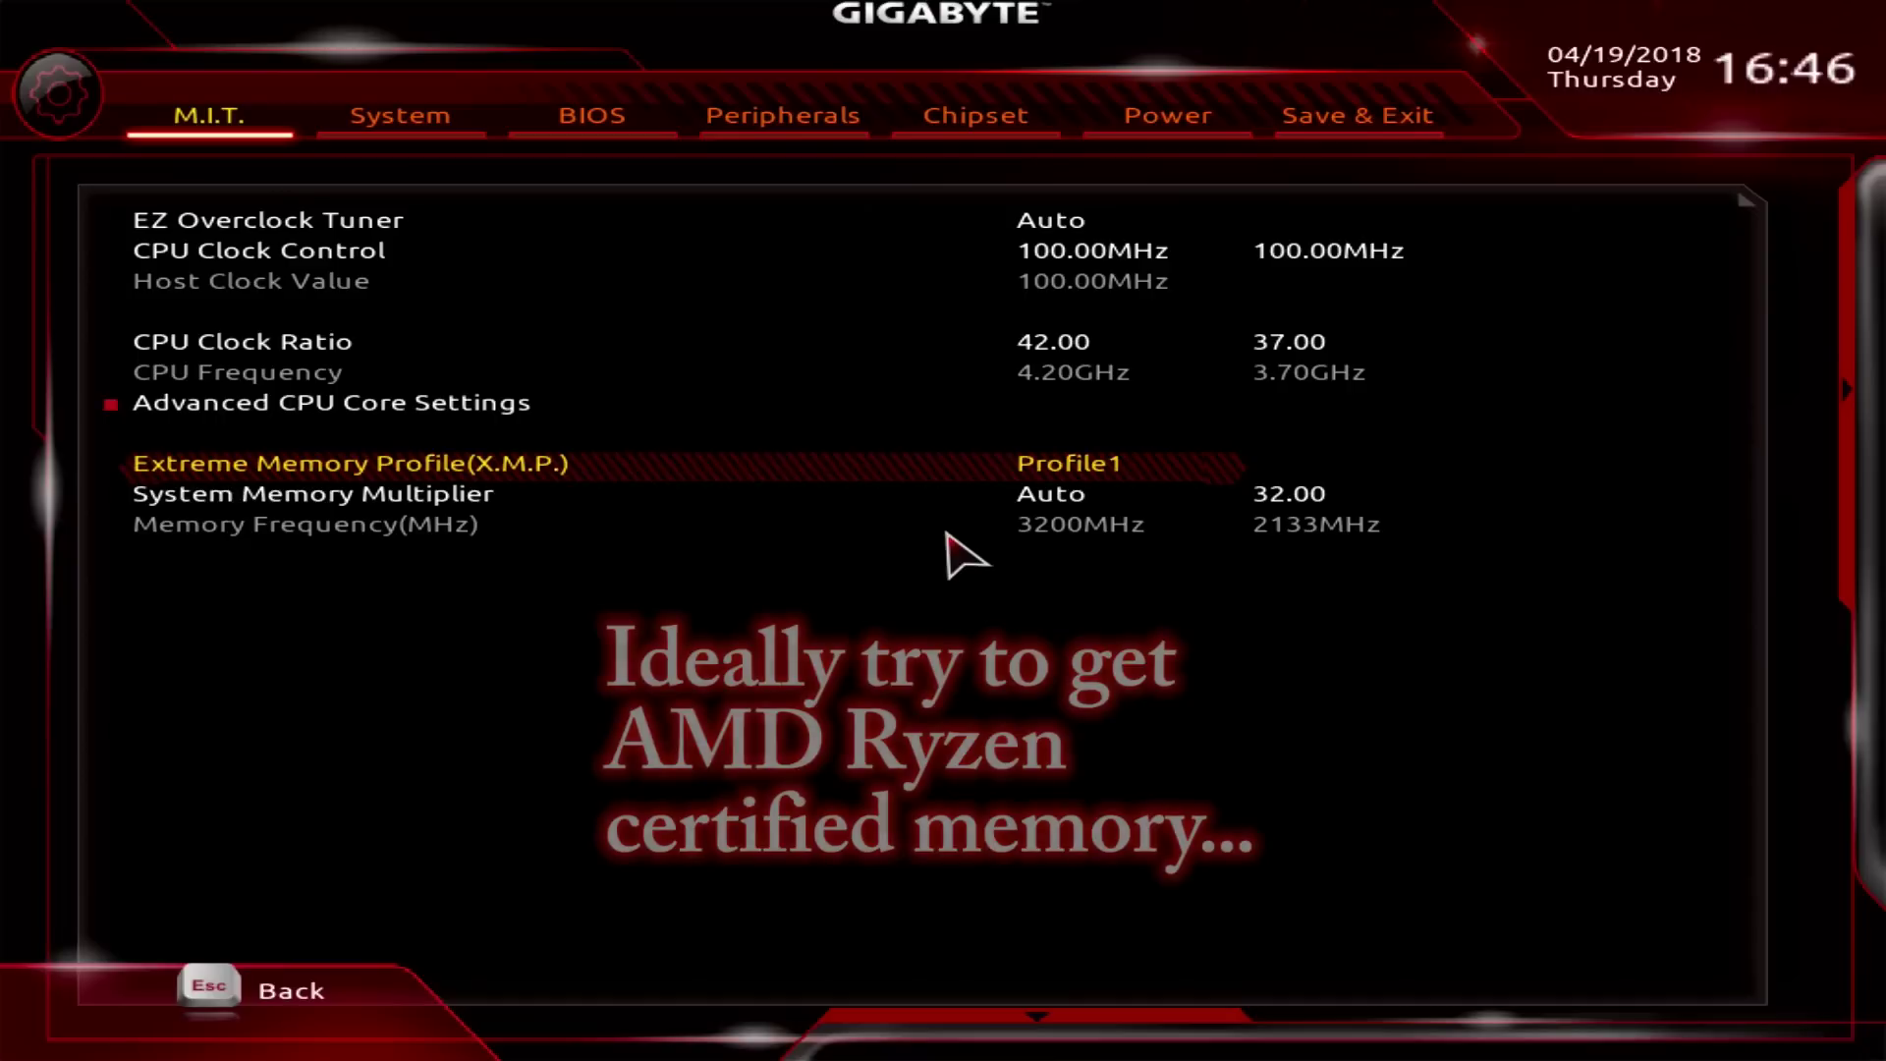
pyautogui.press('Down')
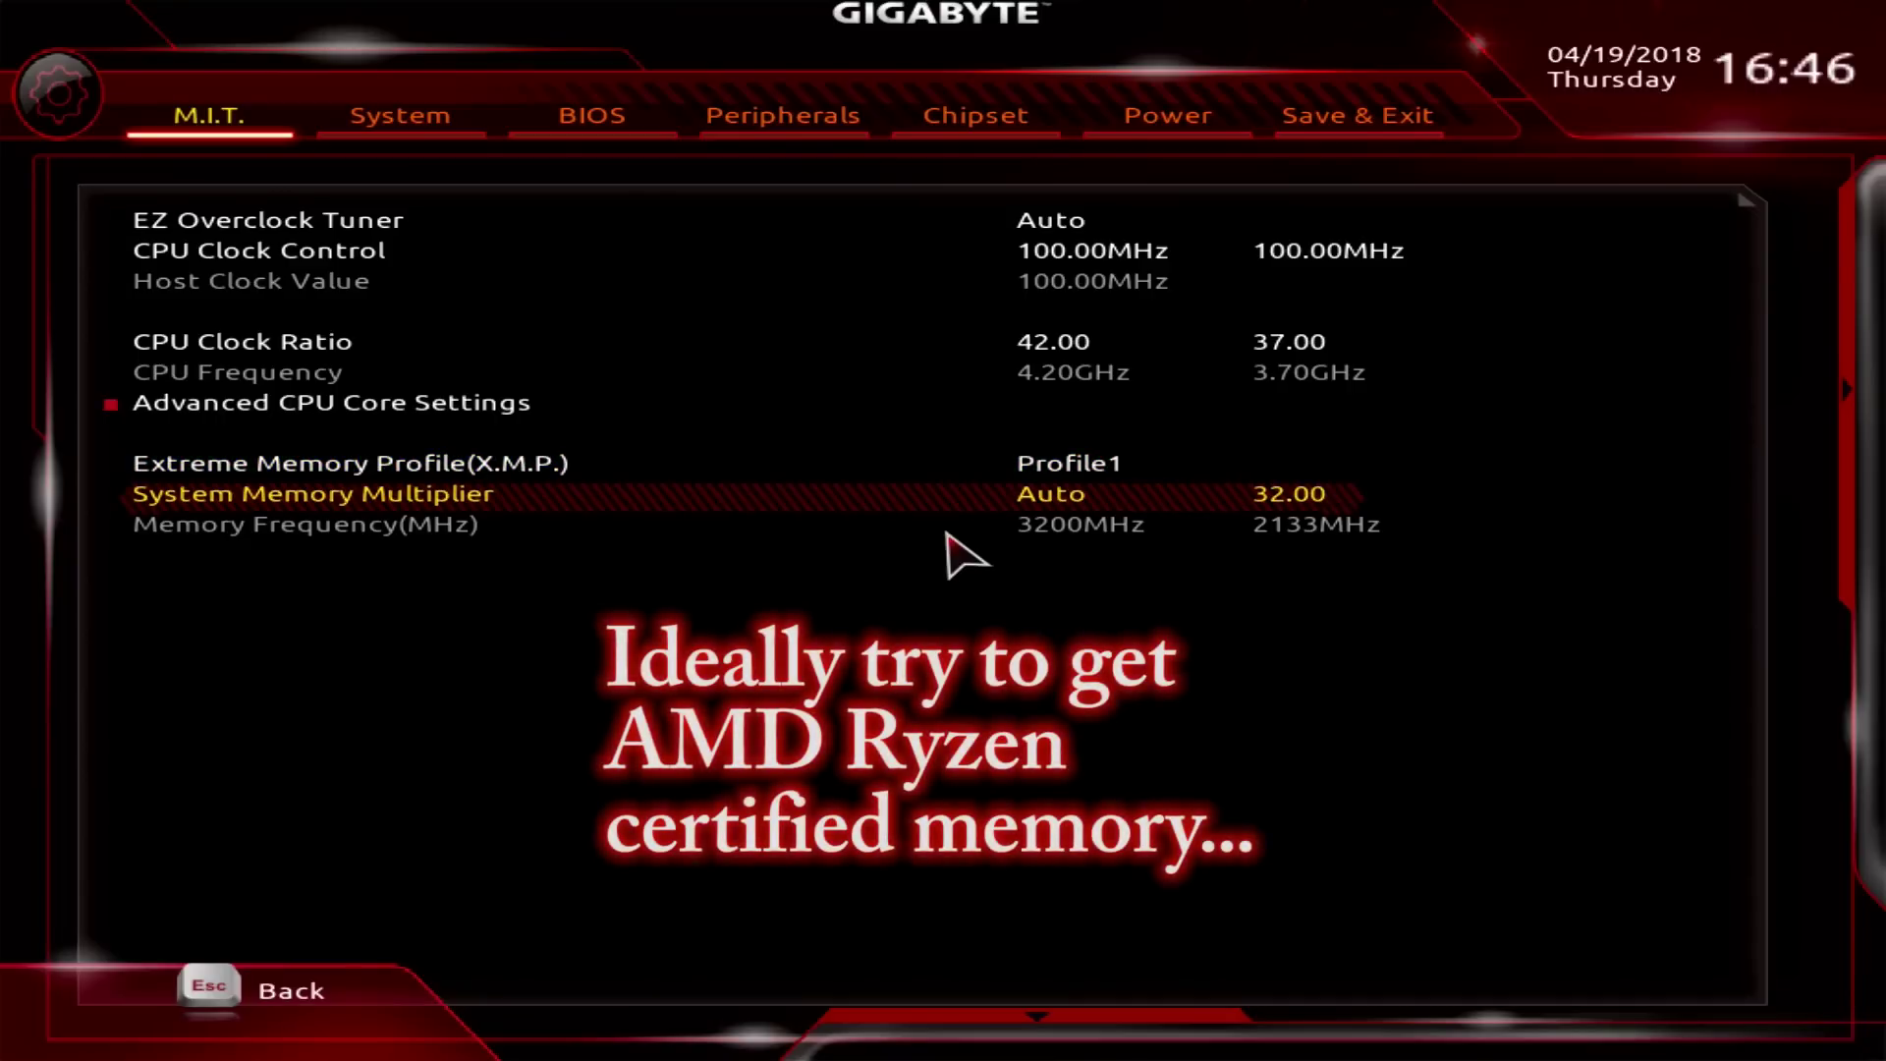
pyautogui.press('+')
pyautogui.press('+')
pyautogui.write('30')
pyautogui.press('Return')
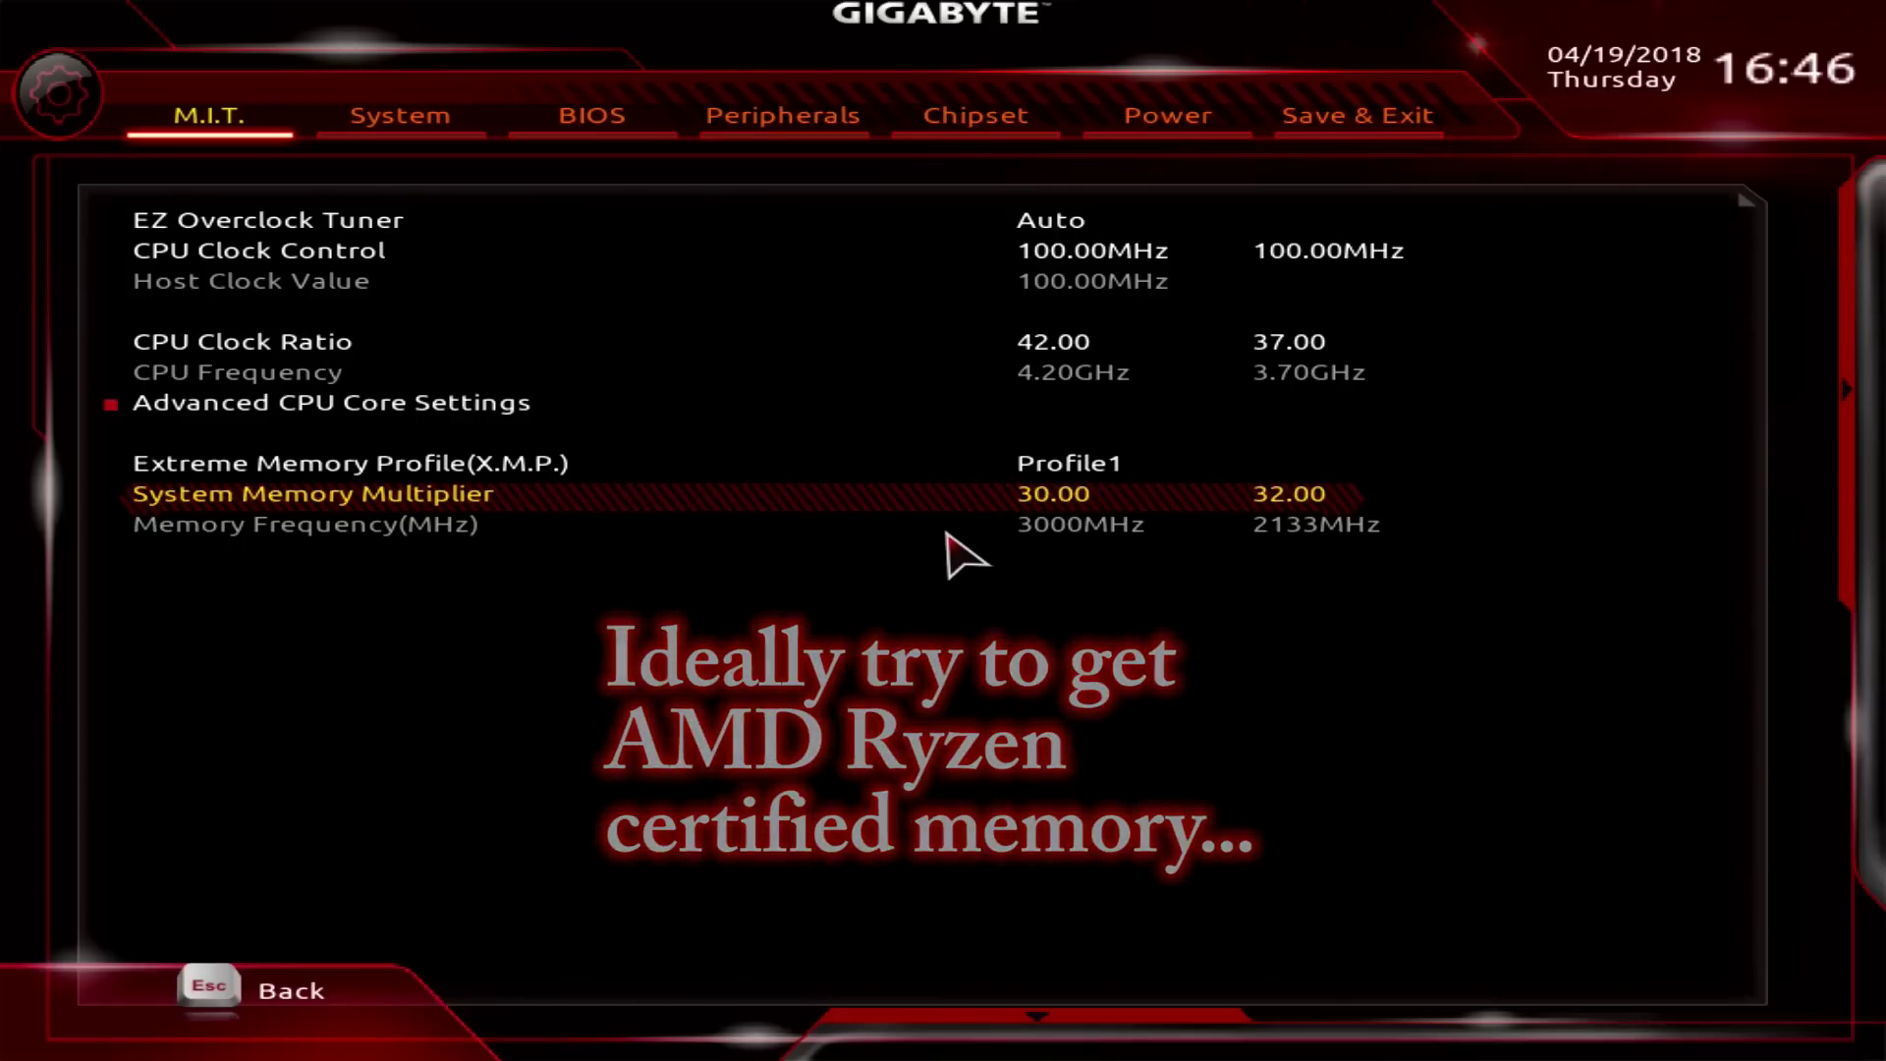
# Switch Memory Timing Mode to Manual in Advanced Memory Settings
pyautogui.press('Escape')
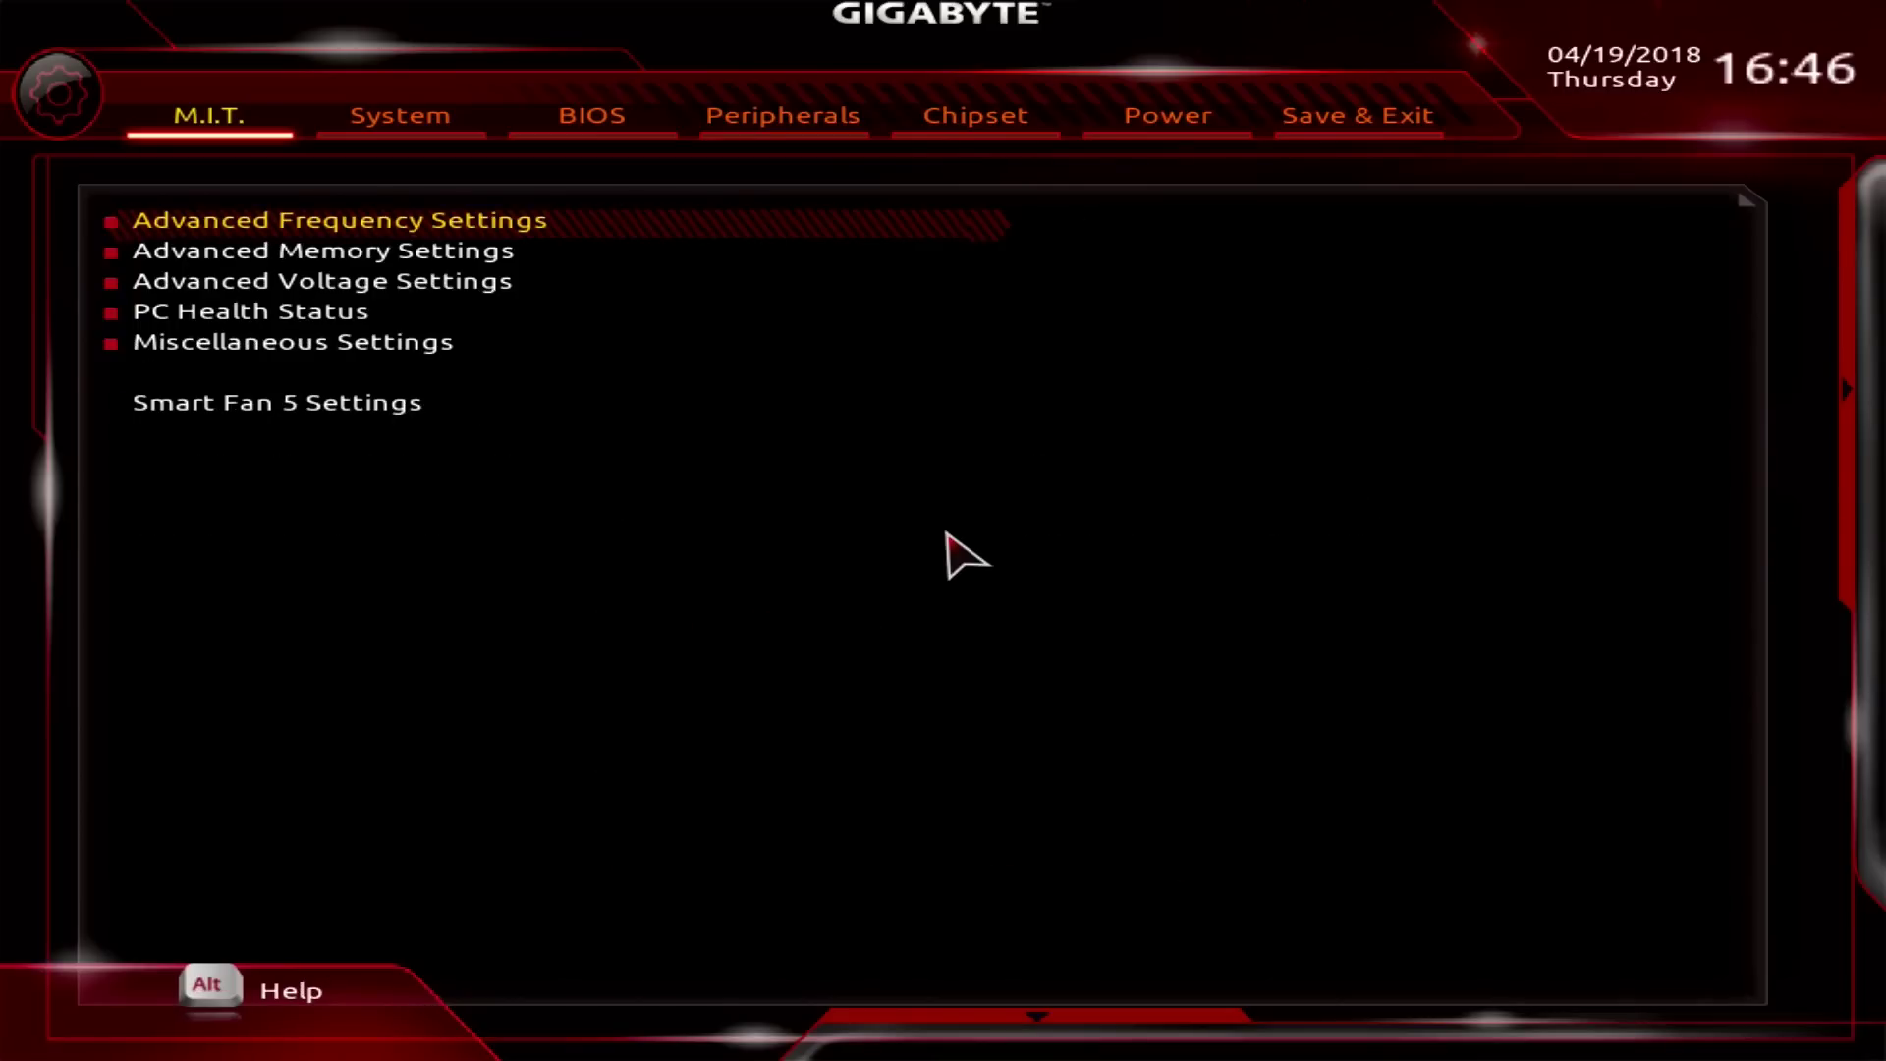
pyautogui.press('Down')
pyautogui.press('Return')
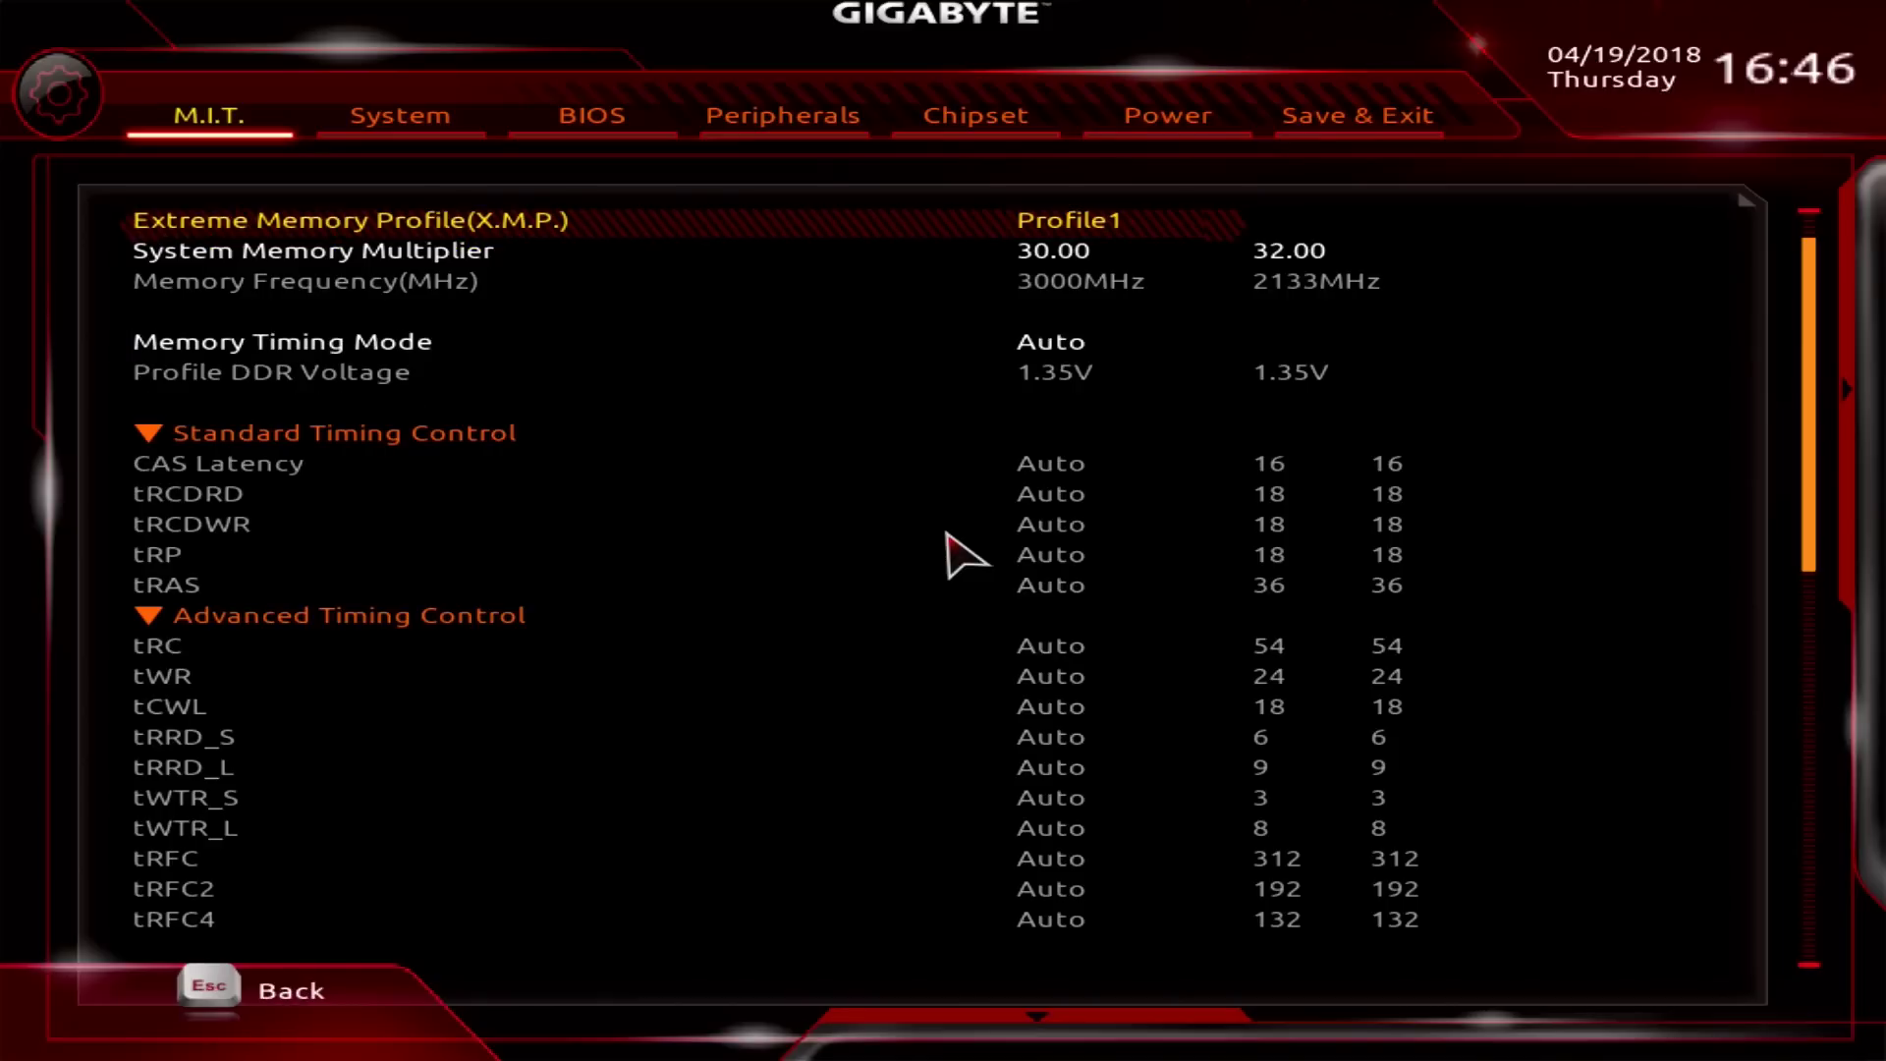
pyautogui.press('Down')
pyautogui.press('Down')
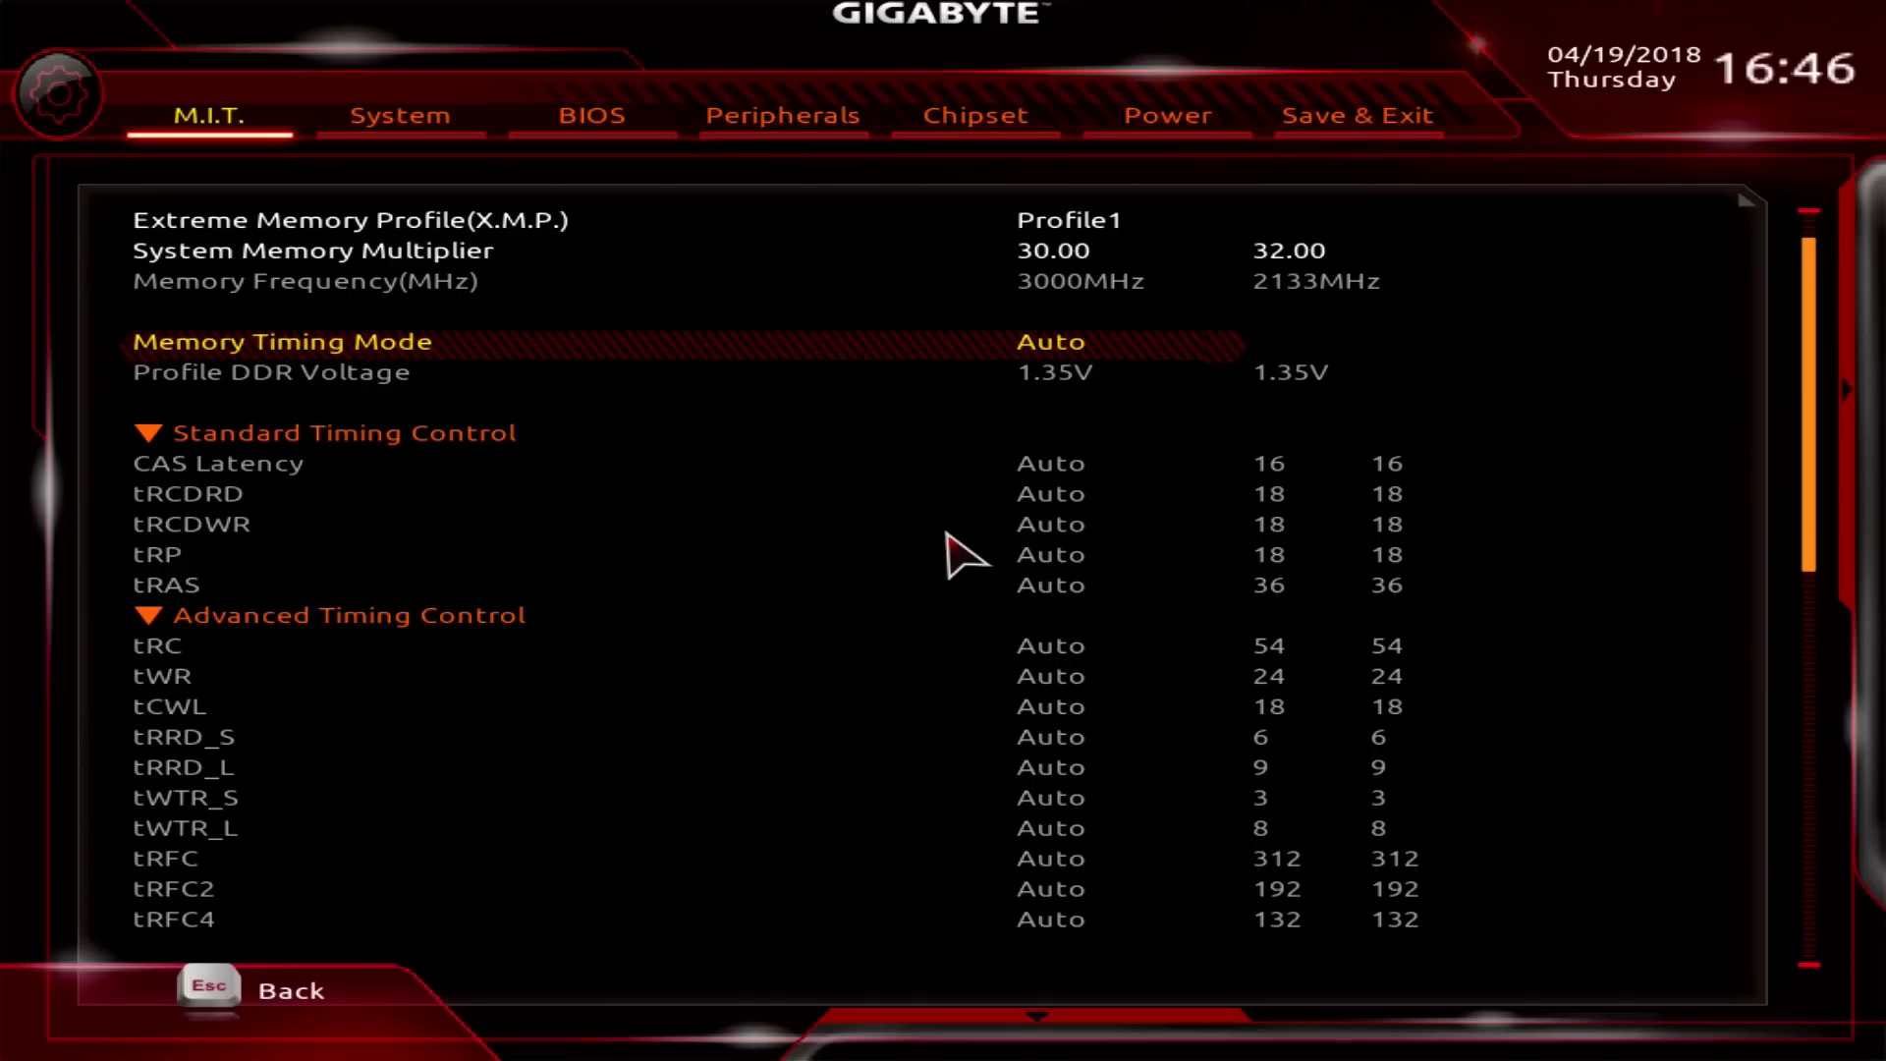
pyautogui.press('Return')
pyautogui.press('Down')
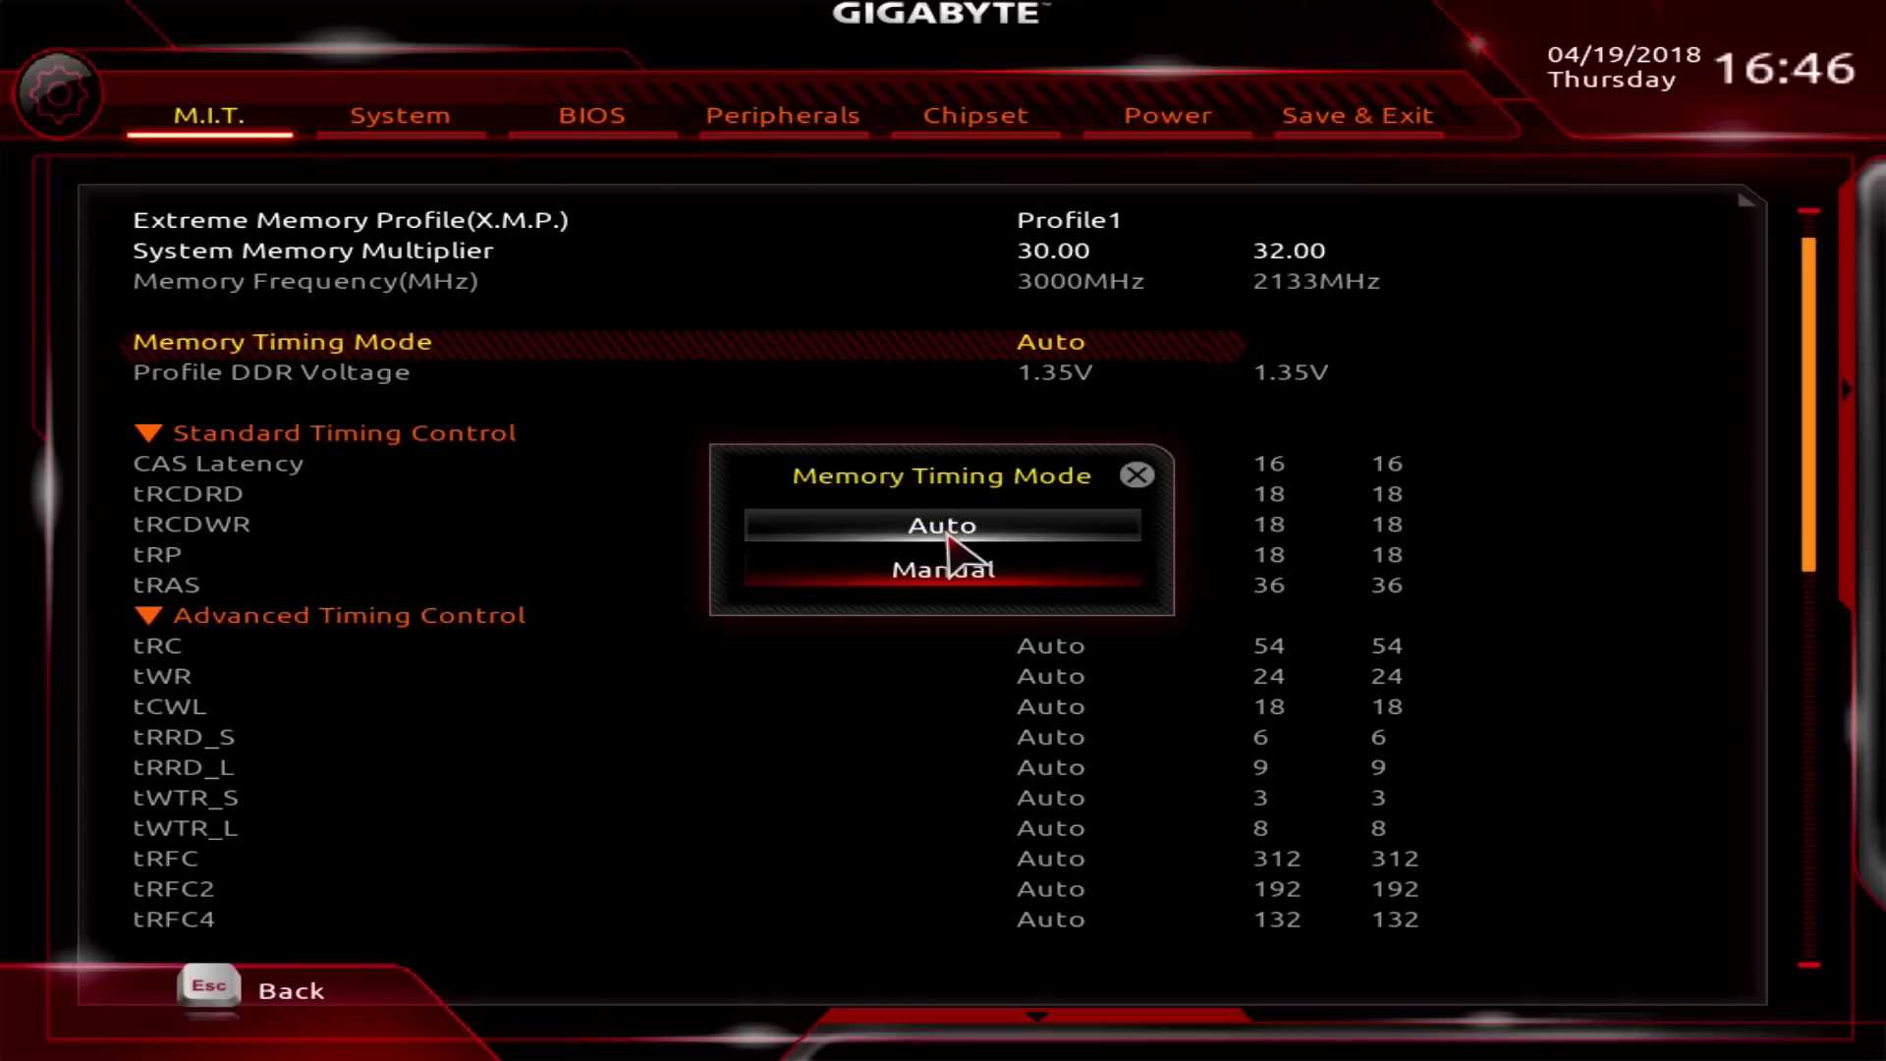
pyautogui.press('Return')
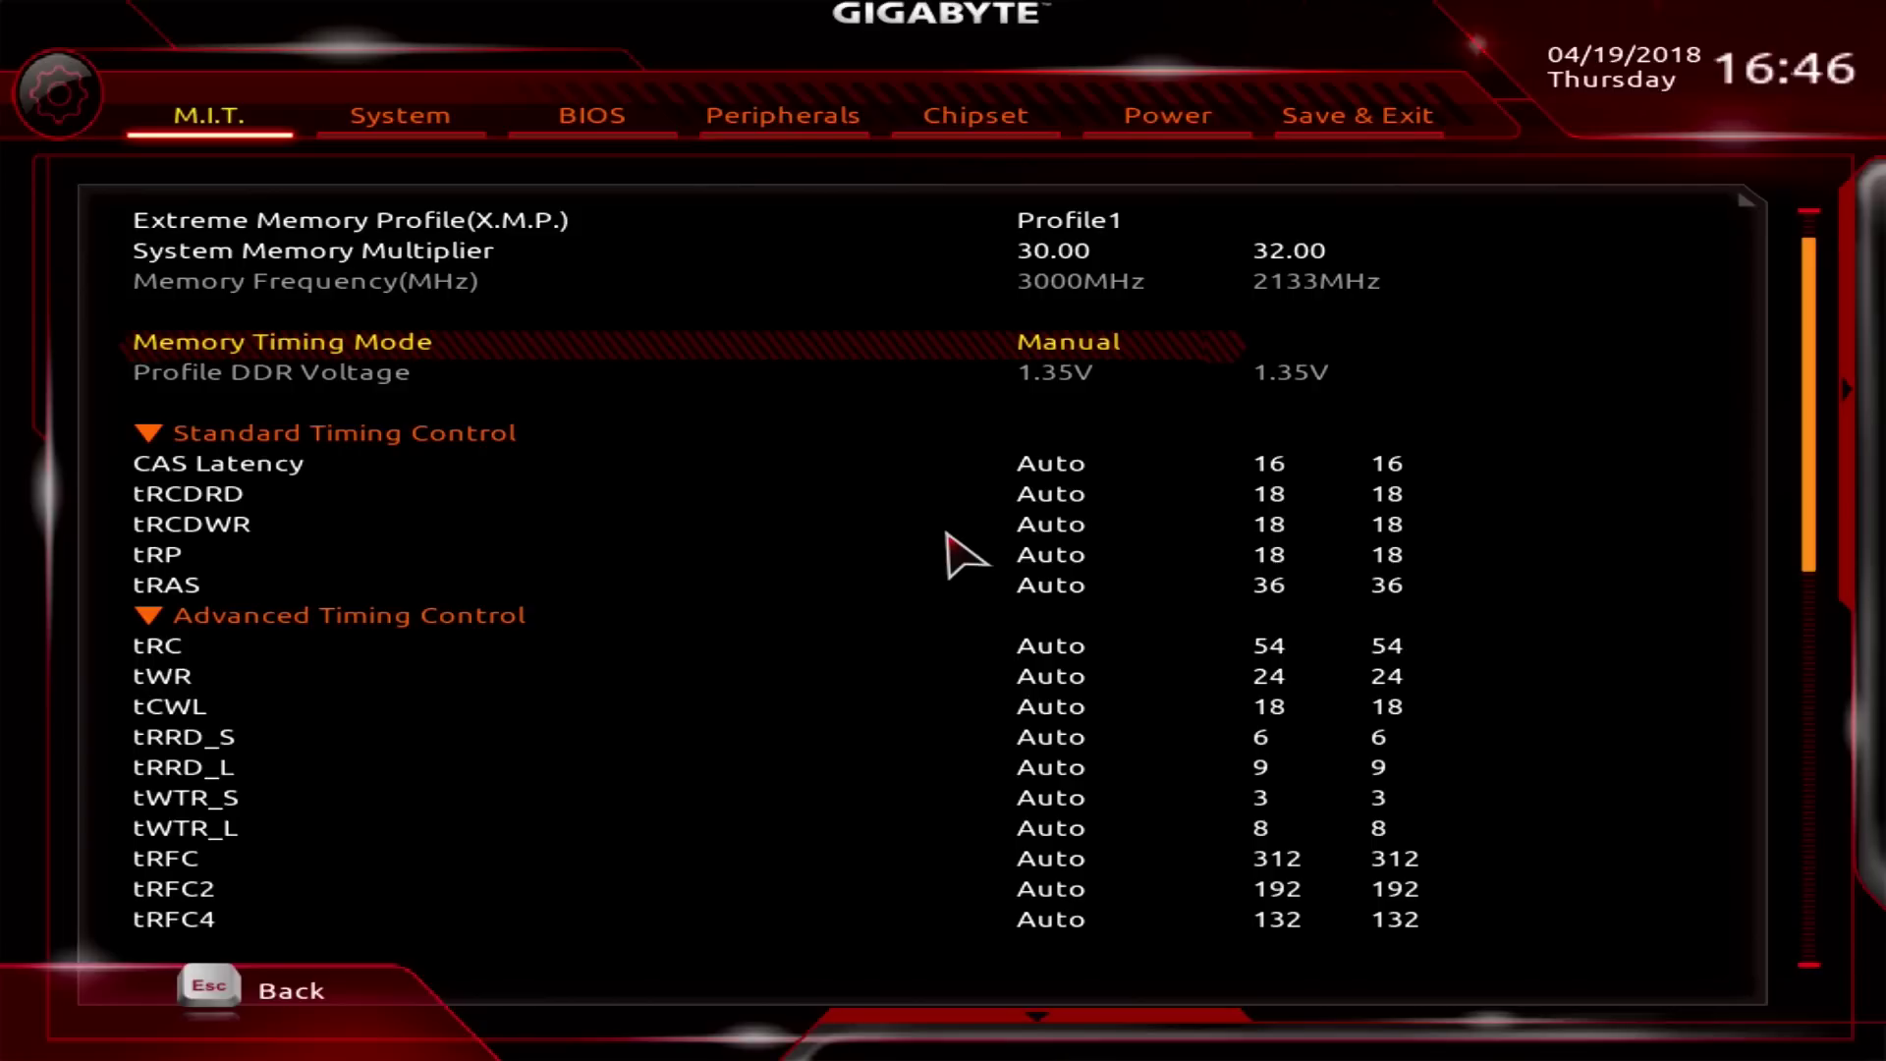
# Set CAS Latency to 14 and tRCDRD, tRCDWR and tRP to 15
pyautogui.press('Down')
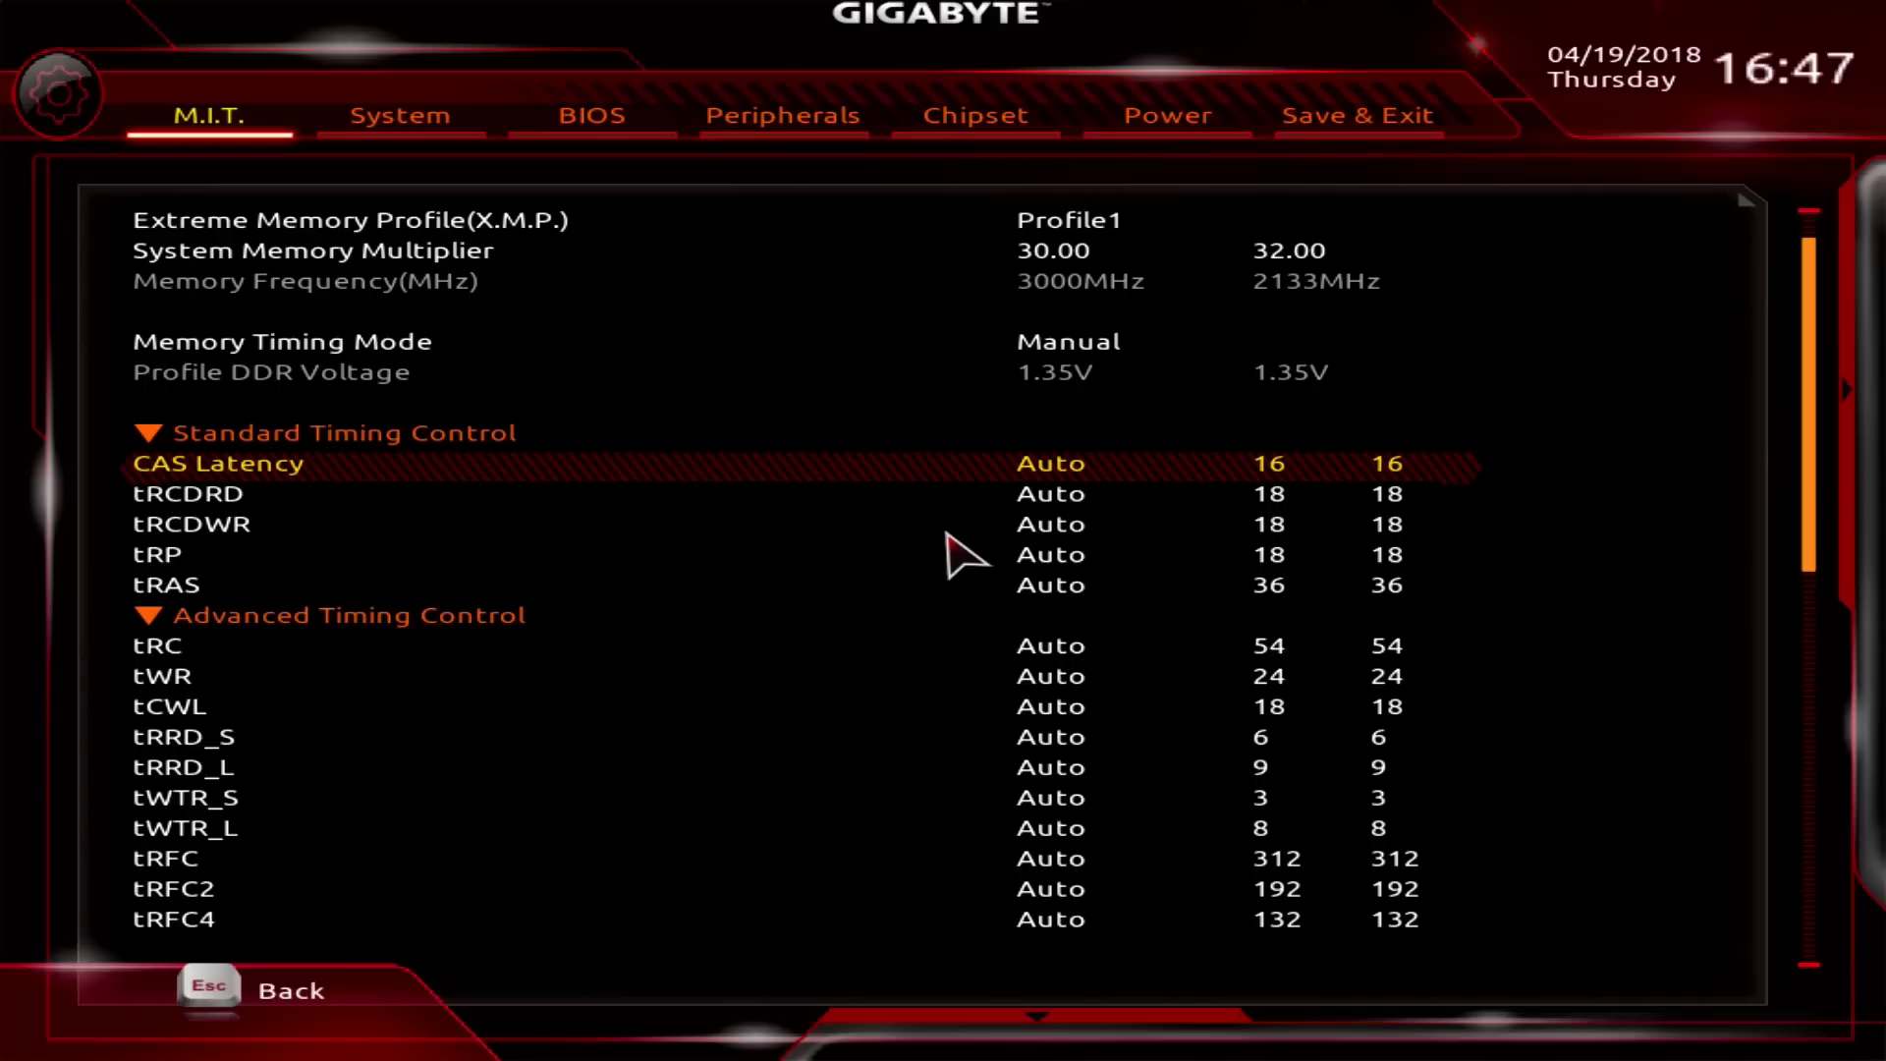
pyautogui.write('14')
pyautogui.press('Down')
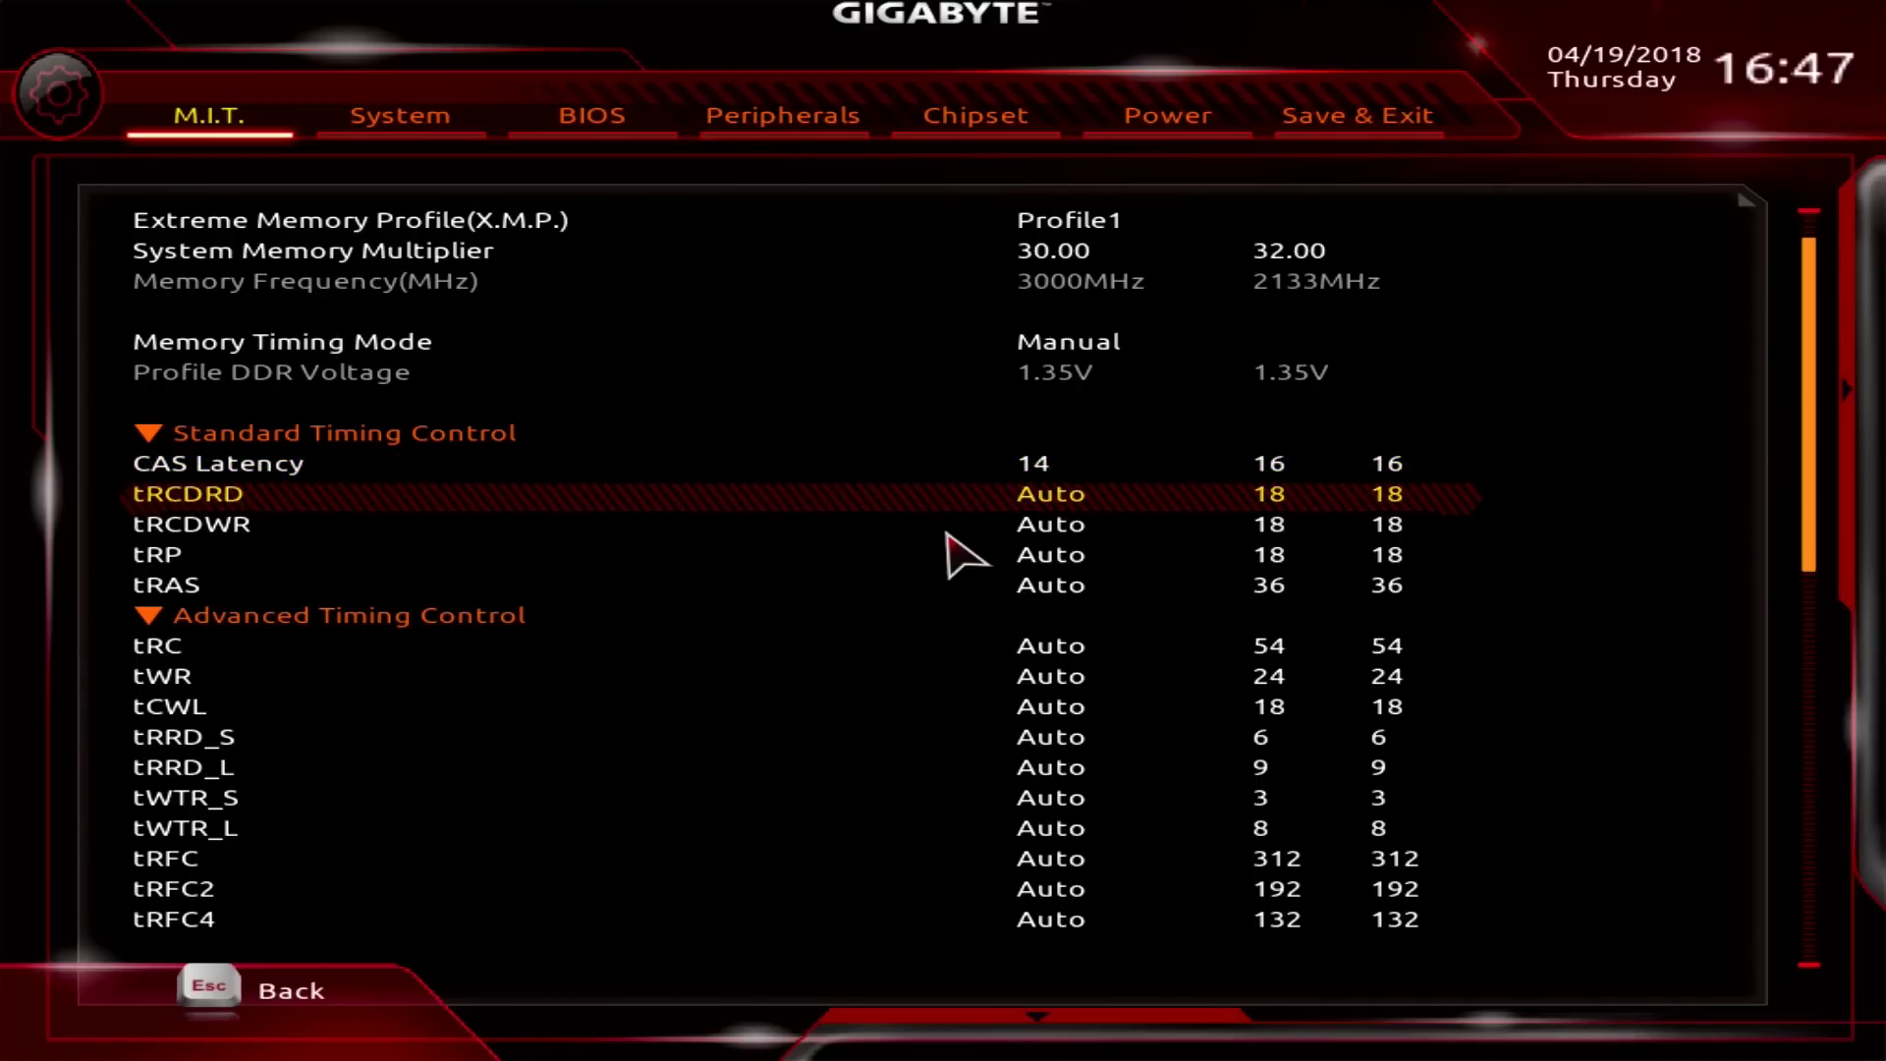
pyautogui.write('15')
pyautogui.press('Down')
pyautogui.write('15')
pyautogui.press('Down')
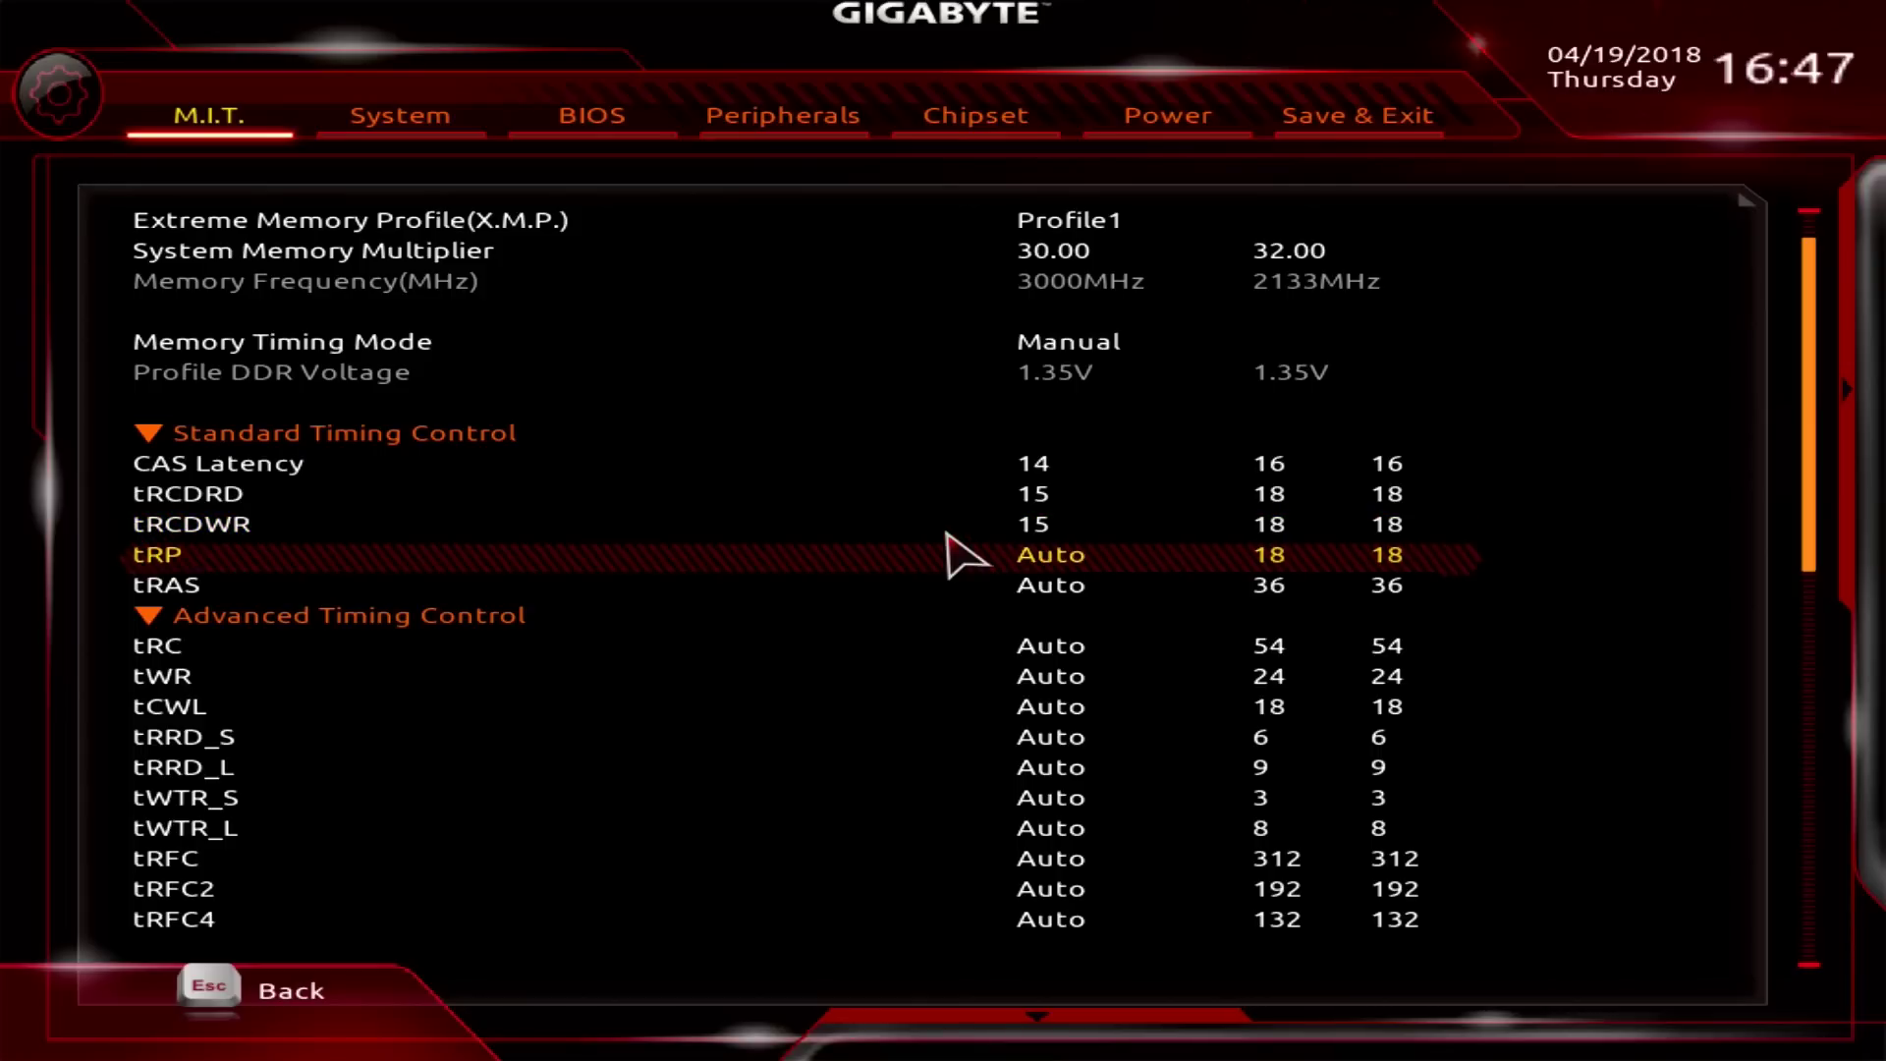
pyautogui.write('15')
pyautogui.press('Down')
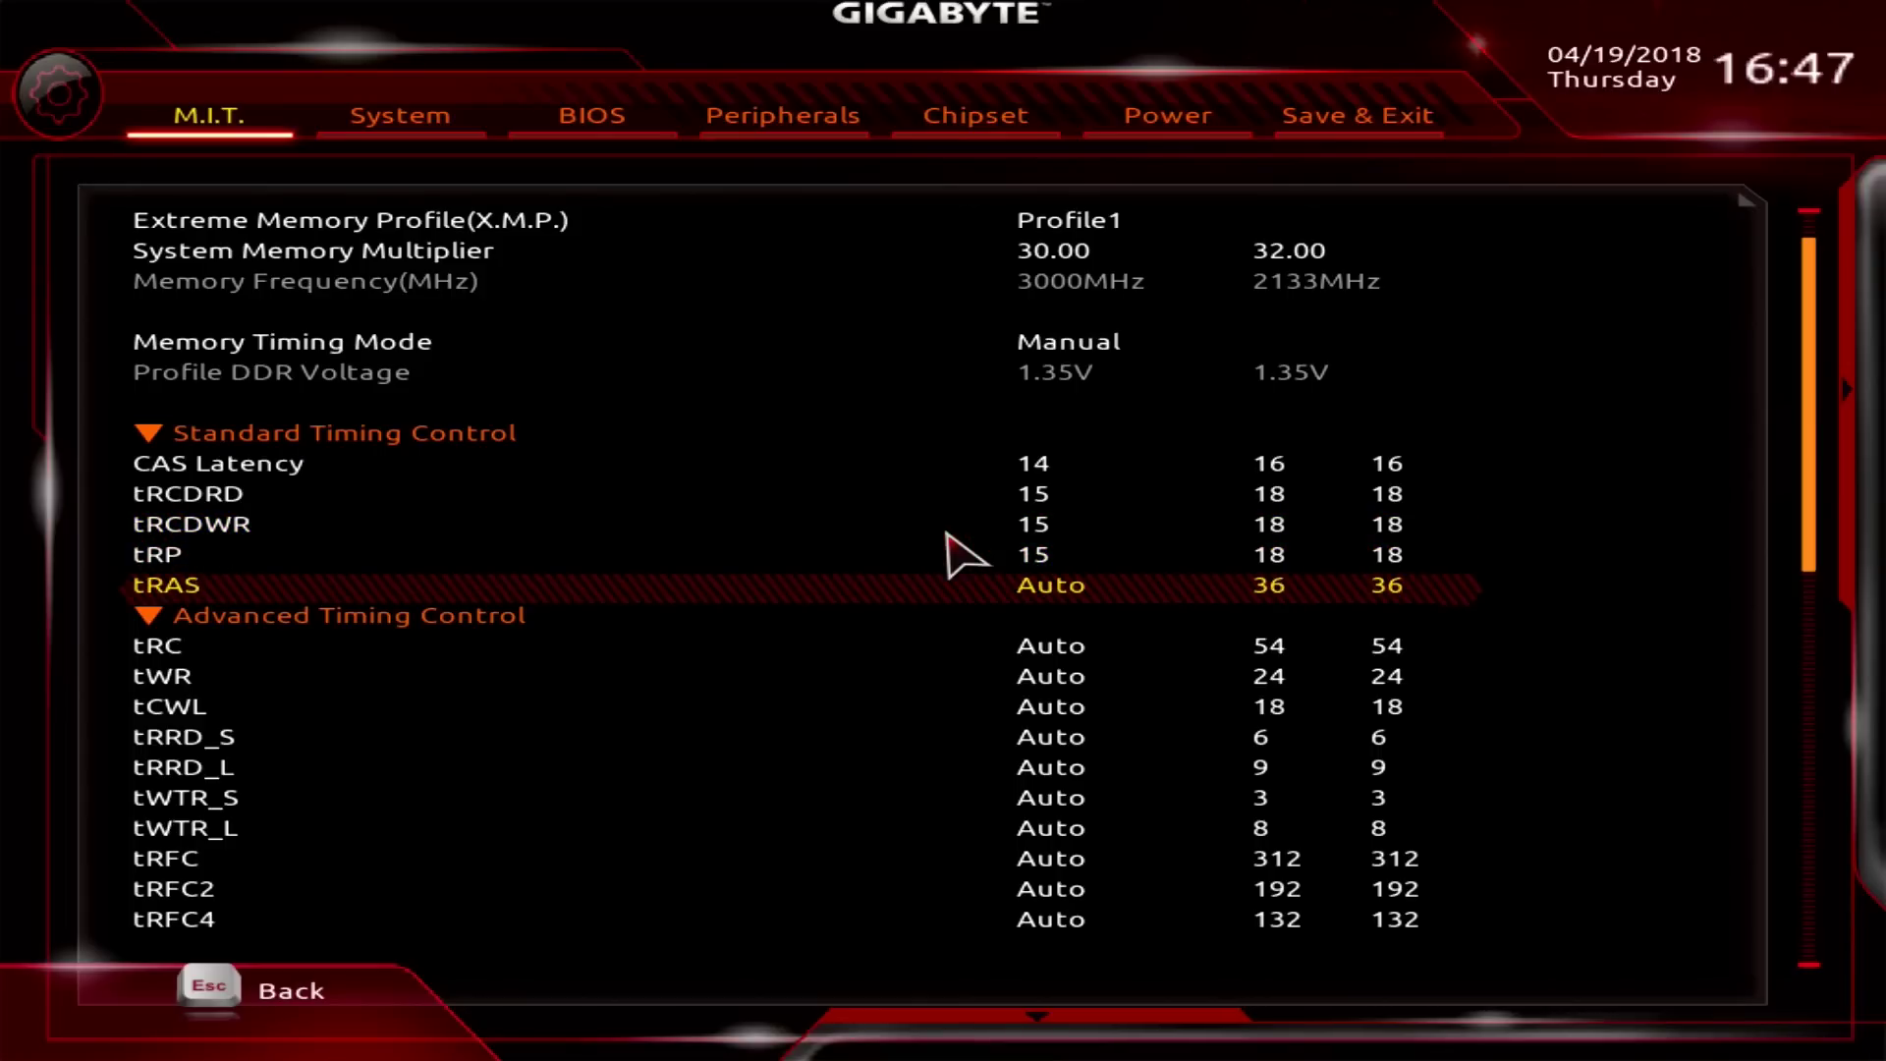
# Set Command Rate (tCMD) to 1T
pyautogui.press('Down')
pyautogui.press('Down')
pyautogui.press('Down')
pyautogui.press('Down')
pyautogui.press('Down')
pyautogui.press('Down')
pyautogui.press('Down')
pyautogui.press('Down')
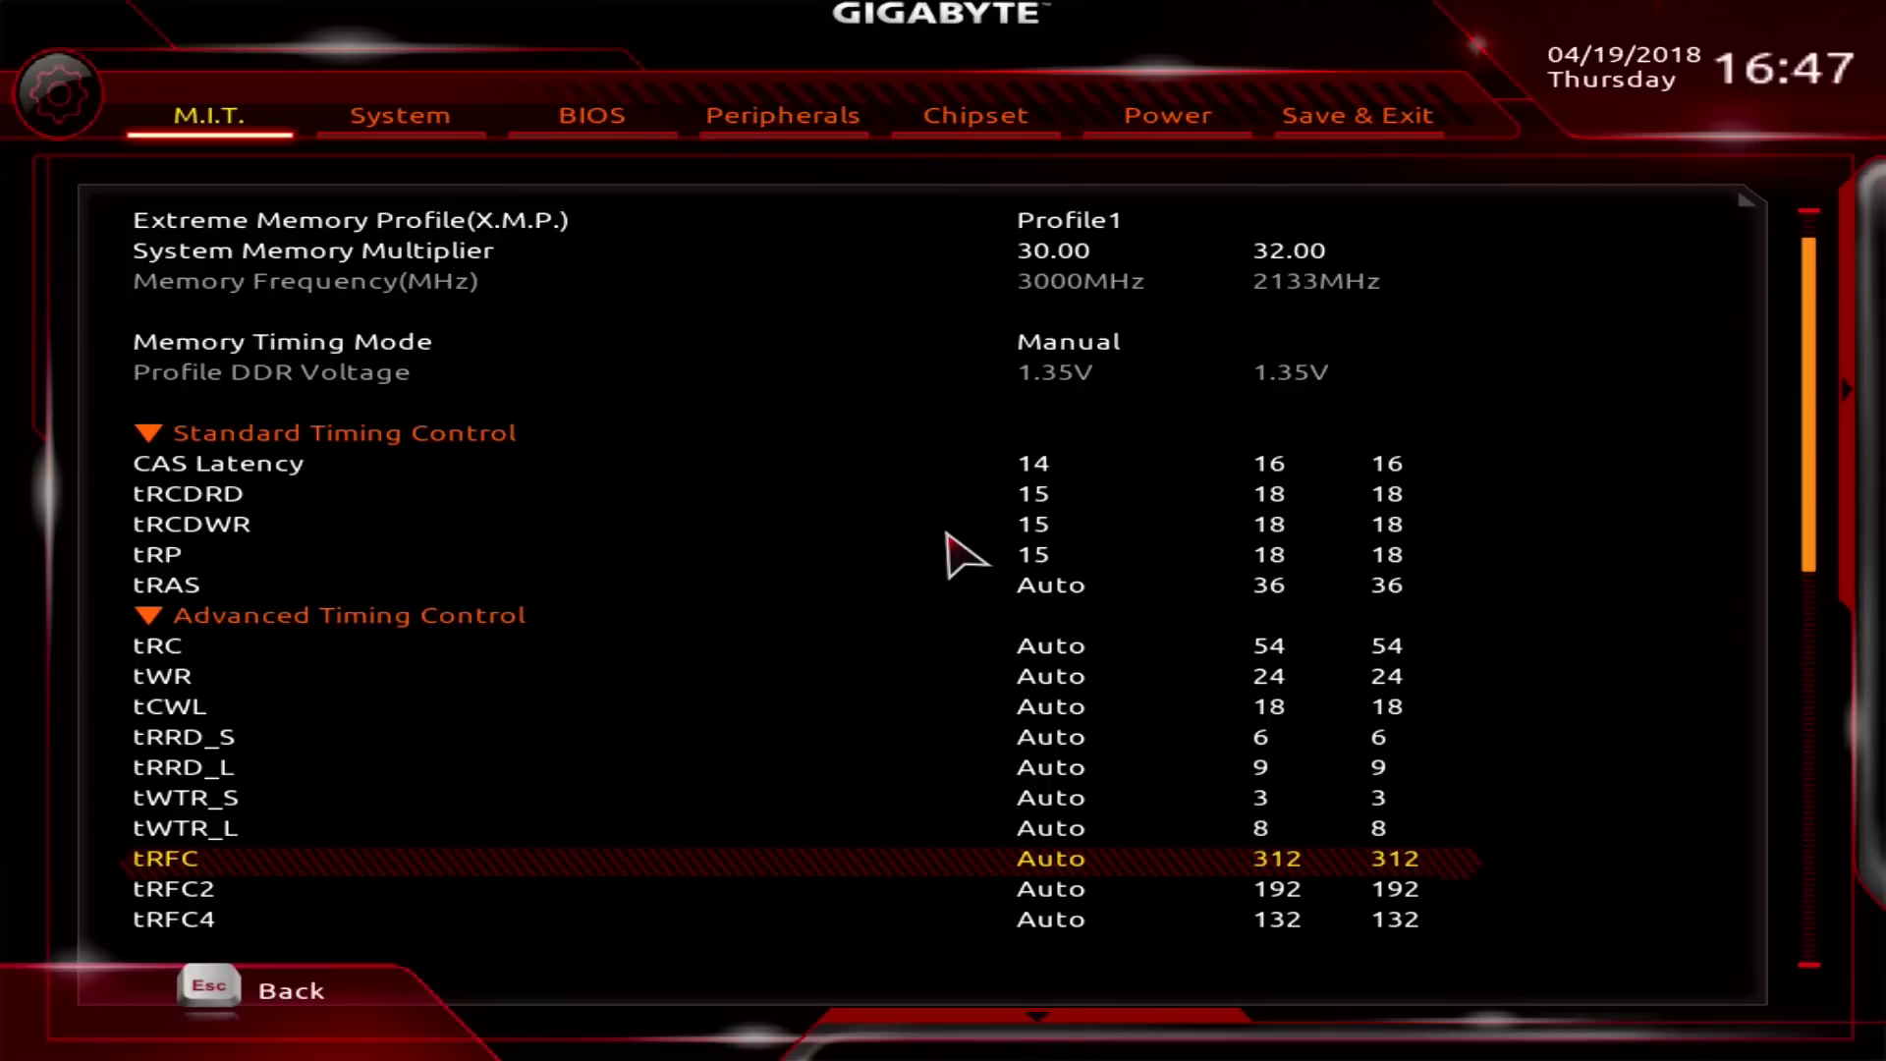
pyautogui.press('Down')
pyautogui.press('Down')
pyautogui.press('Down')
pyautogui.press('Down')
pyautogui.press('Down')
pyautogui.press('Down')
pyautogui.press('Down')
pyautogui.press('Down')
pyautogui.press('Down')
pyautogui.press('Down')
pyautogui.press('Down')
pyautogui.press('Down')
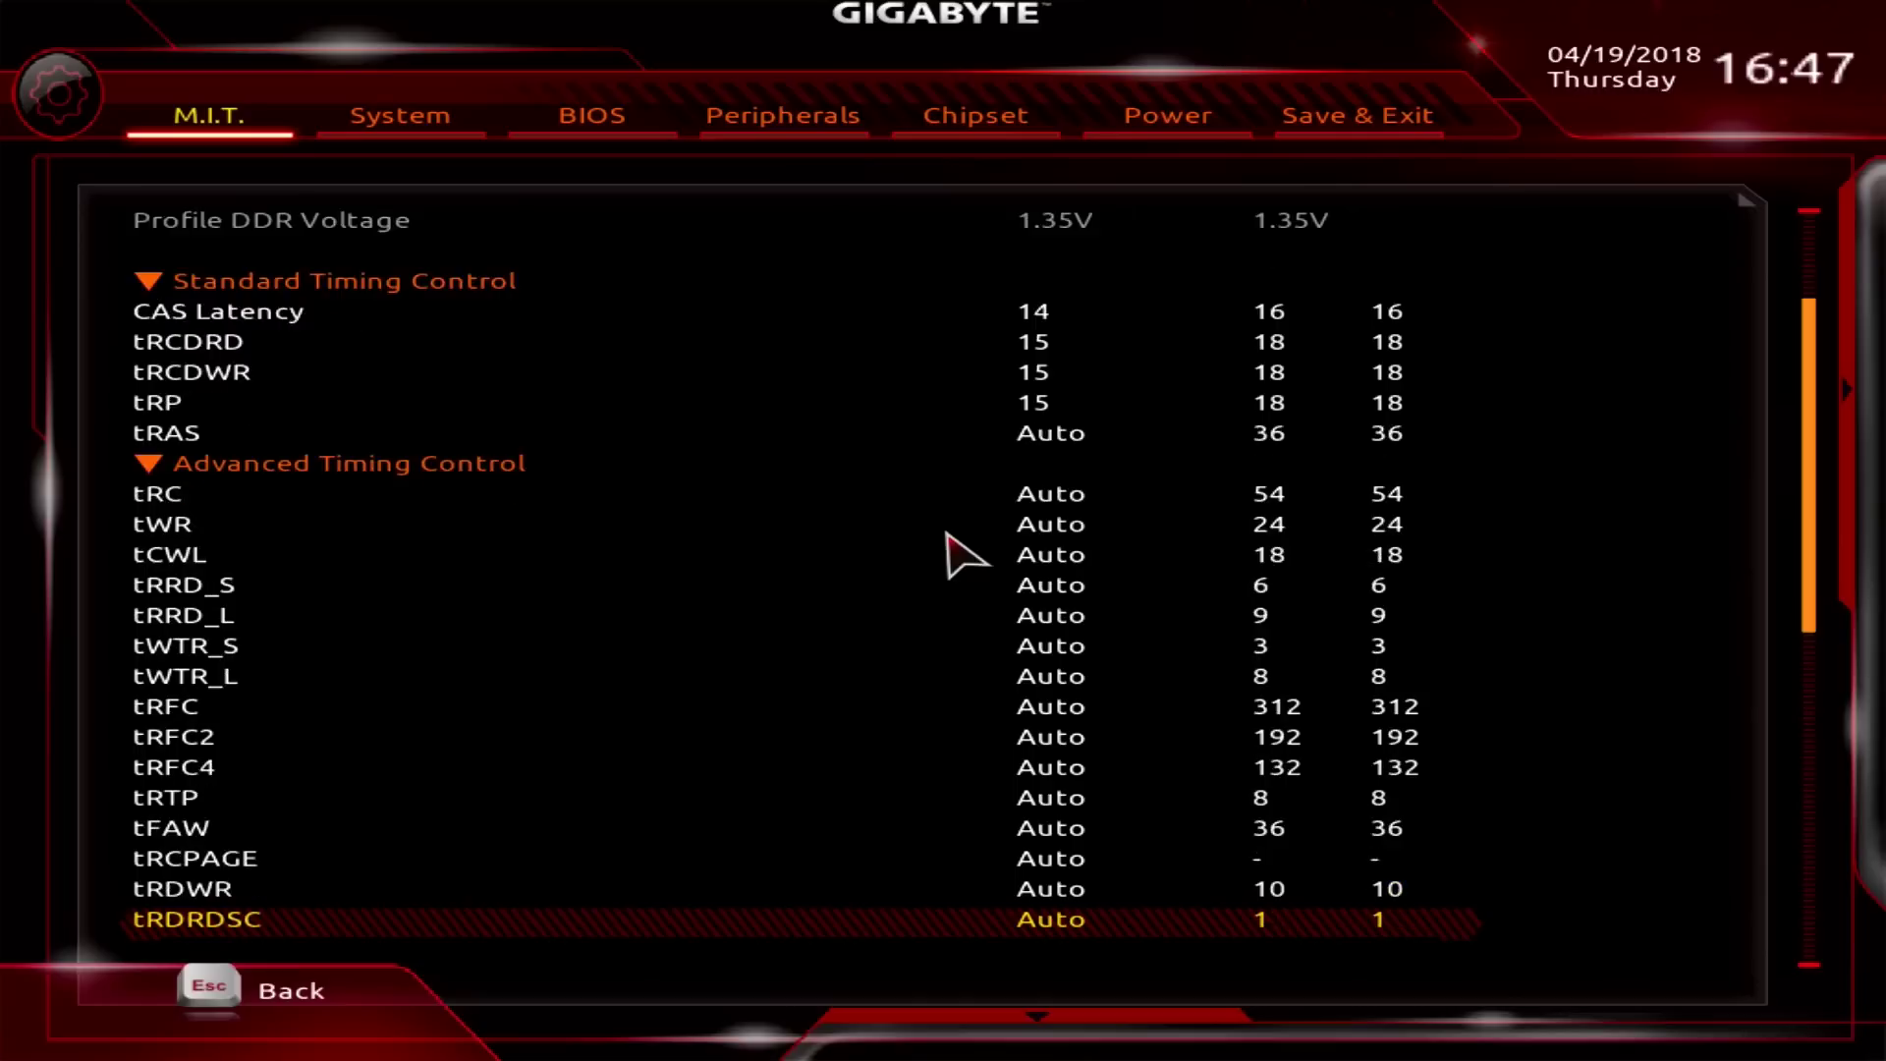
pyautogui.press('Down')
pyautogui.press('Down')
pyautogui.press('Down')
pyautogui.press('Down')
pyautogui.press('Down')
pyautogui.press('Down')
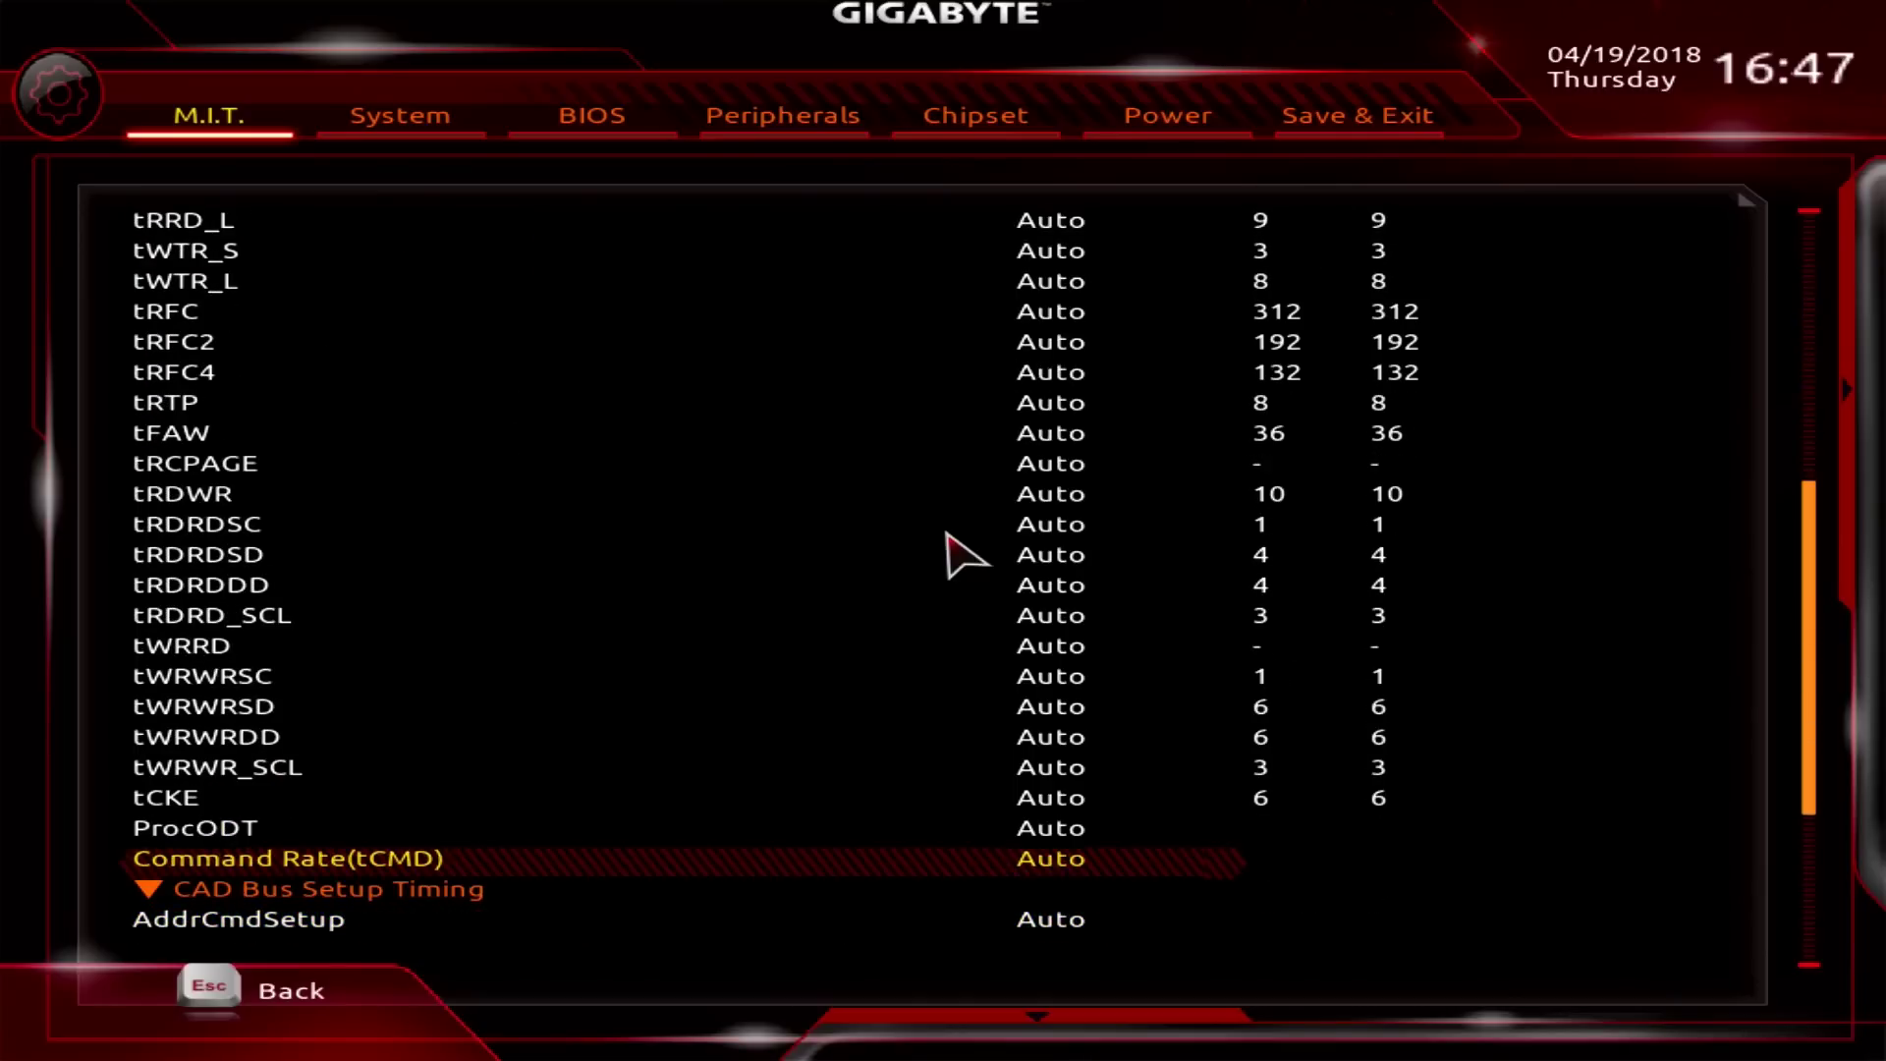
pyautogui.press('+')
# Review the CPU Vcore value in Advanced Voltage Settings
pyautogui.press('Escape')
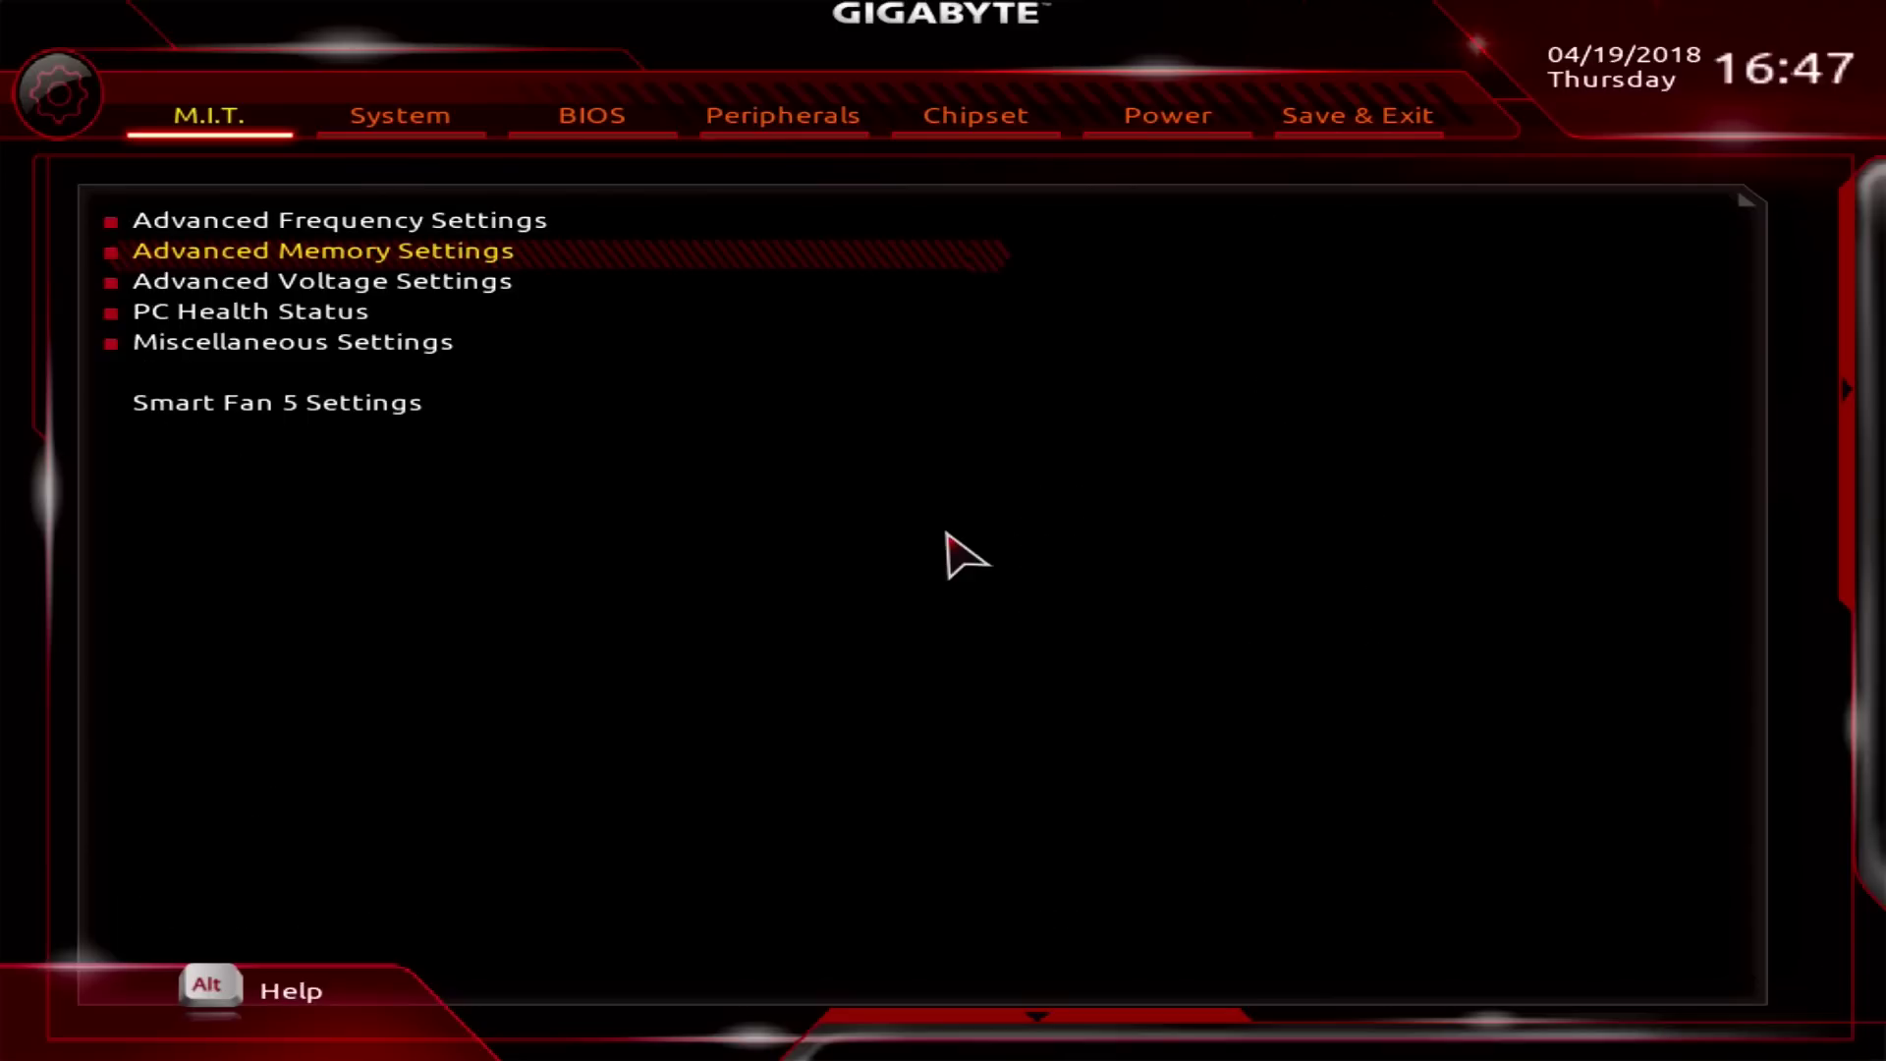
pyautogui.press('Down')
pyautogui.press('Return')
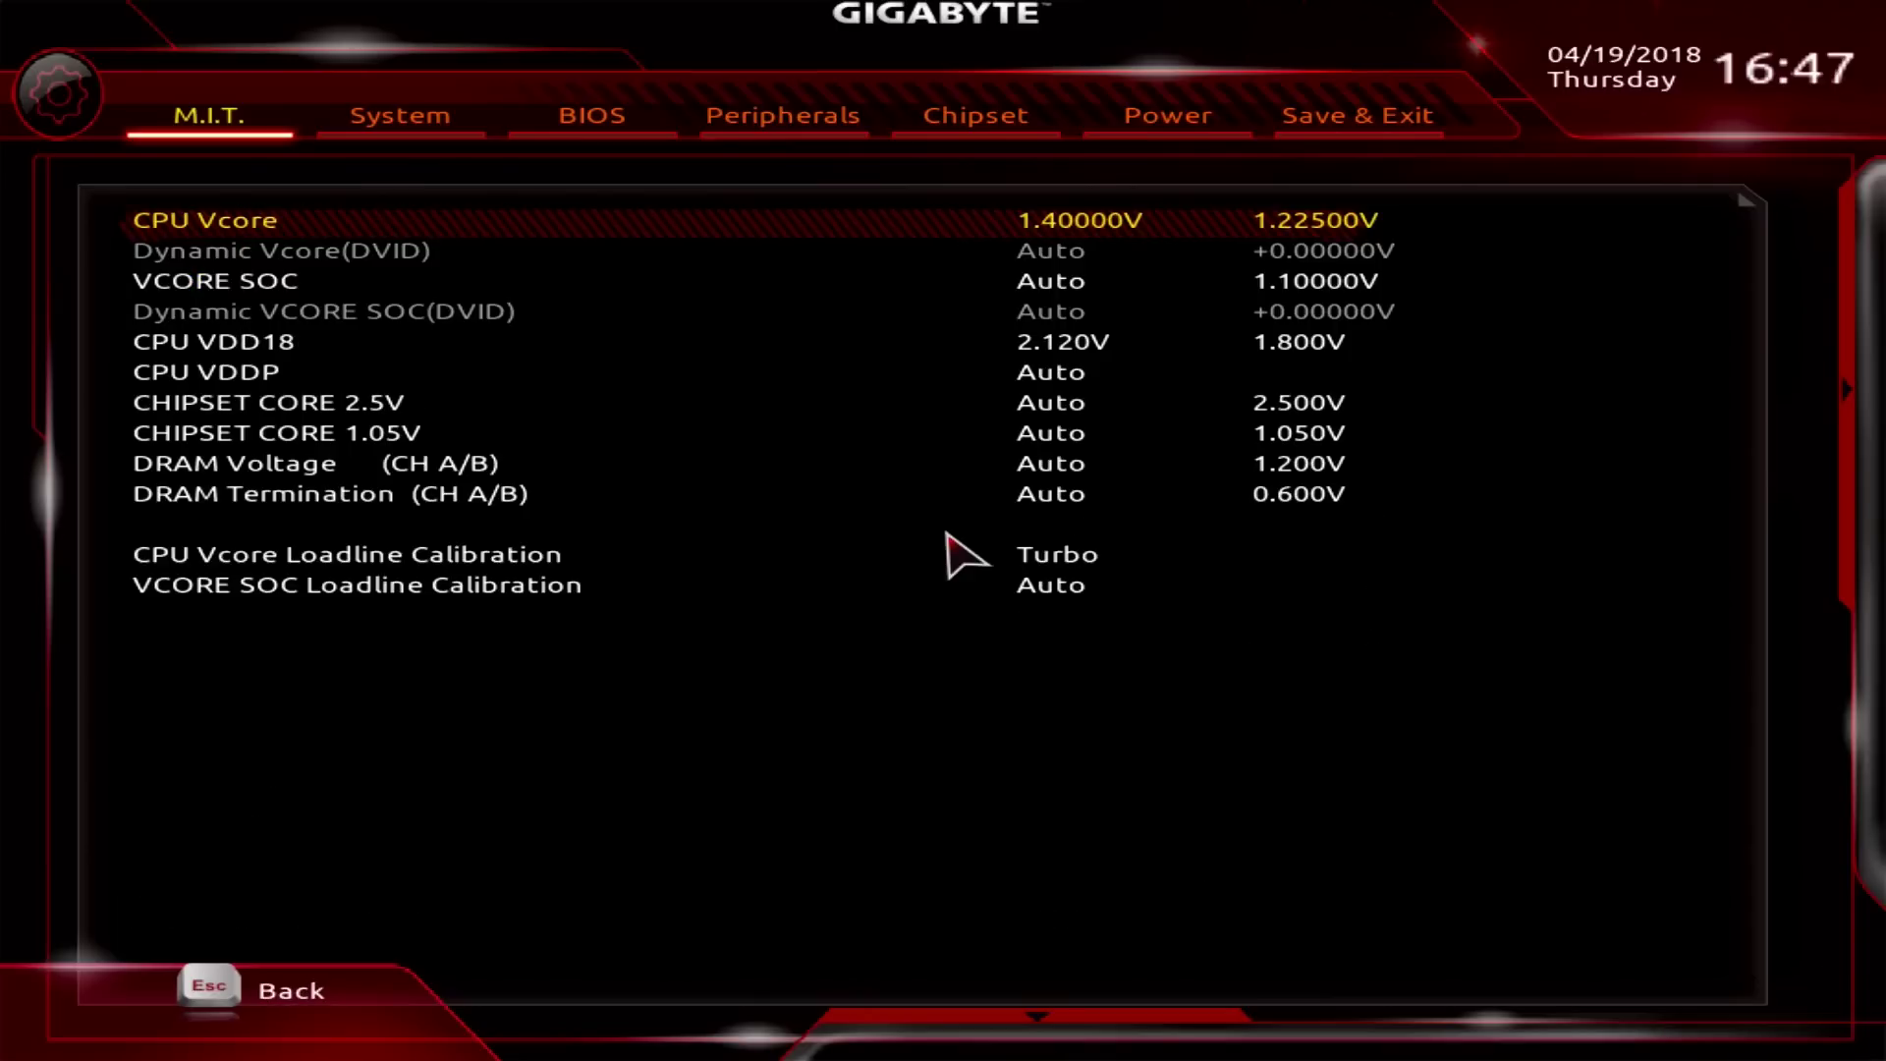
pyautogui.press('Escape')
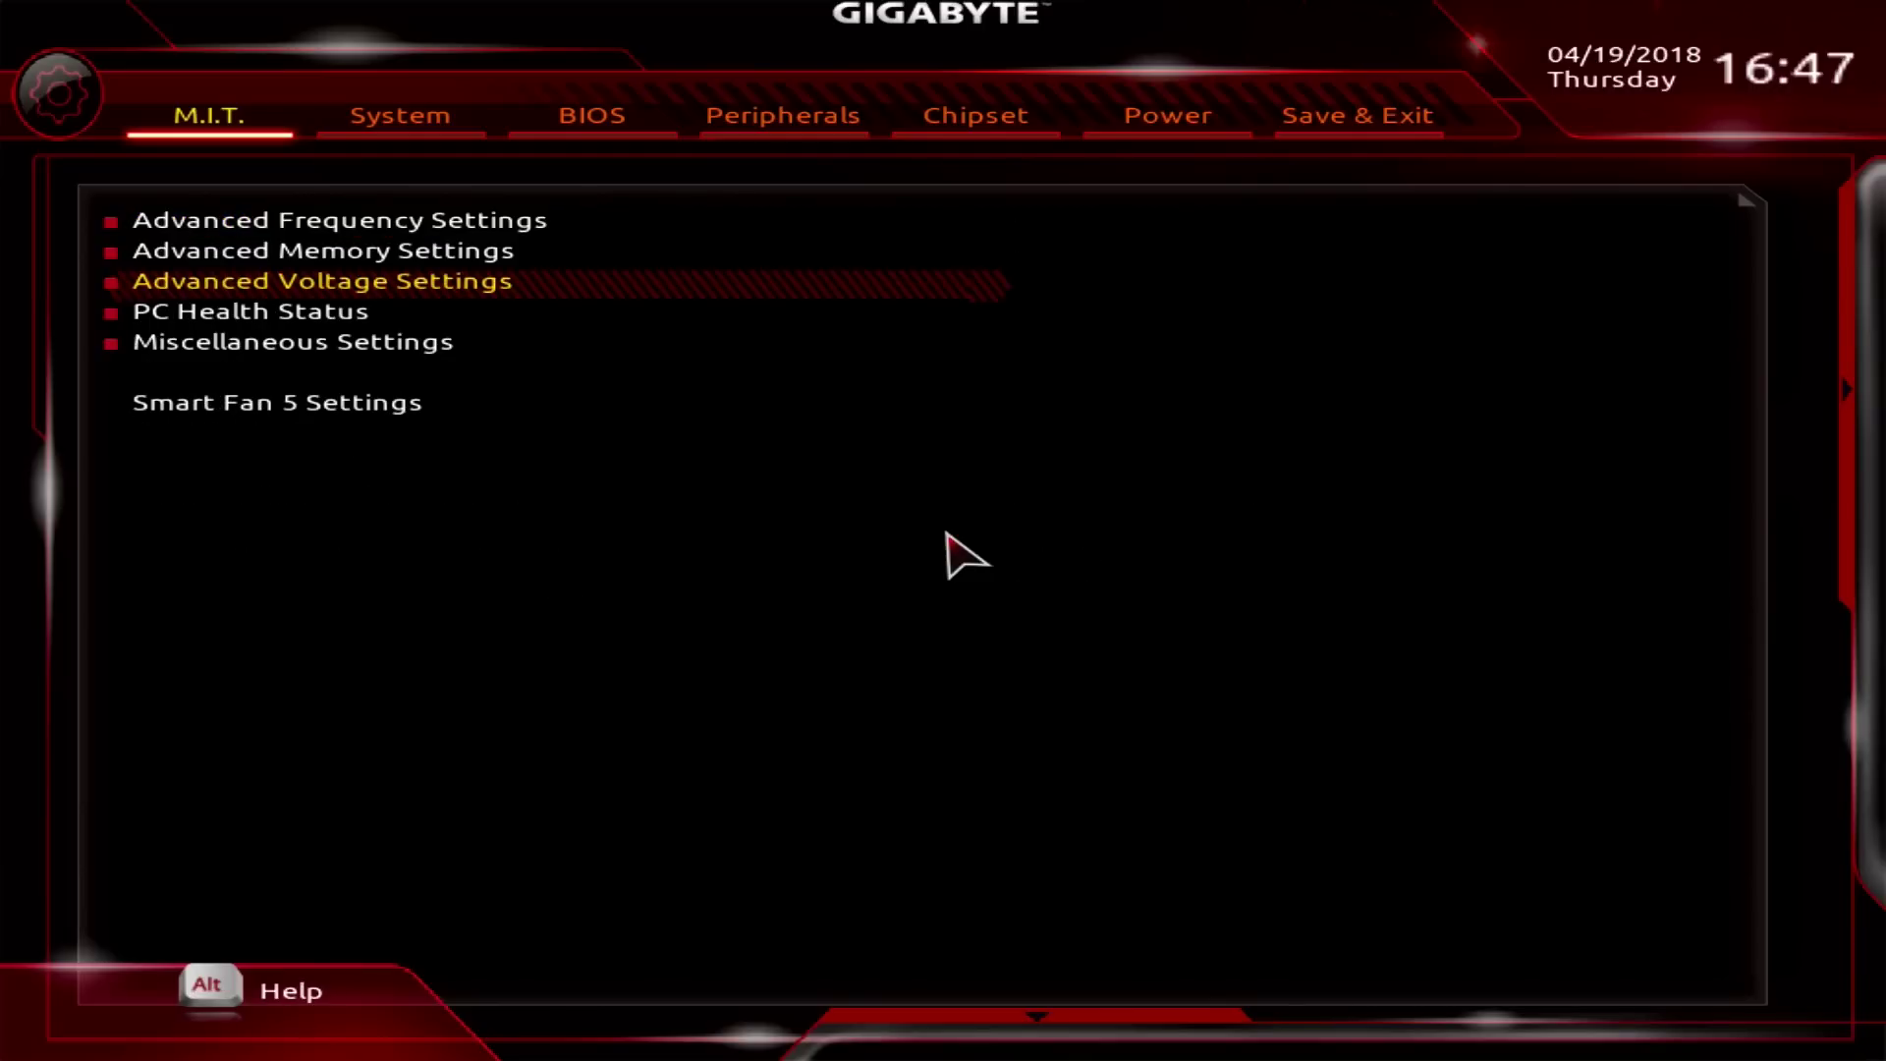
pyautogui.press('Return')
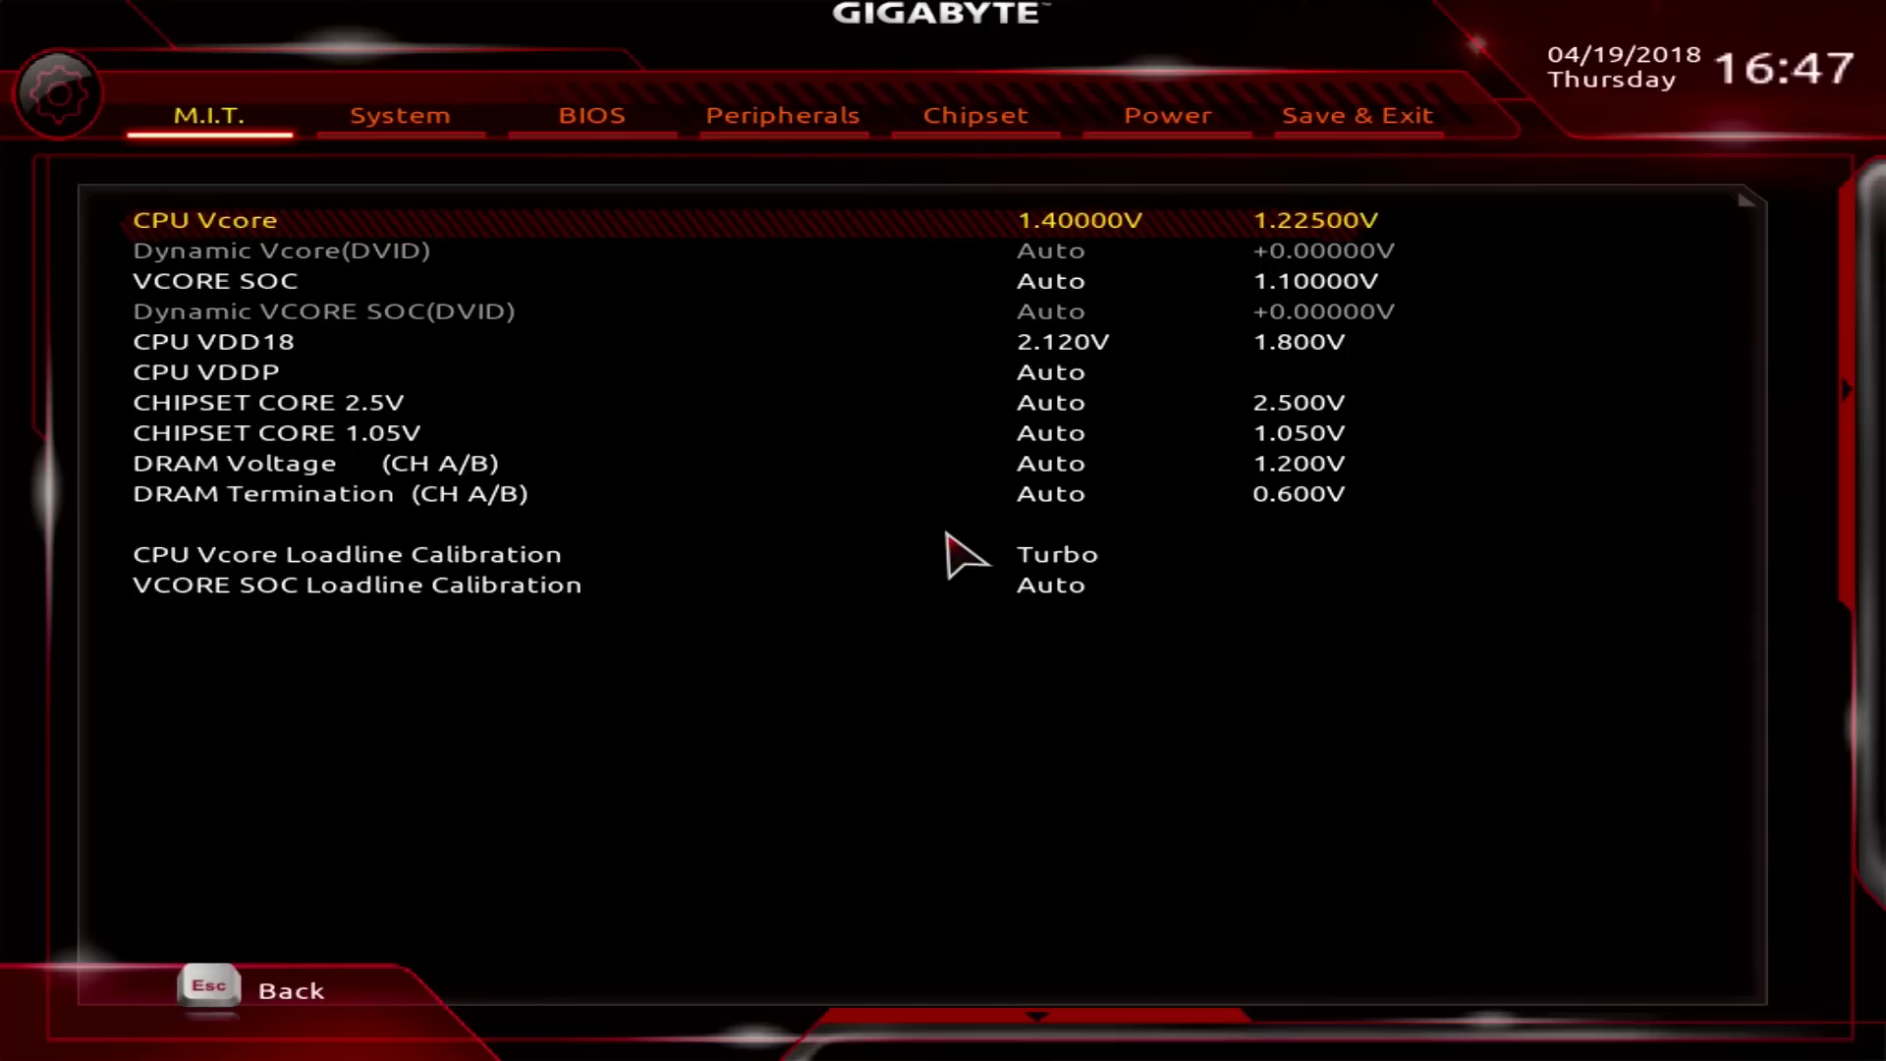
pyautogui.press('Escape')
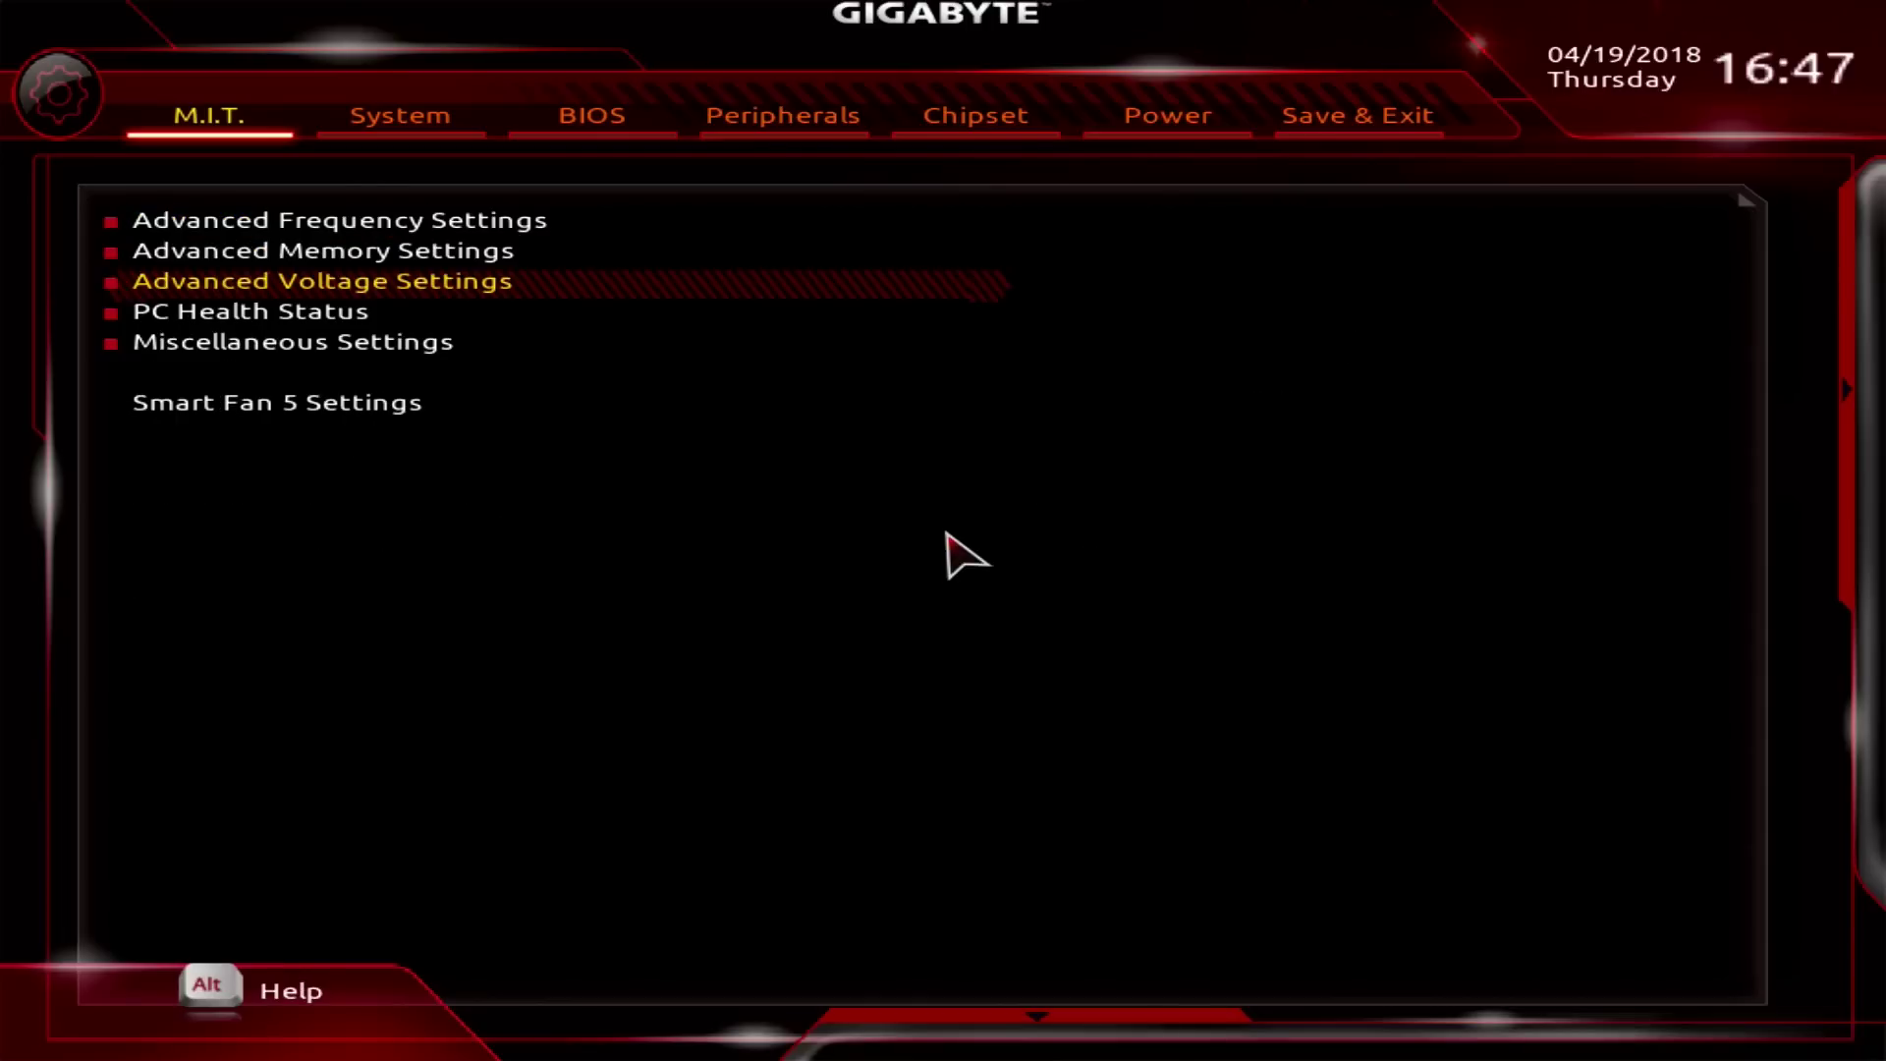
# Review memory settings and the CPU ratio, XMP profile and memory multiplier in Advanced Frequency Settings
pyautogui.press('Up')
pyautogui.press('Return')
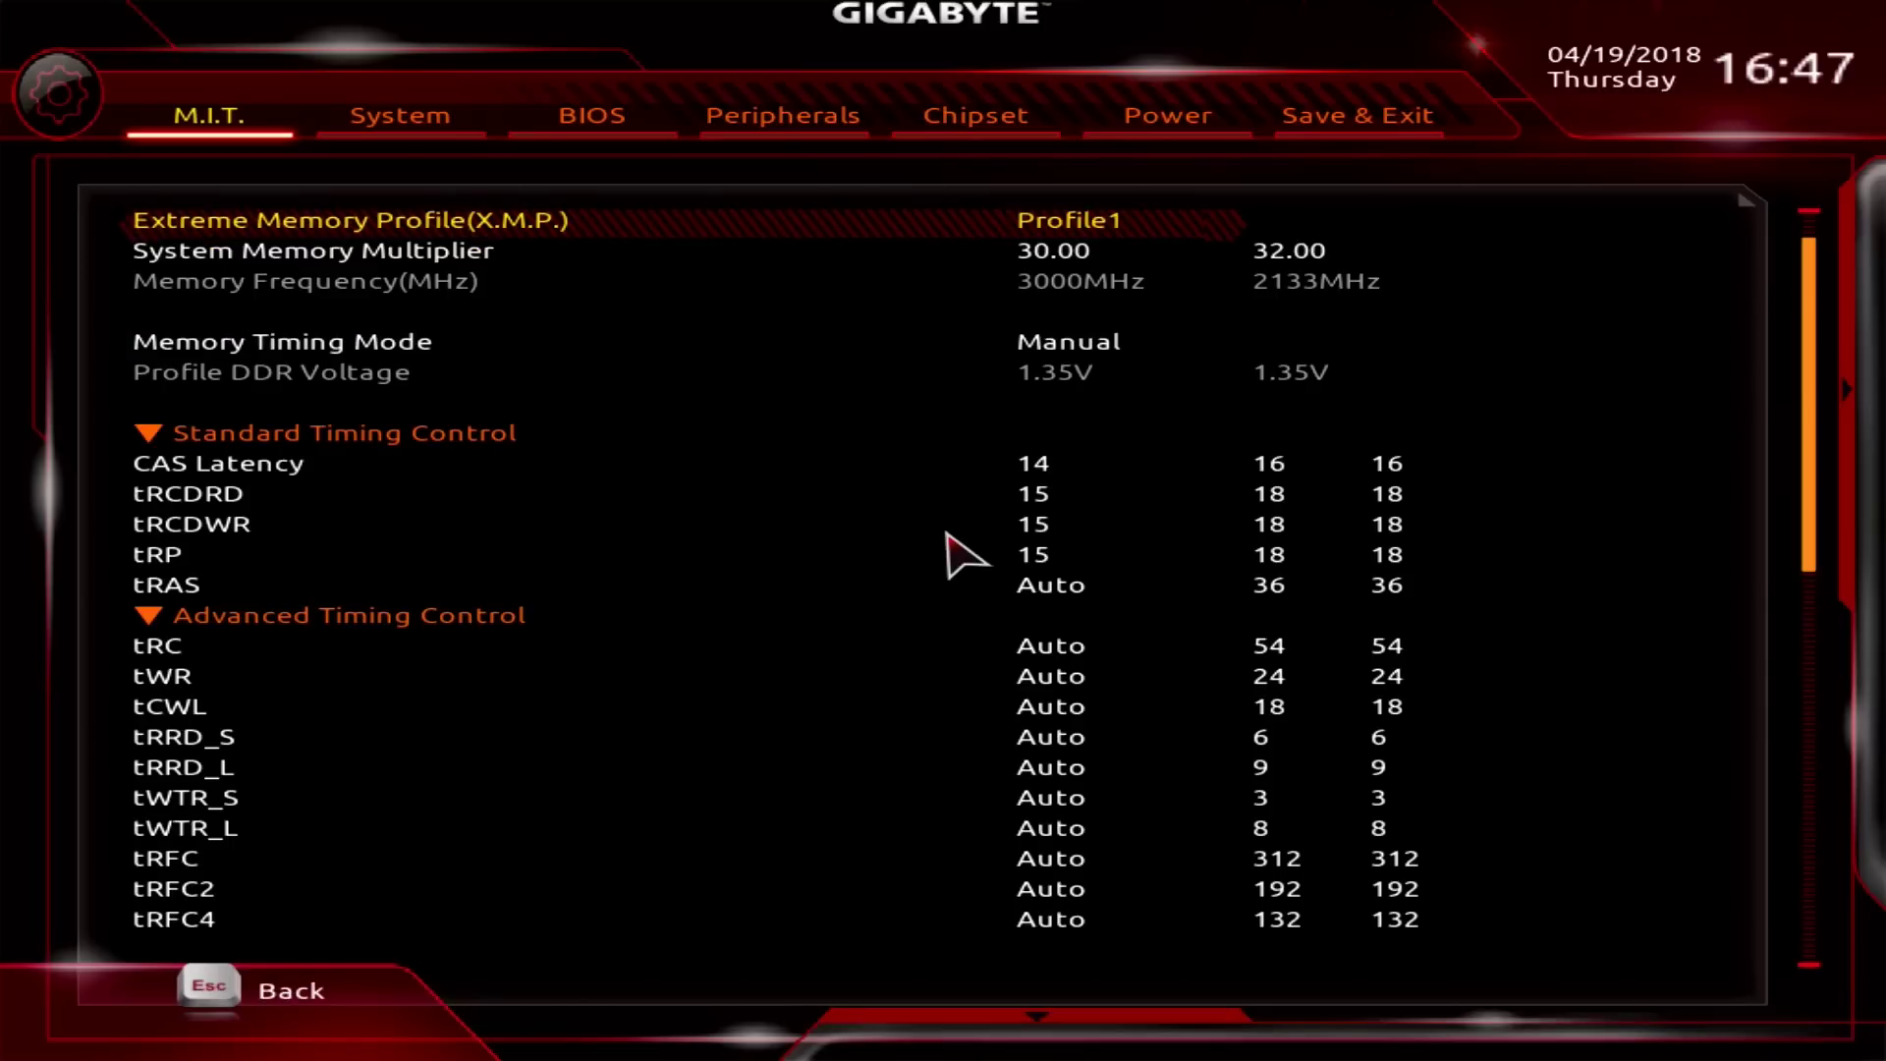
pyautogui.press('Escape')
pyautogui.press('Up')
pyautogui.press('Return')
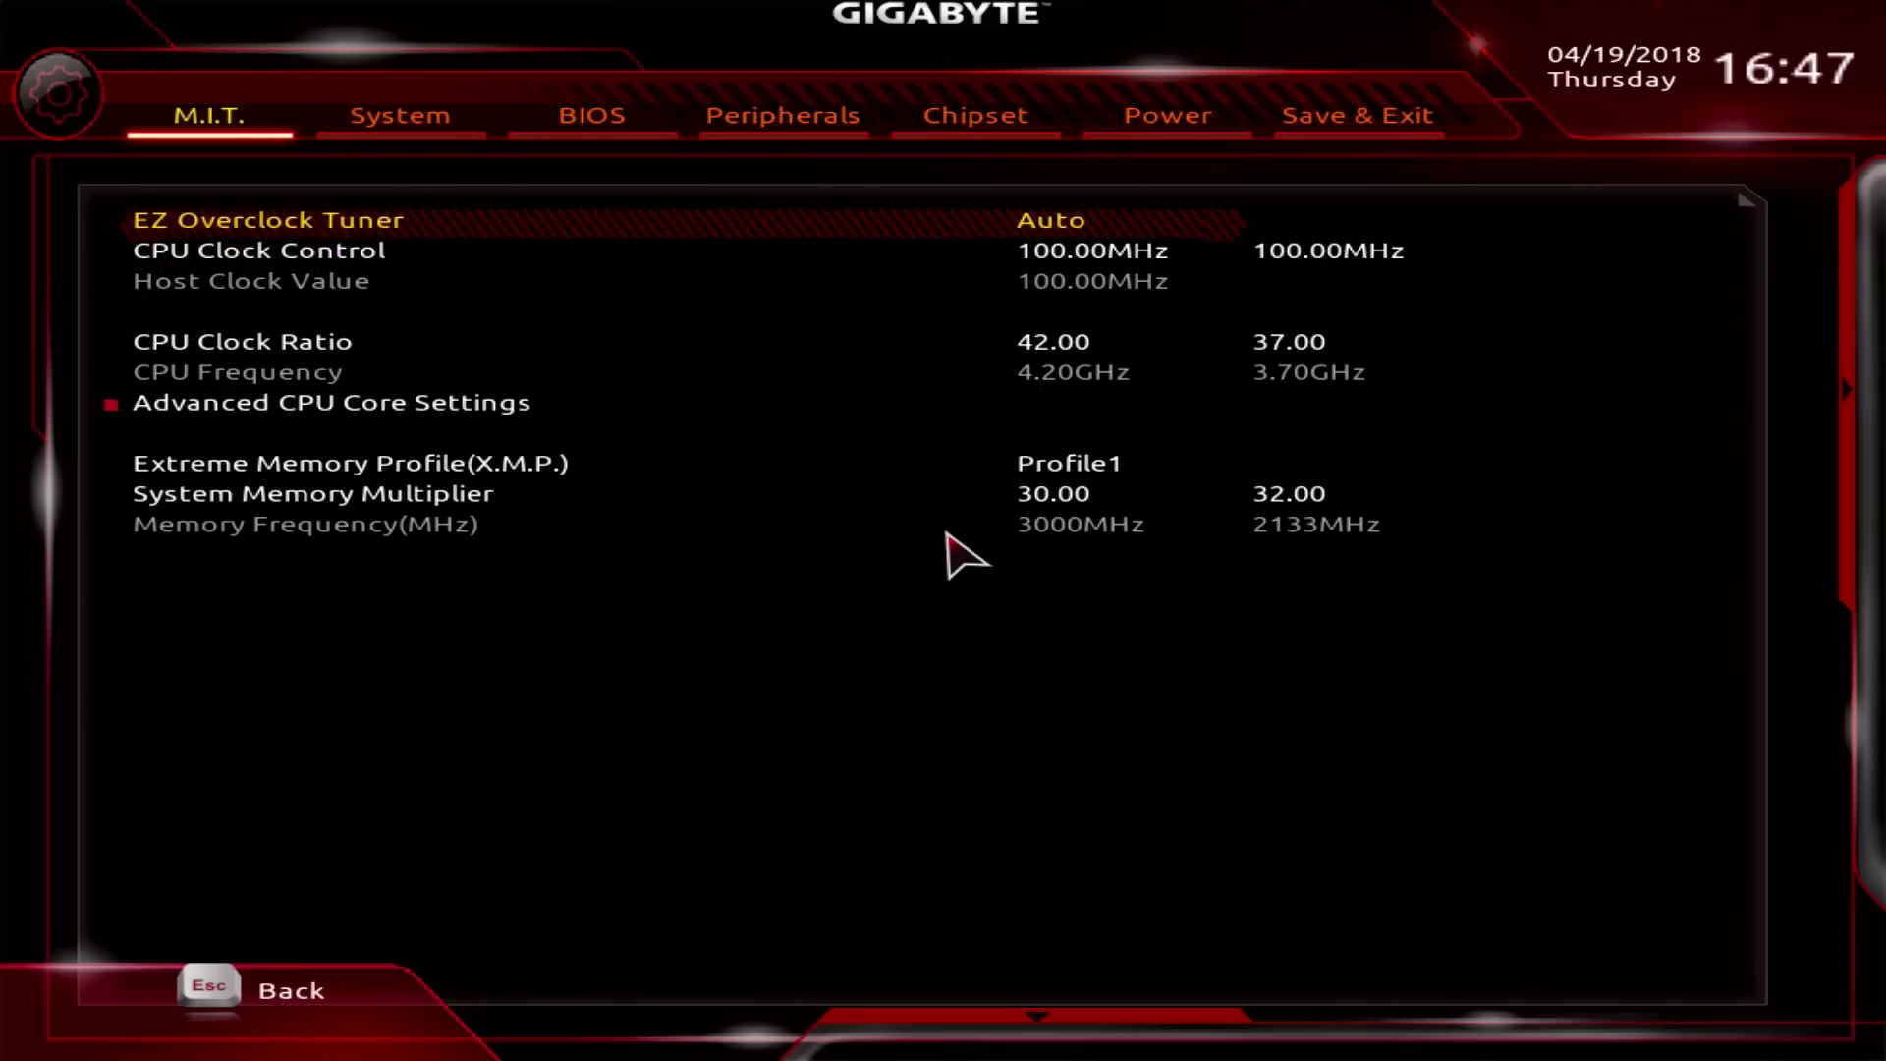
pyautogui.press('Escape')
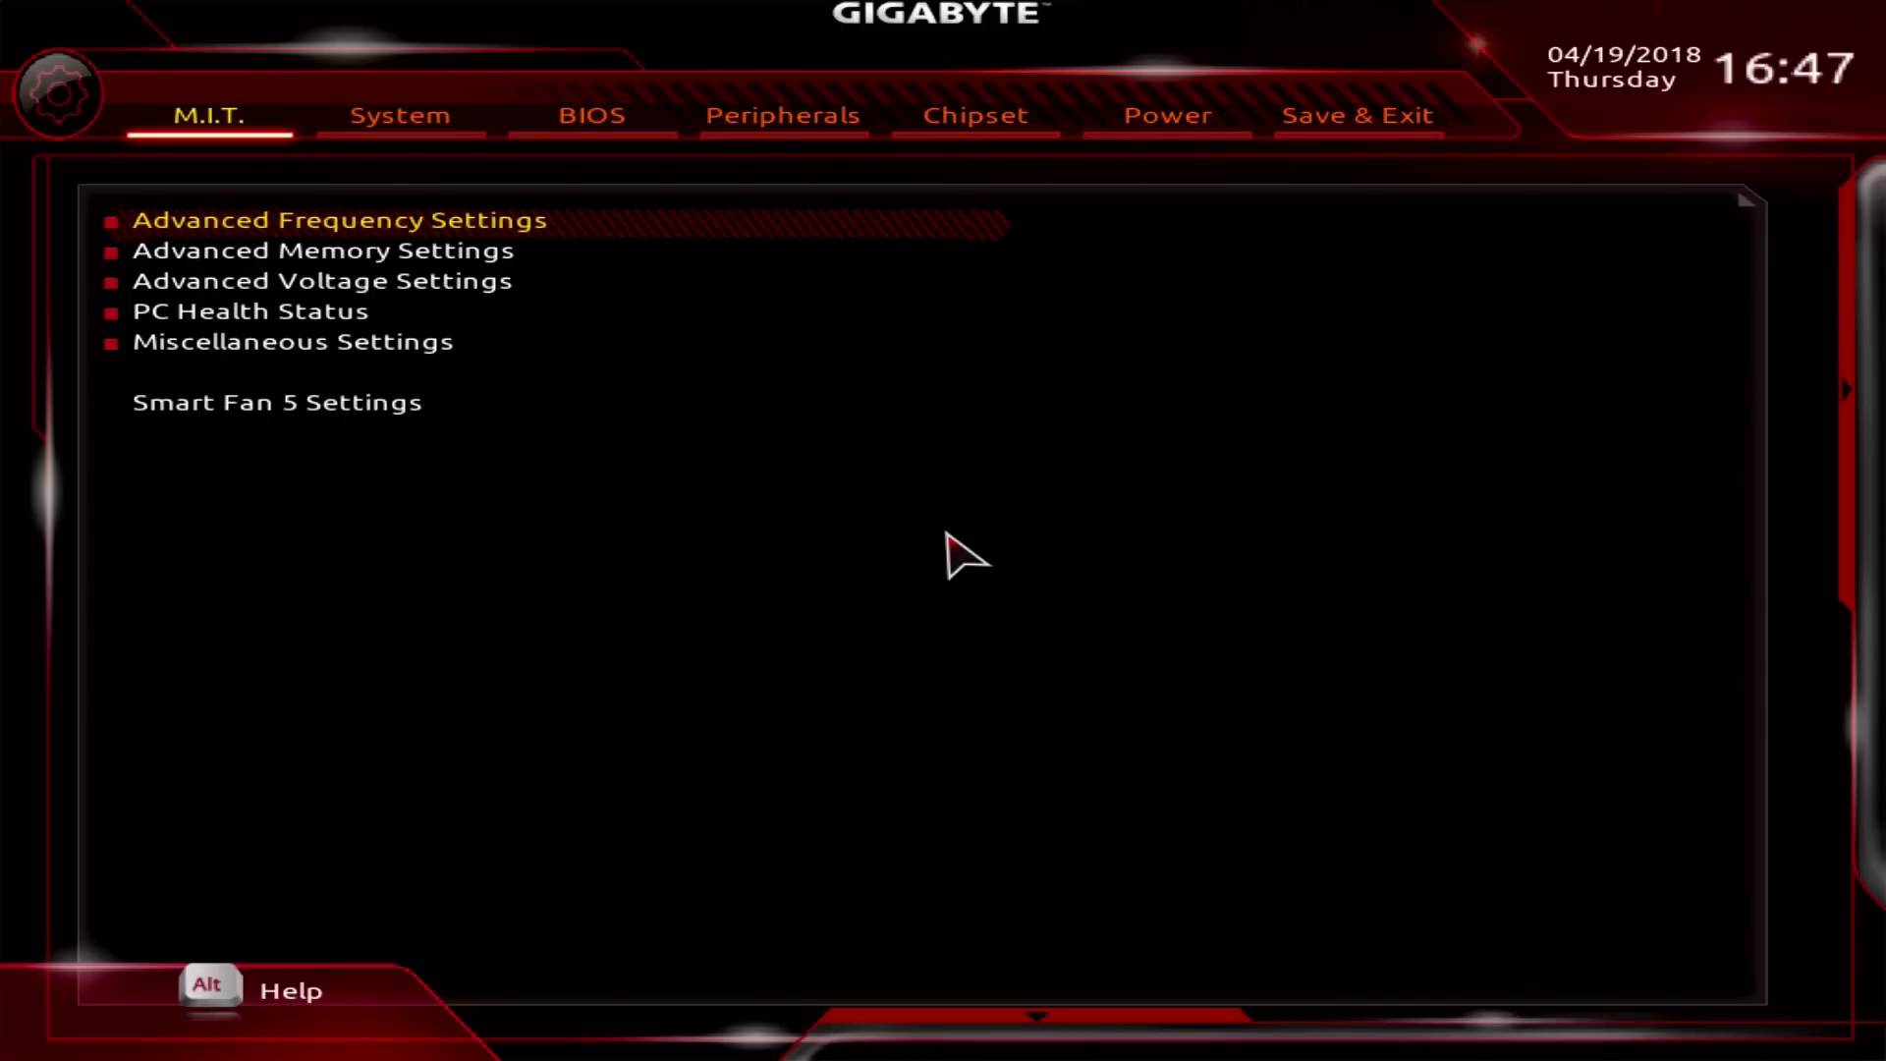
pyautogui.press('Return')
pyautogui.press('Down')
pyautogui.press('Down')
pyautogui.press('Down')
pyautogui.press('Down')
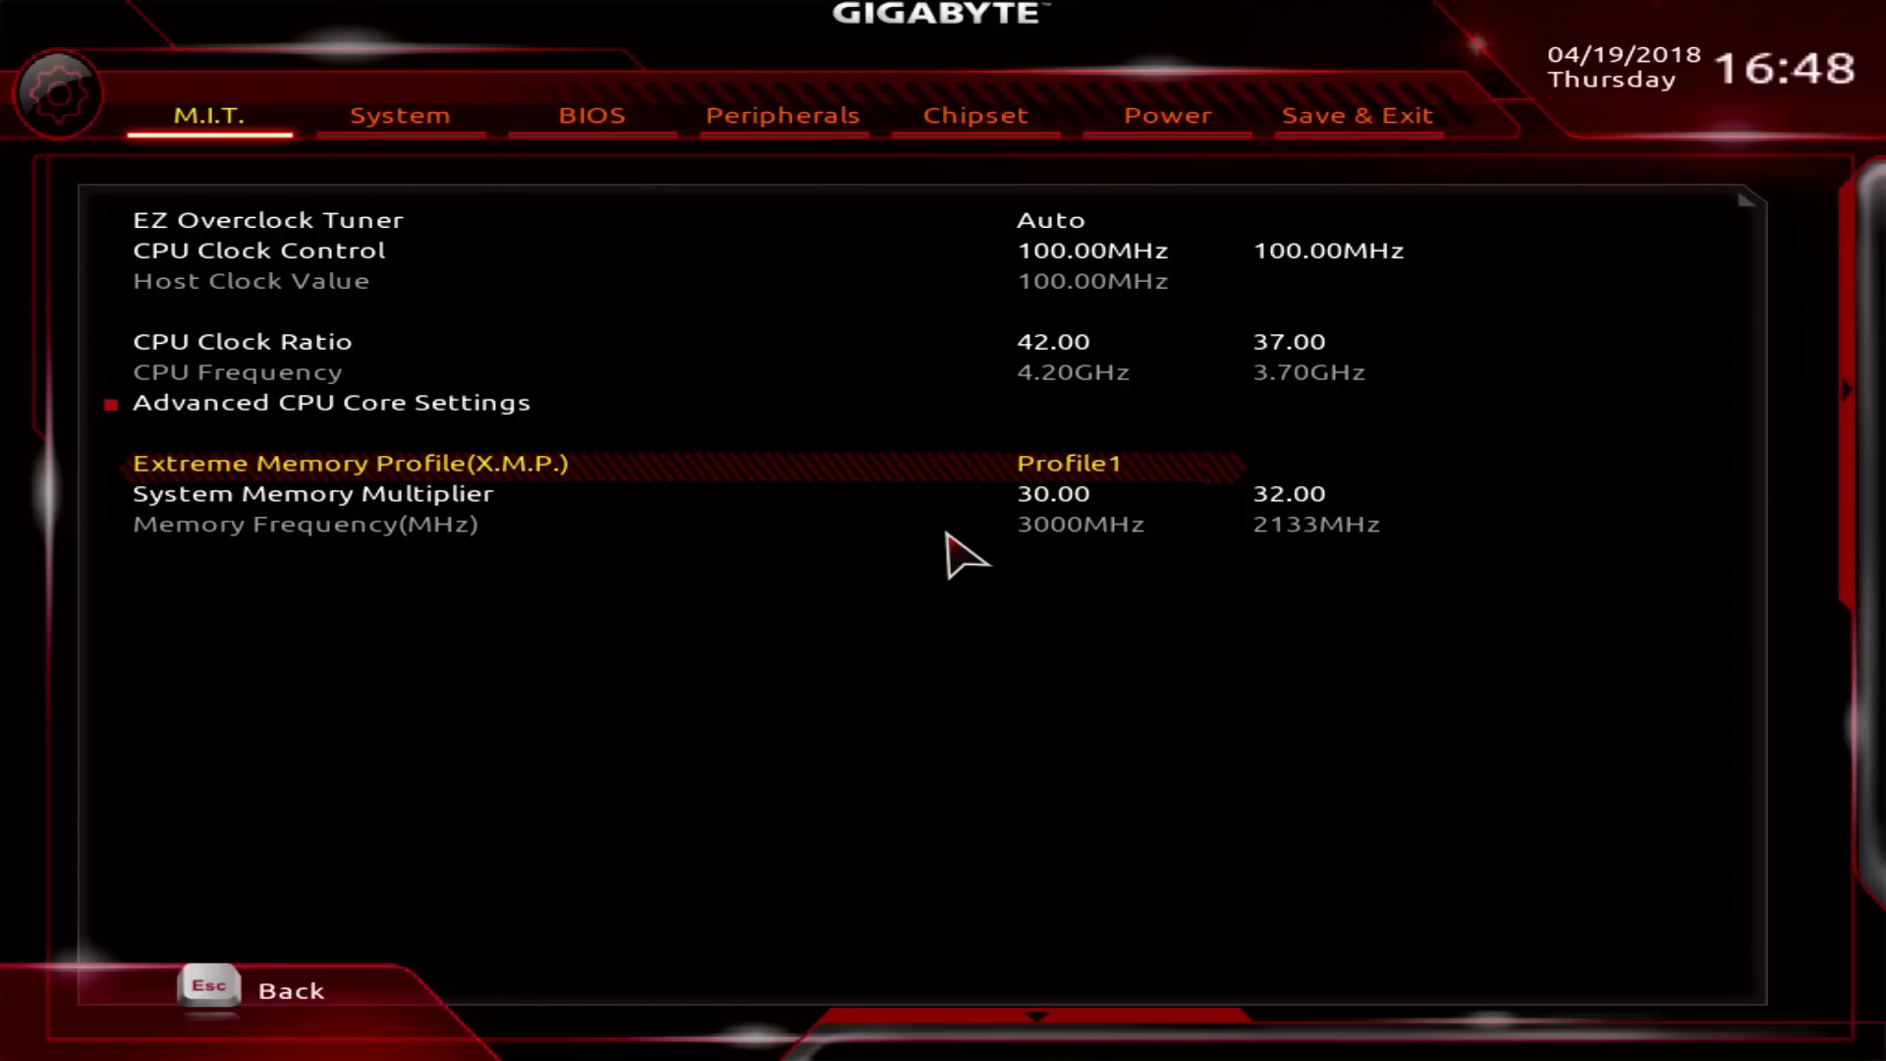
pyautogui.press('Down')
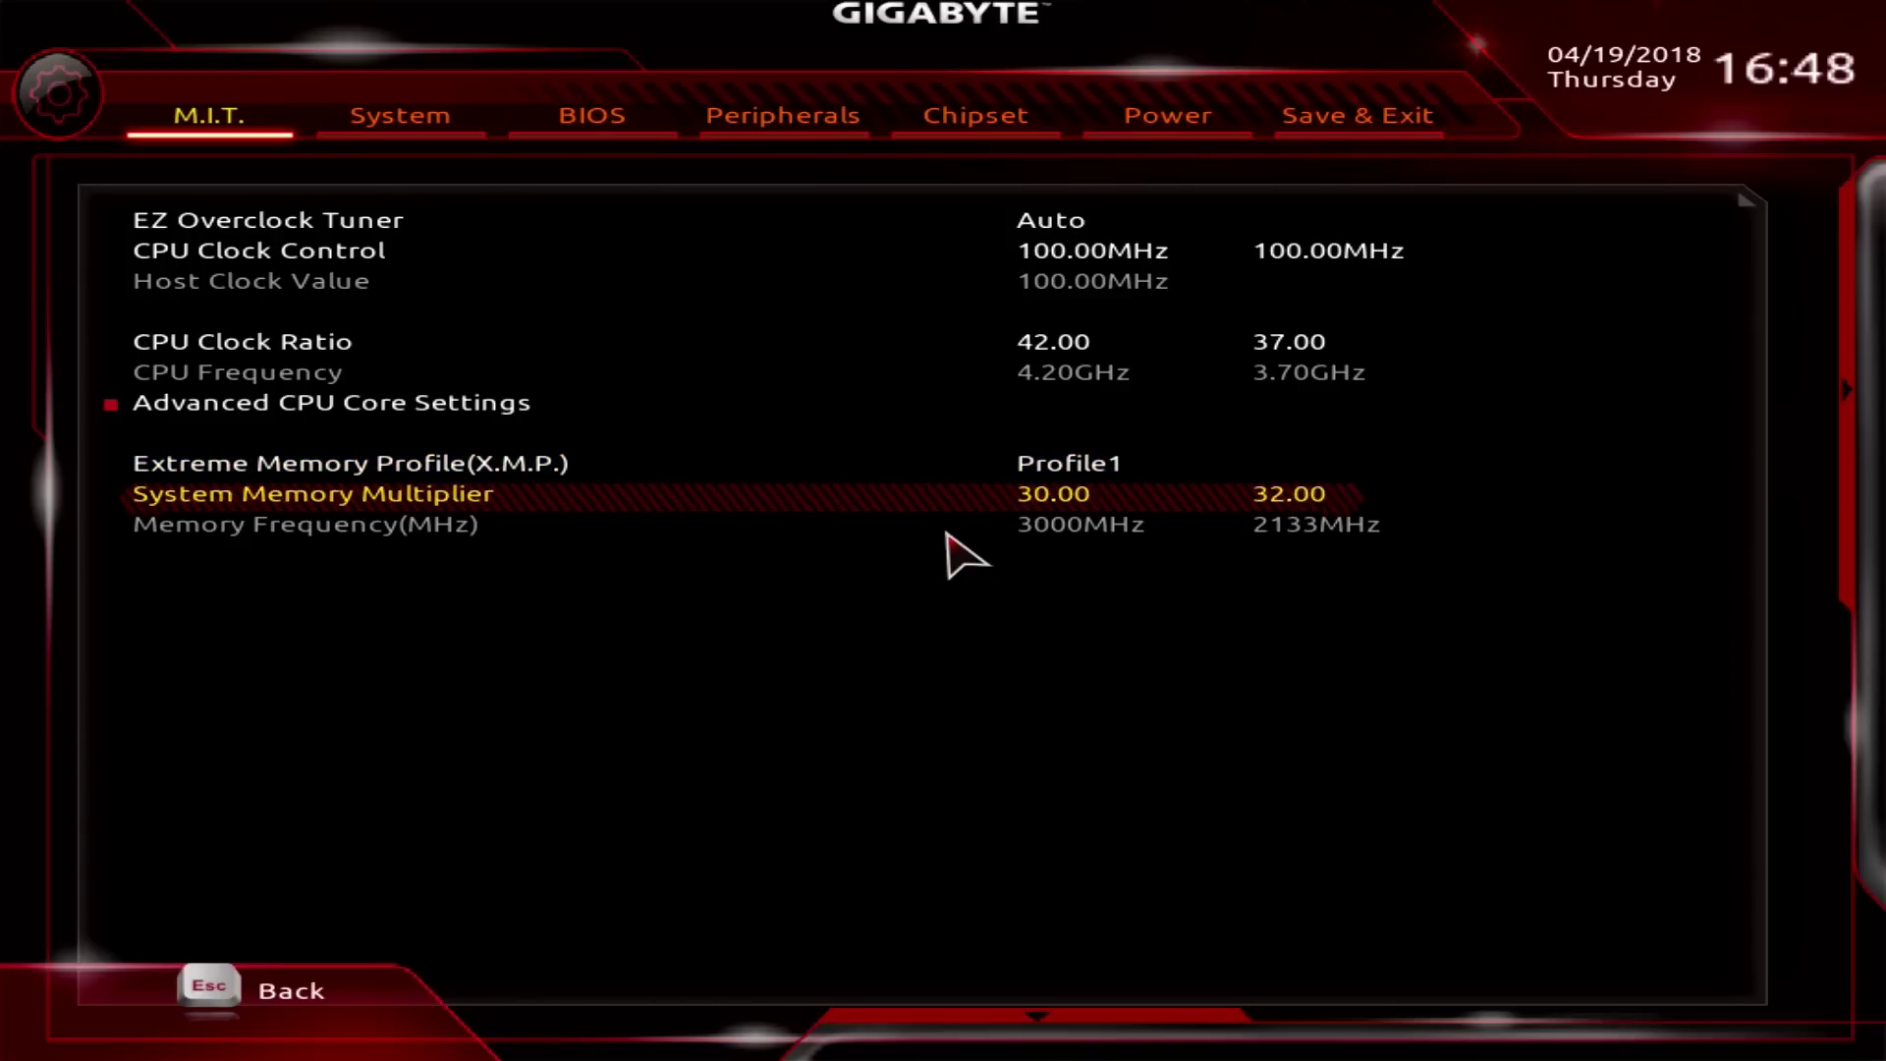
pyautogui.press('Escape')
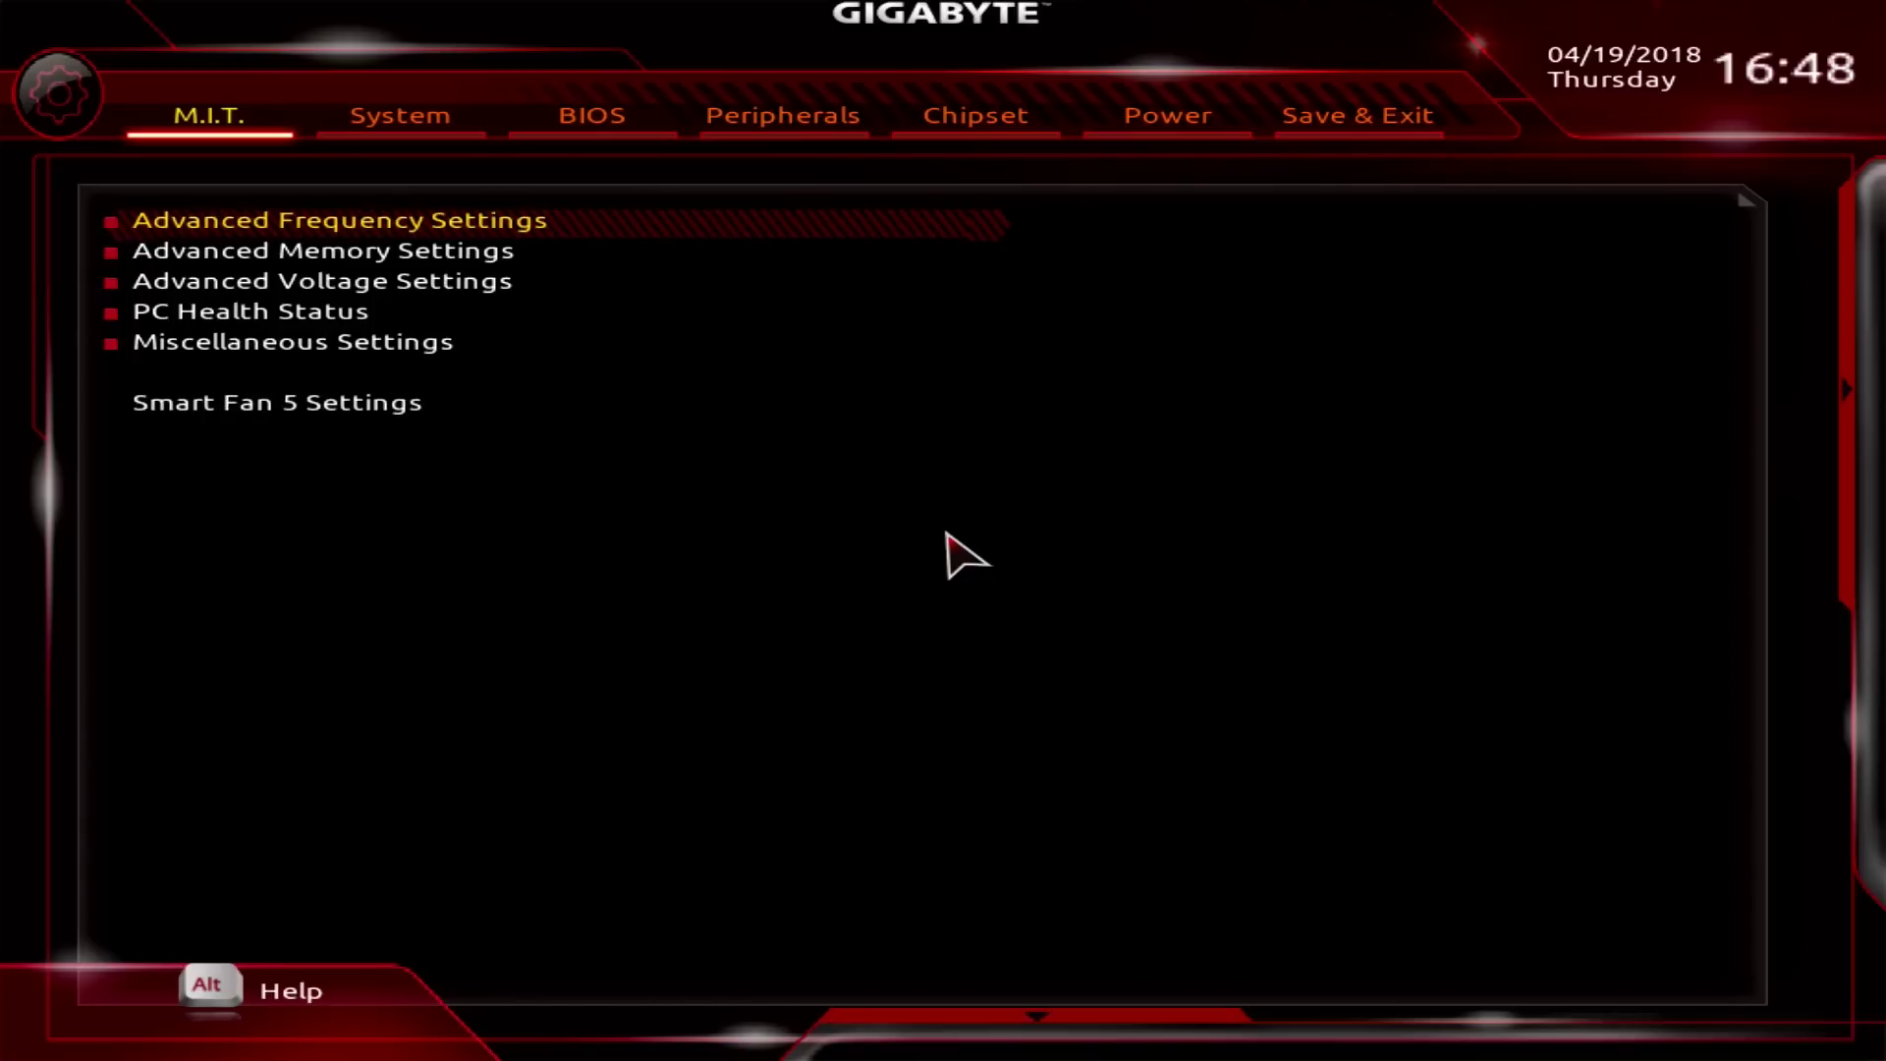
# Check the memory timings in Advanced Memory Settings, then save and restart
pyautogui.press('Down')
pyautogui.press('Return')
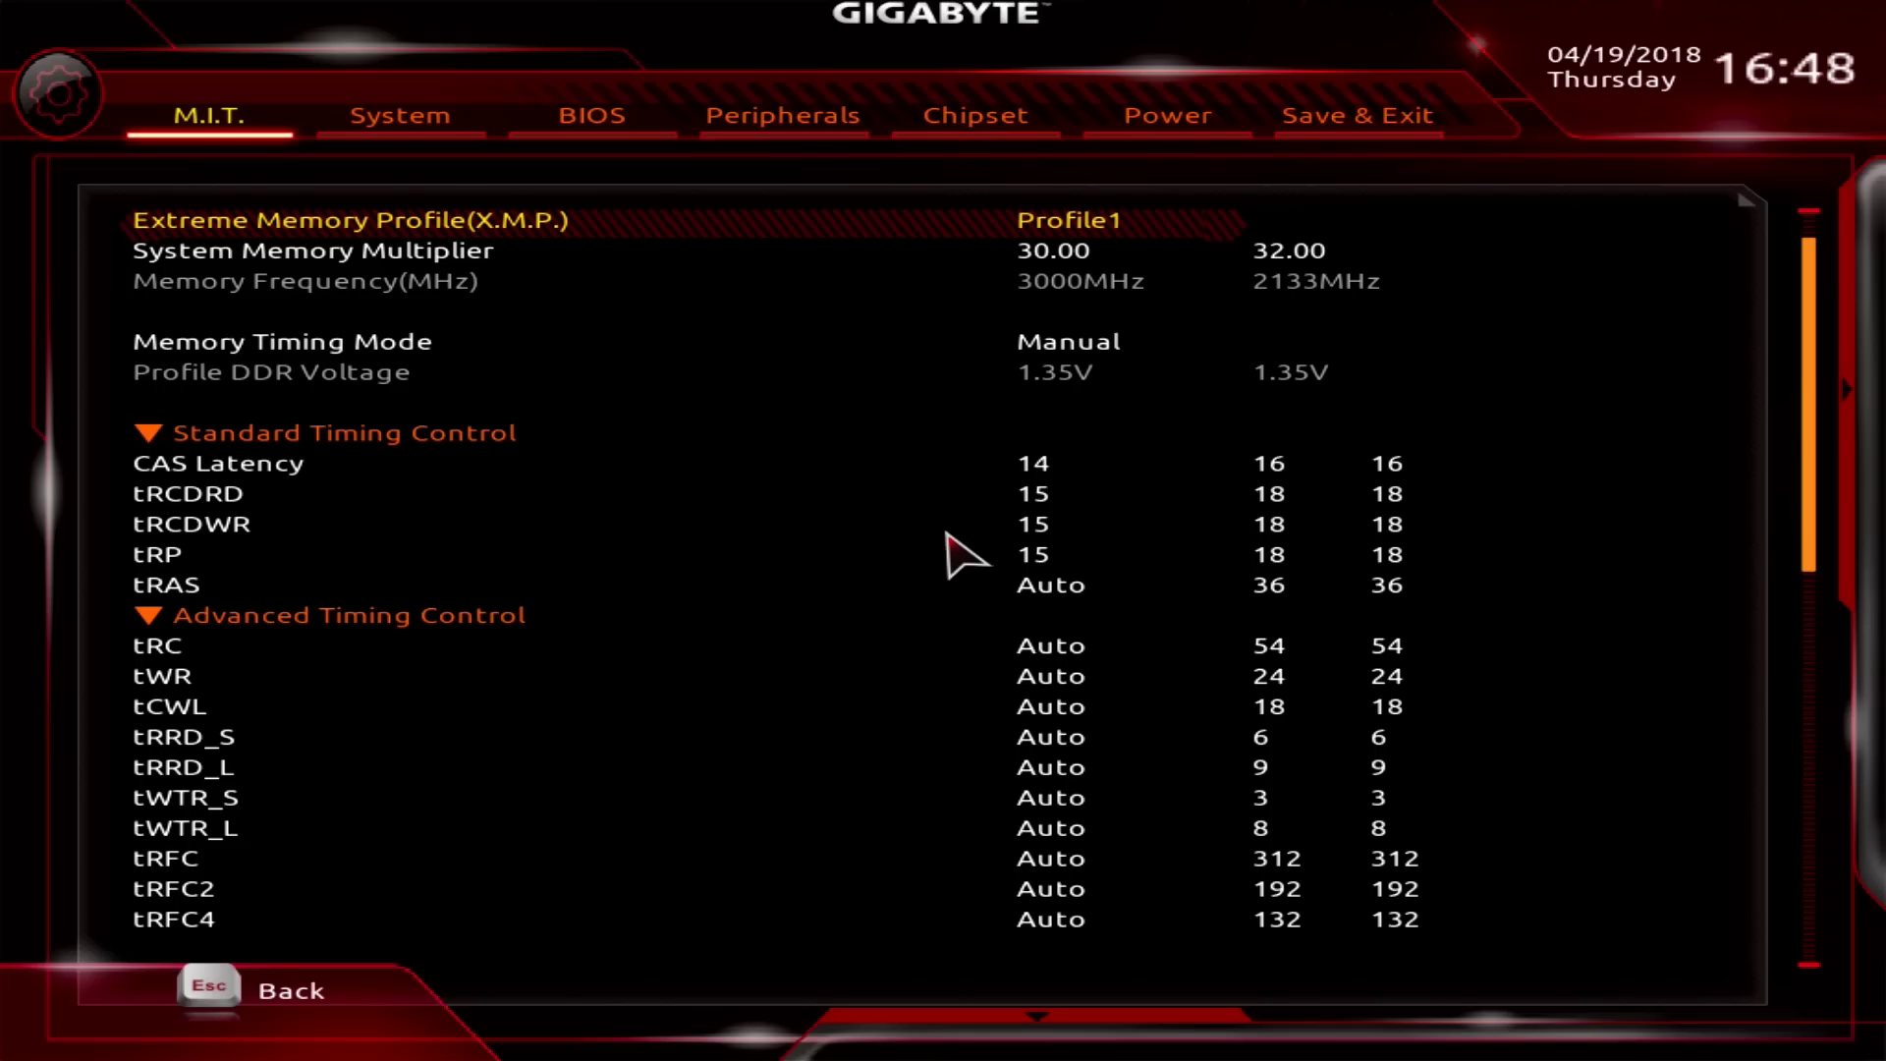
pyautogui.press('F10')
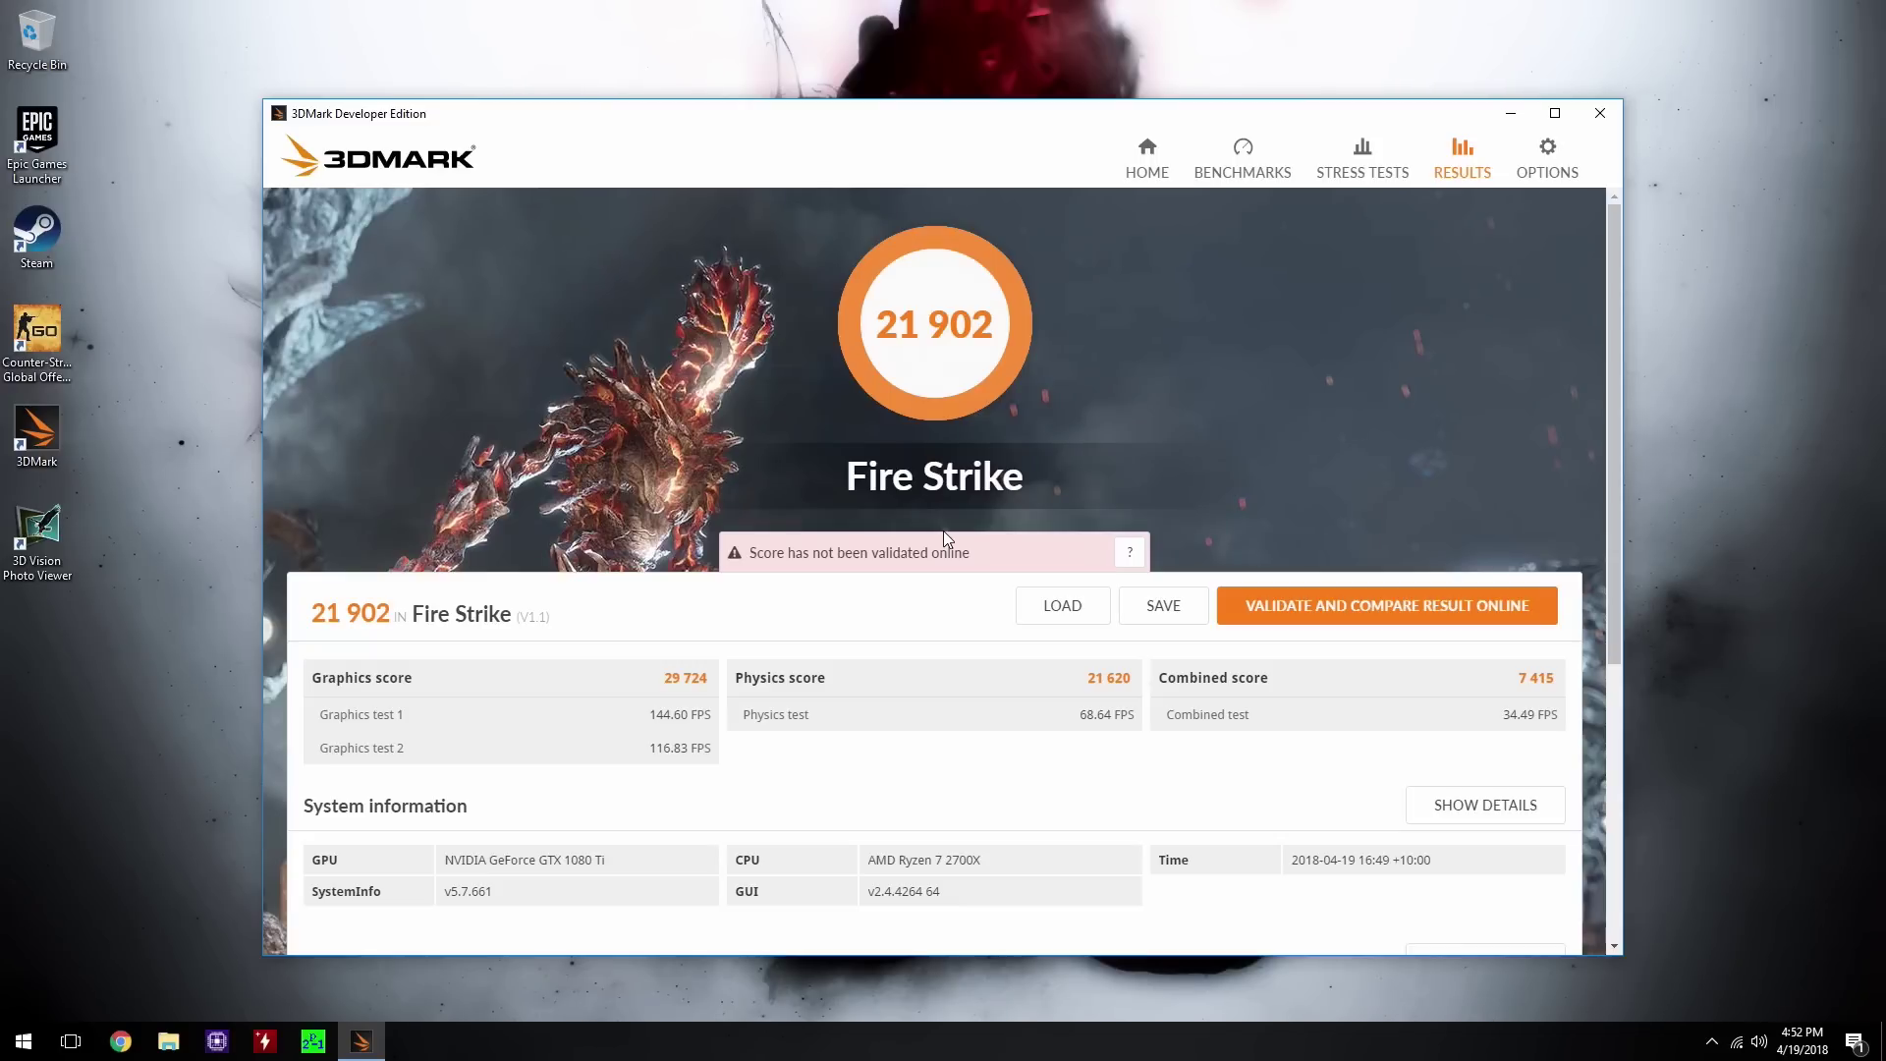
# Open CPU-Z from the taskbar and check the current memory timings
pyautogui.click(216, 1041)
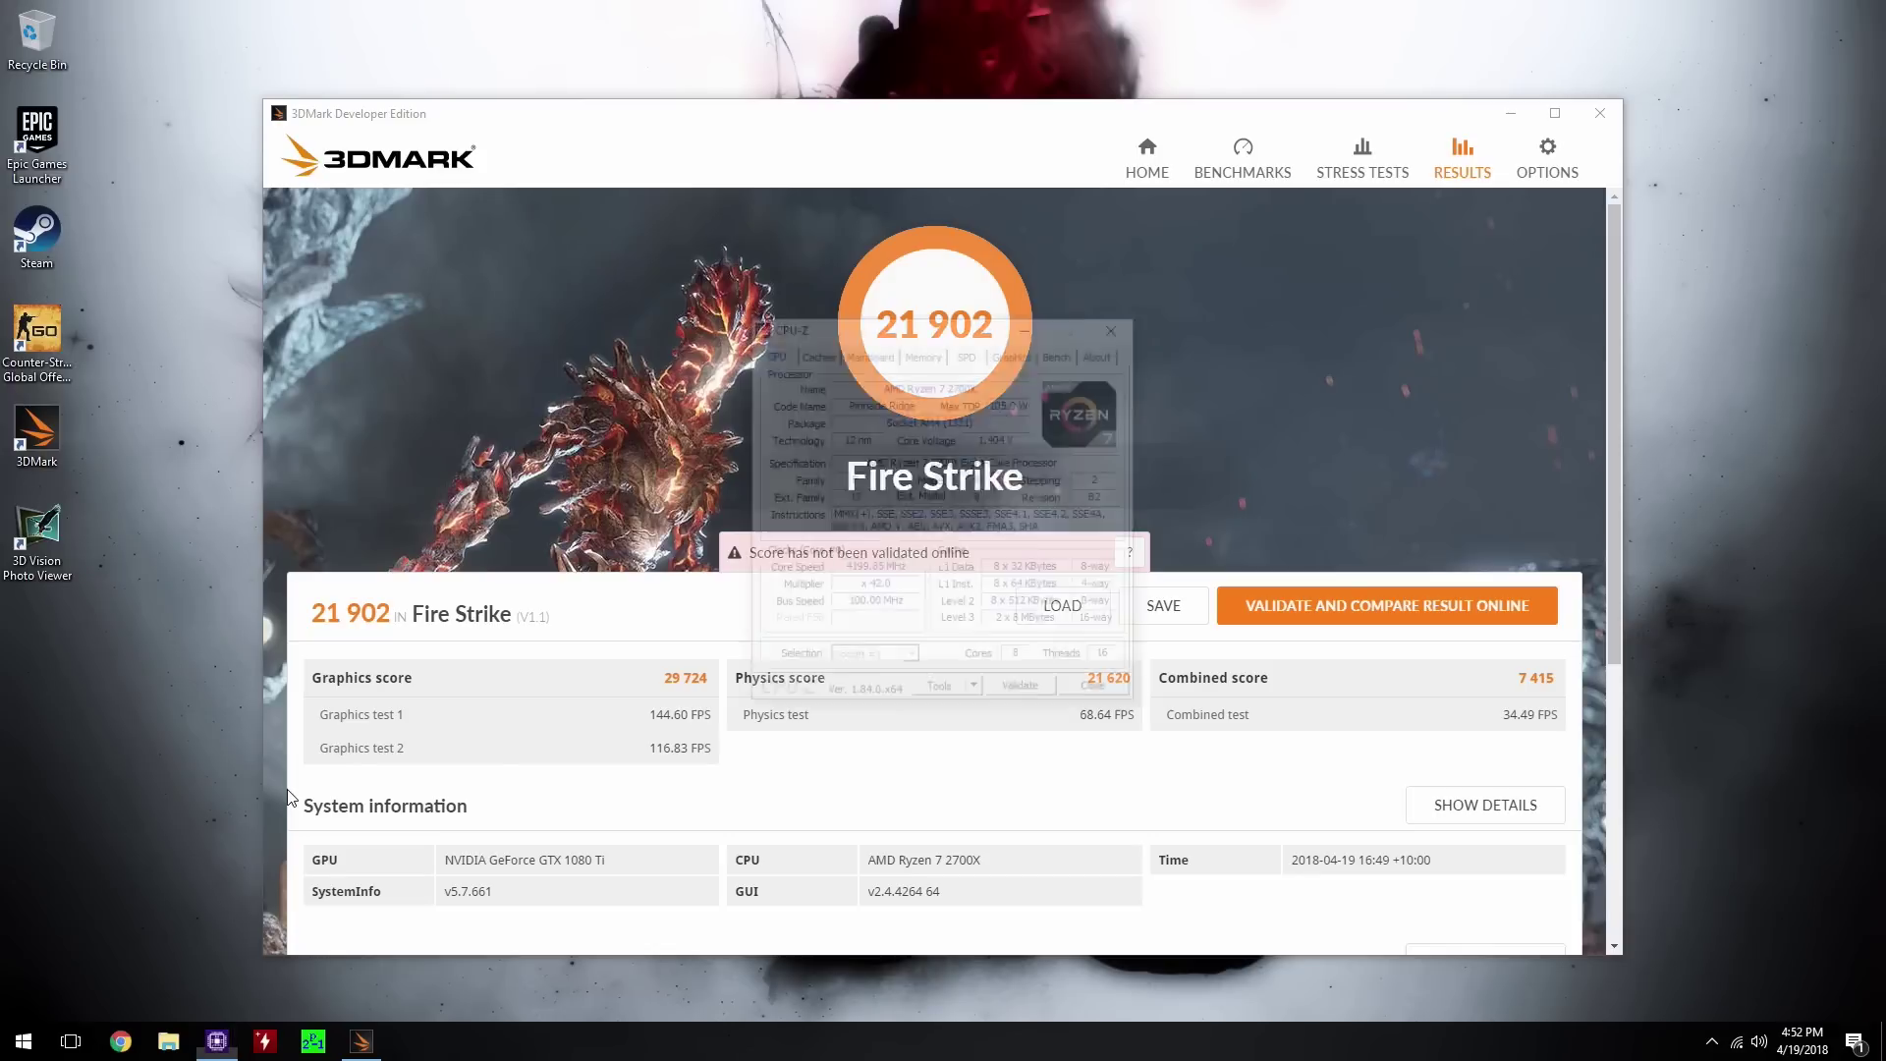
pyautogui.click(923, 356)
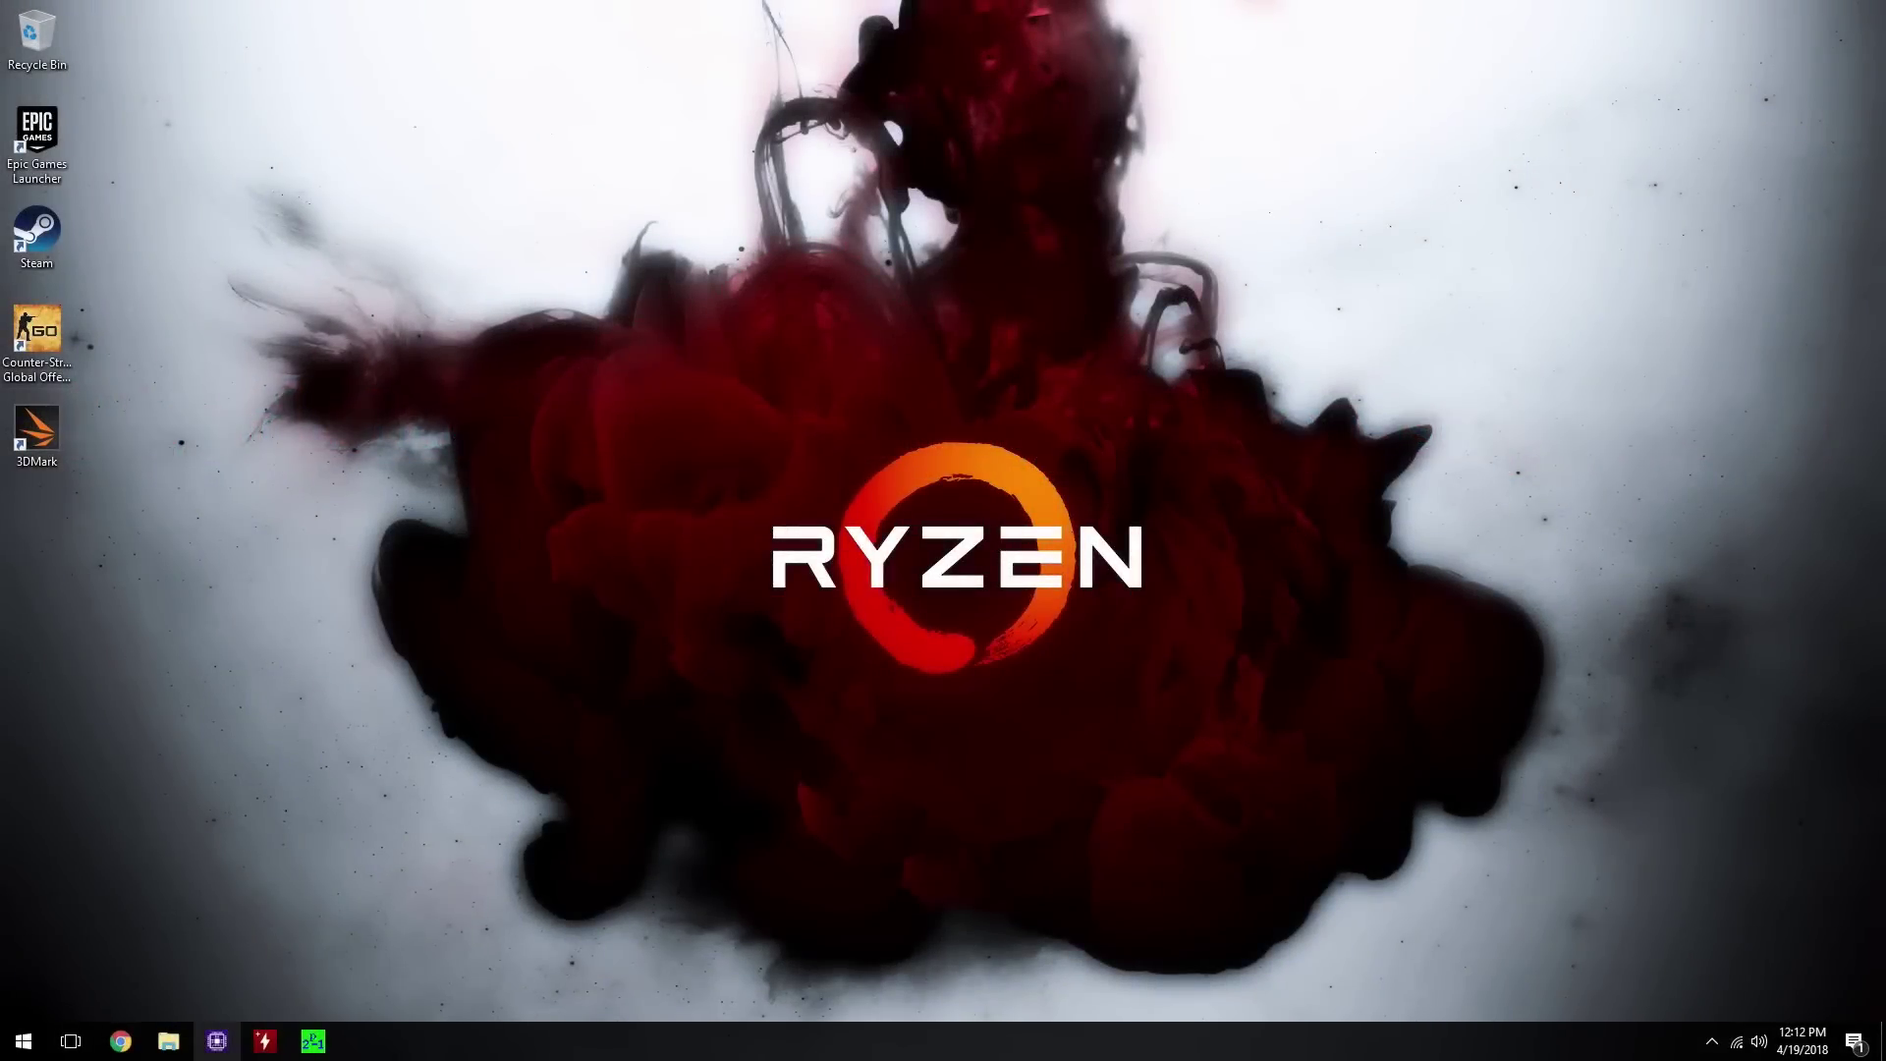
# Open CPU-Z, move it to the top-left, and check DDR4 at 1499.1 MHz, 14-15-15-36 1T
pyautogui.click(216, 1040)
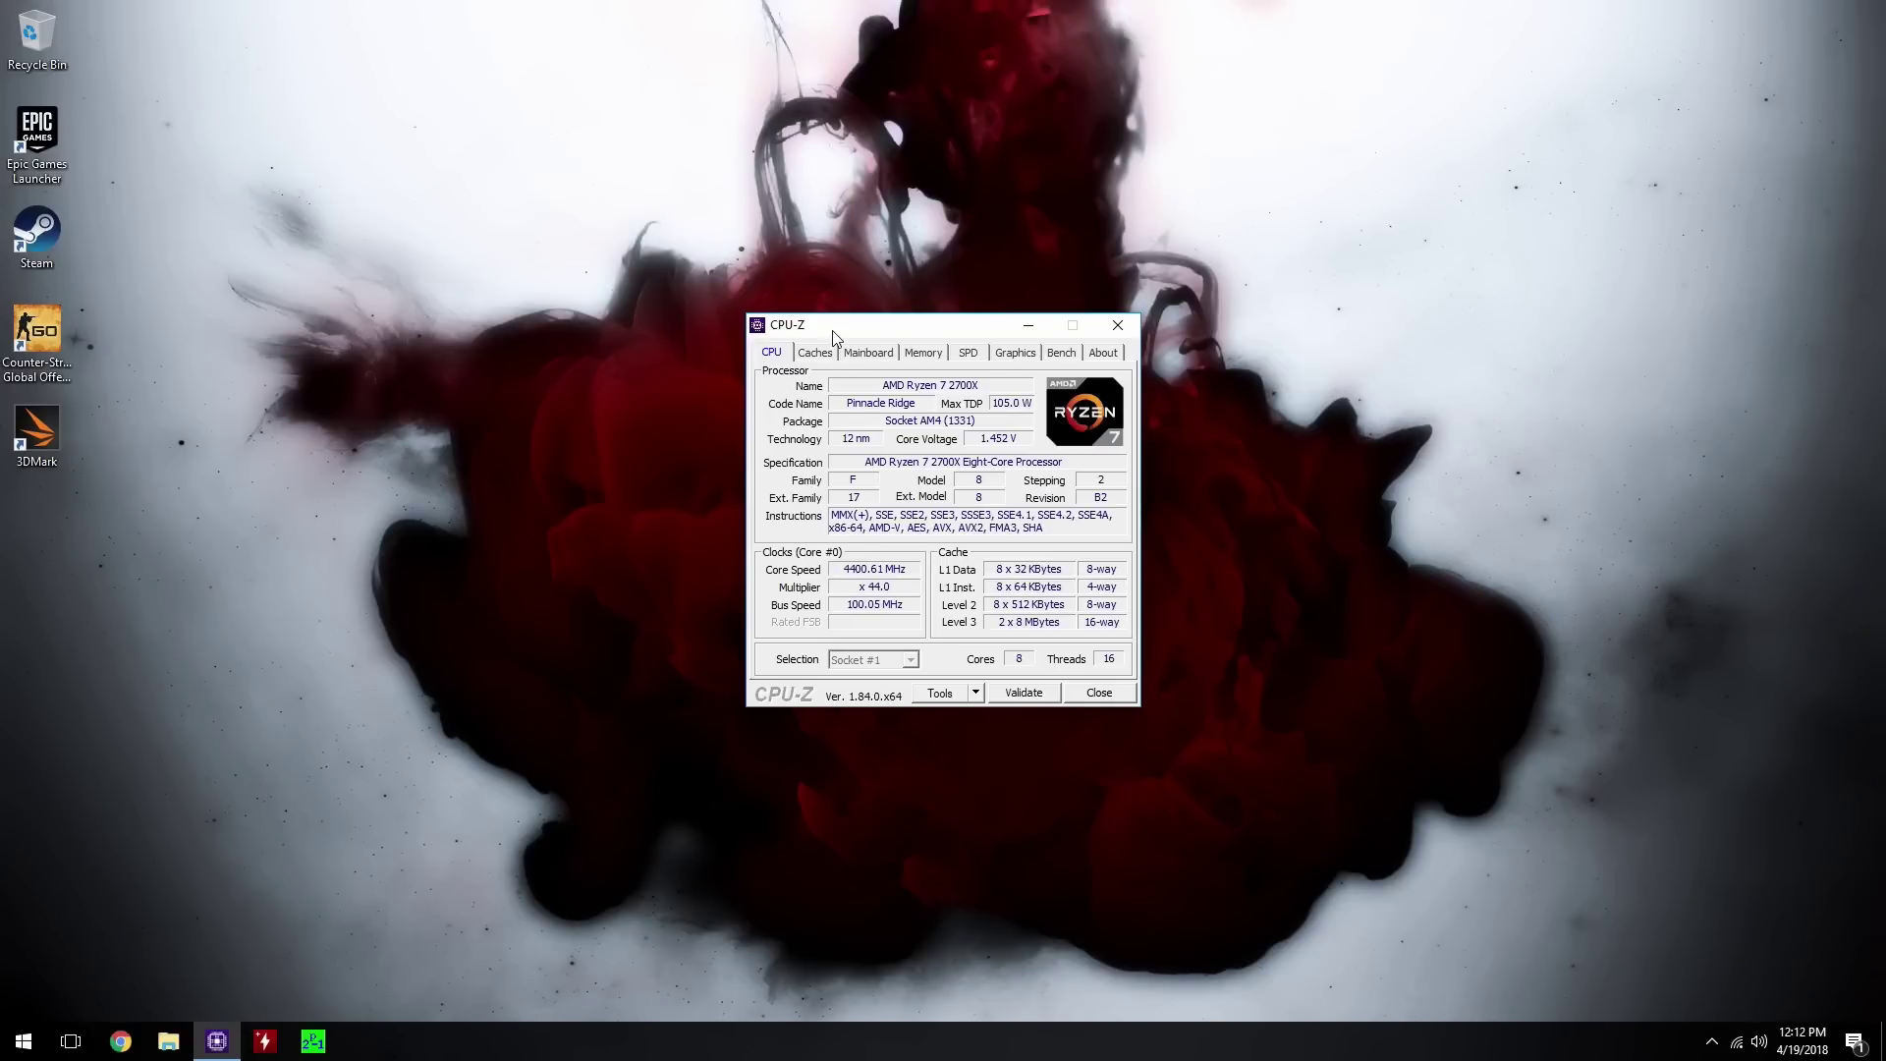
pyautogui.moveTo(833, 331); pyautogui.dragTo(282, 83)
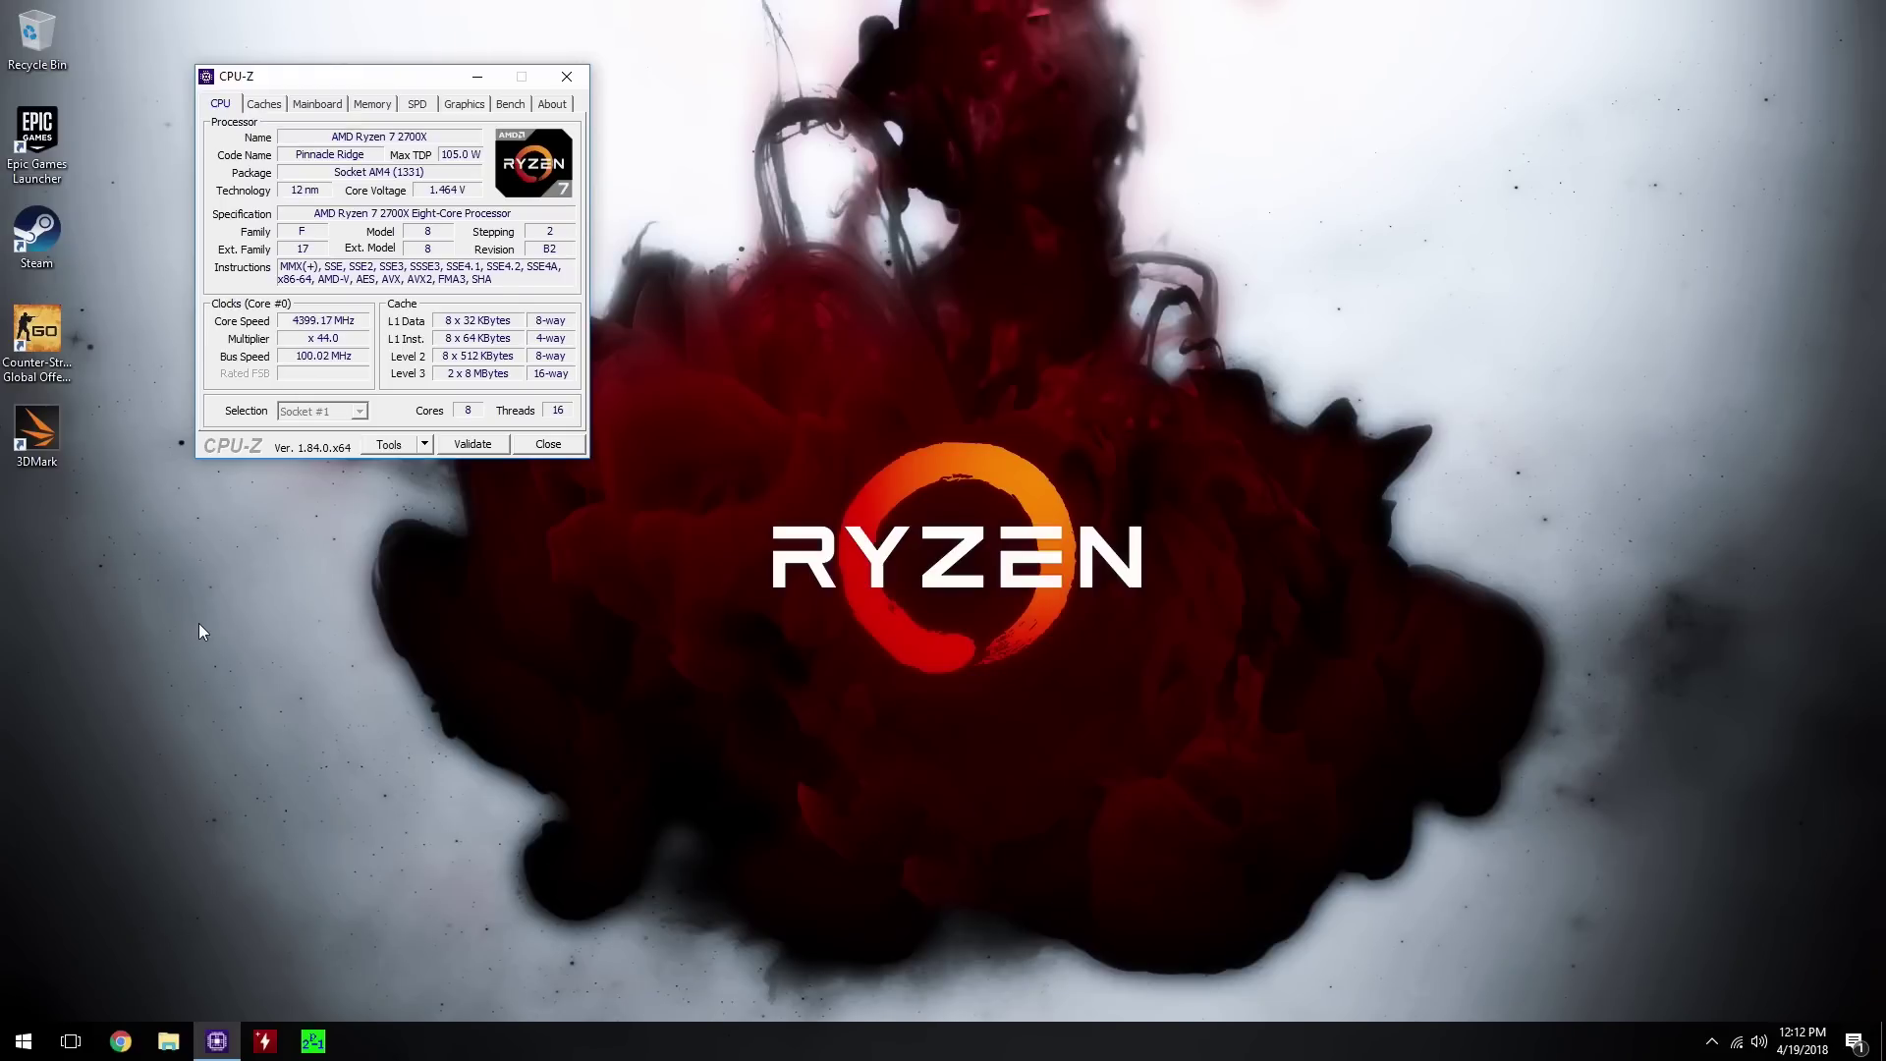
pyautogui.click(373, 105)
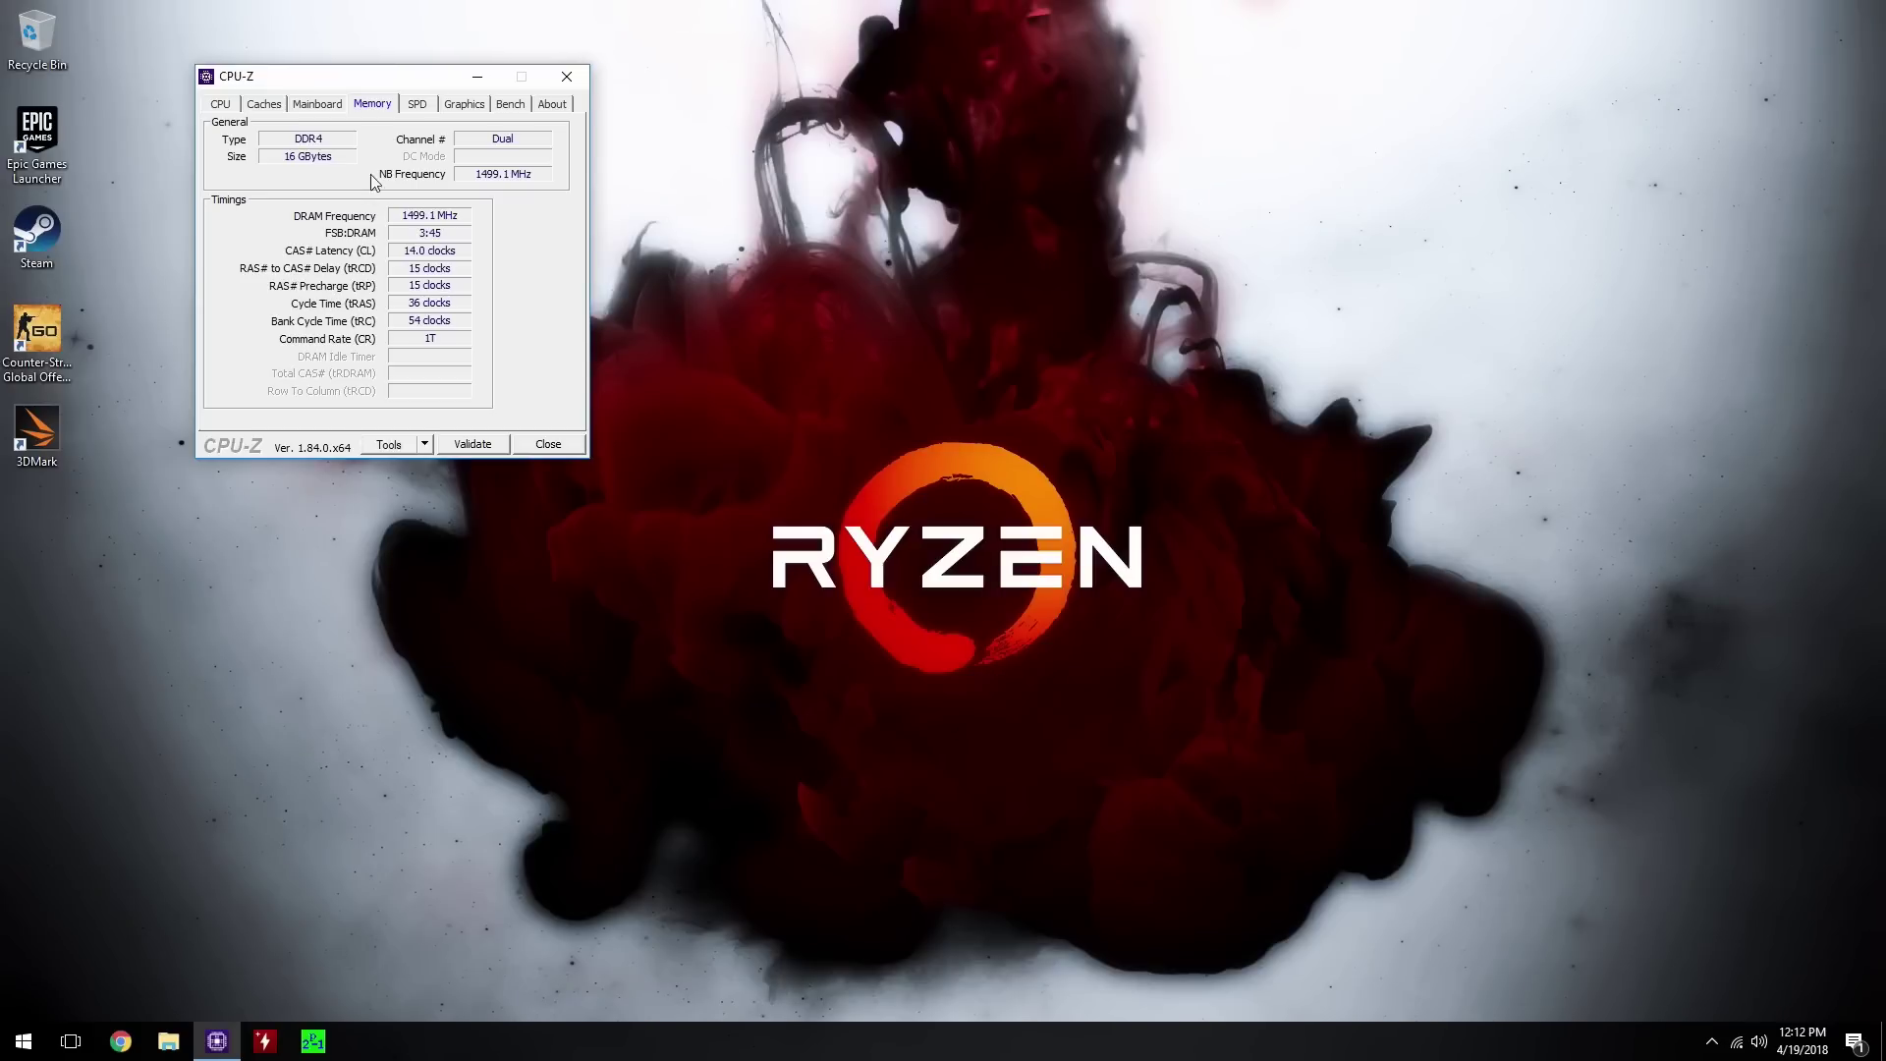
# Check the Mainboard BIOS details and Slot #2 SPD data, then close CPU-Z
pyautogui.click(321, 106)
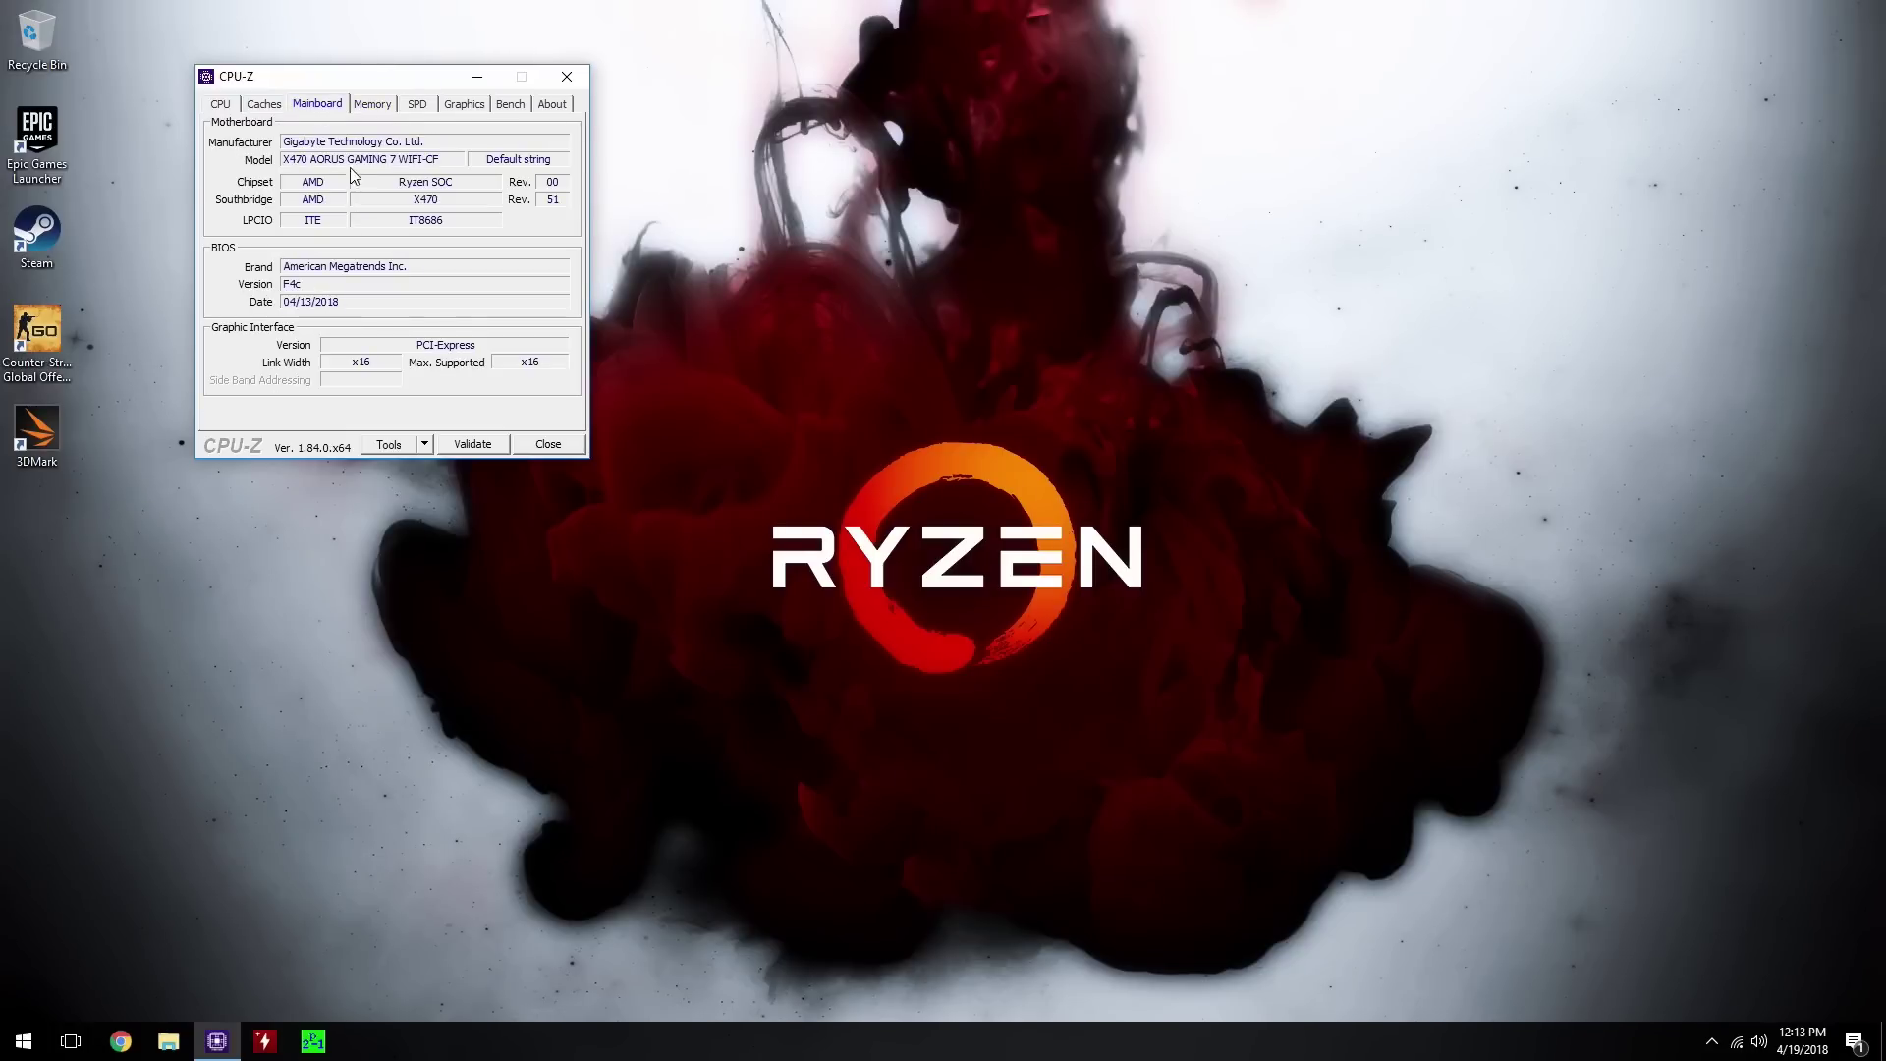
pyautogui.click(417, 104)
pyautogui.click(285, 143)
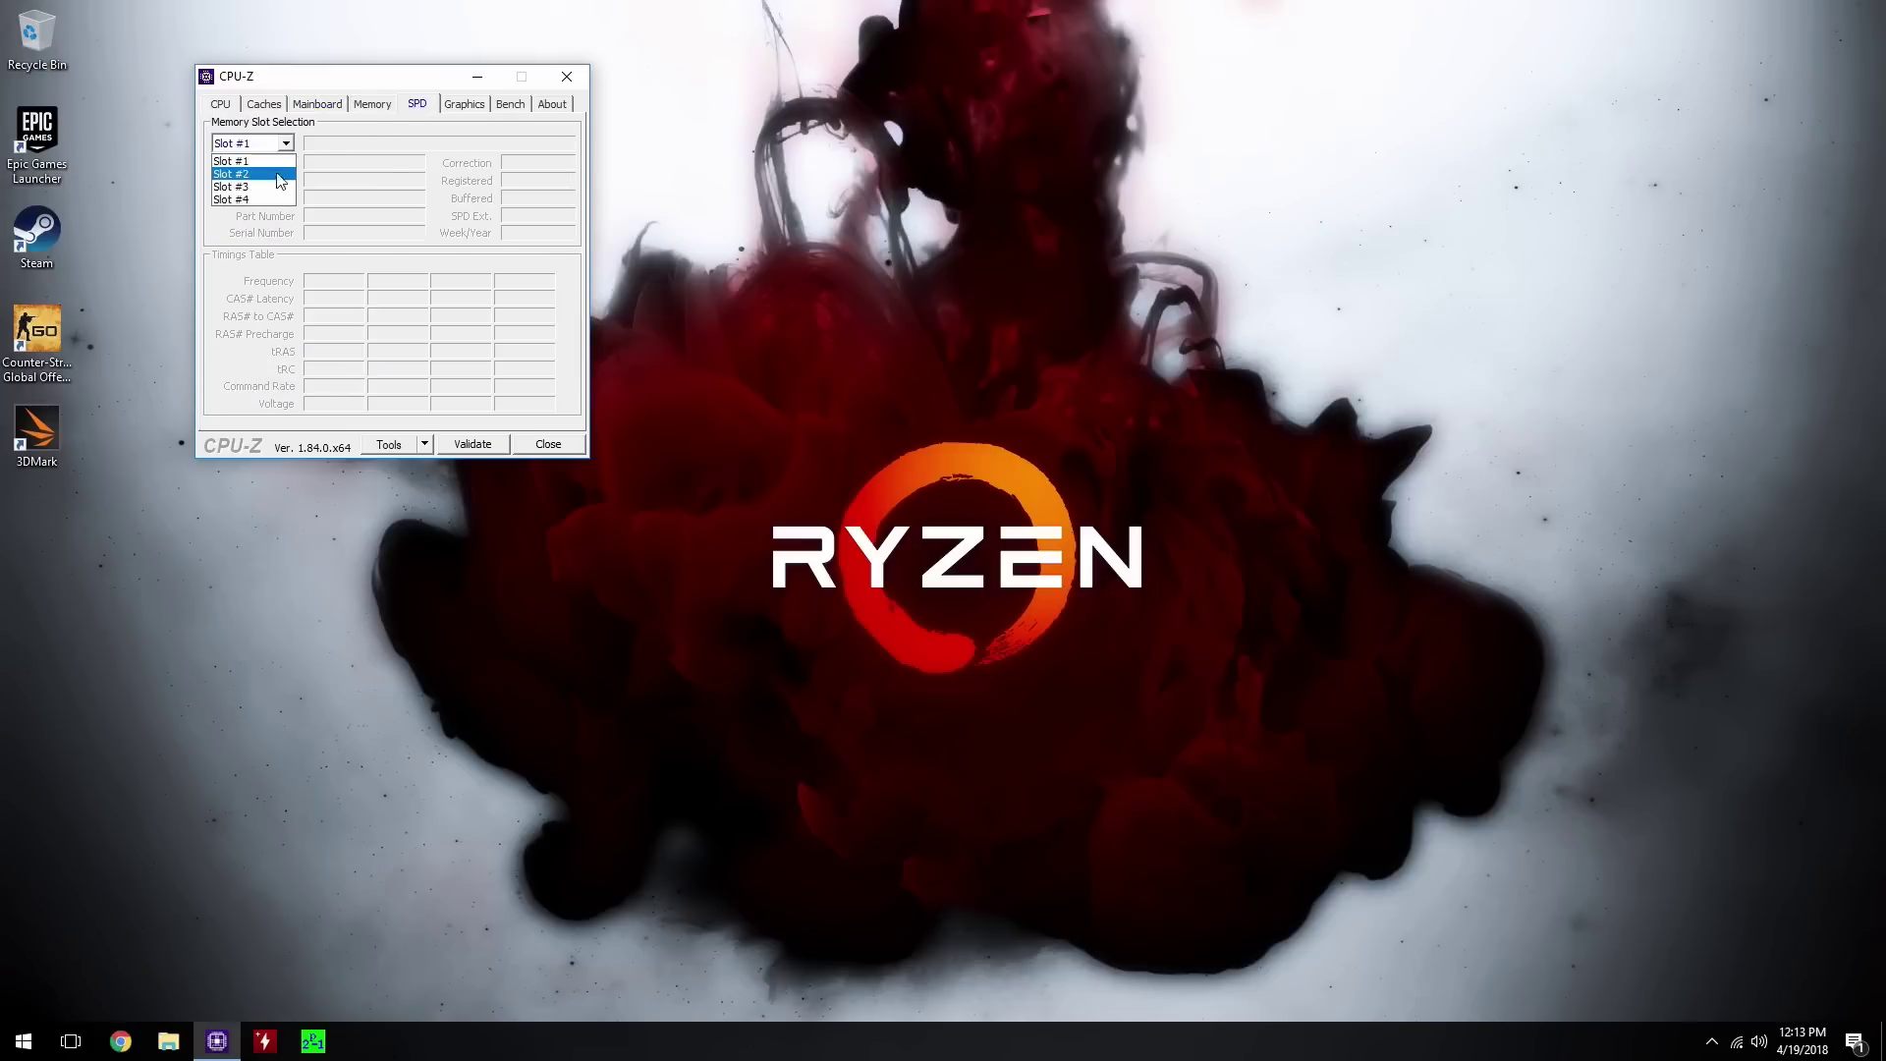
pyautogui.click(279, 171)
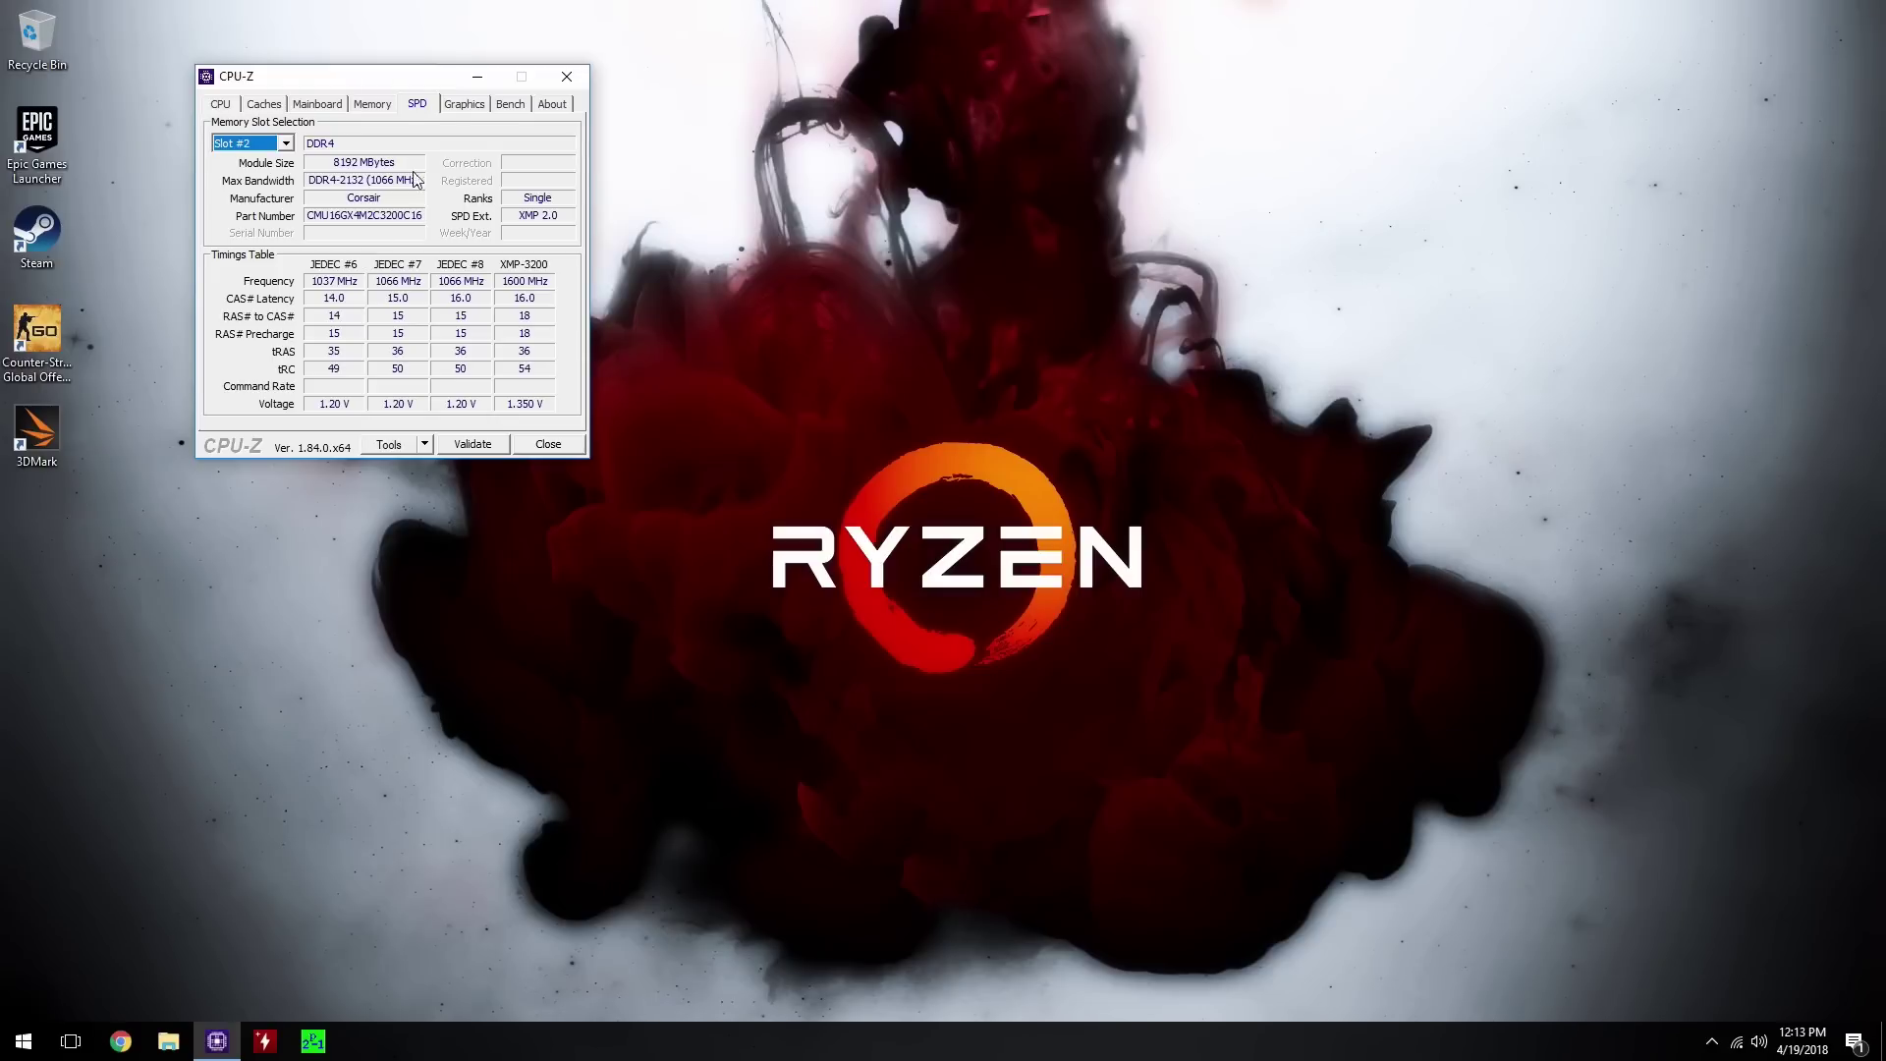
pyautogui.click(567, 78)
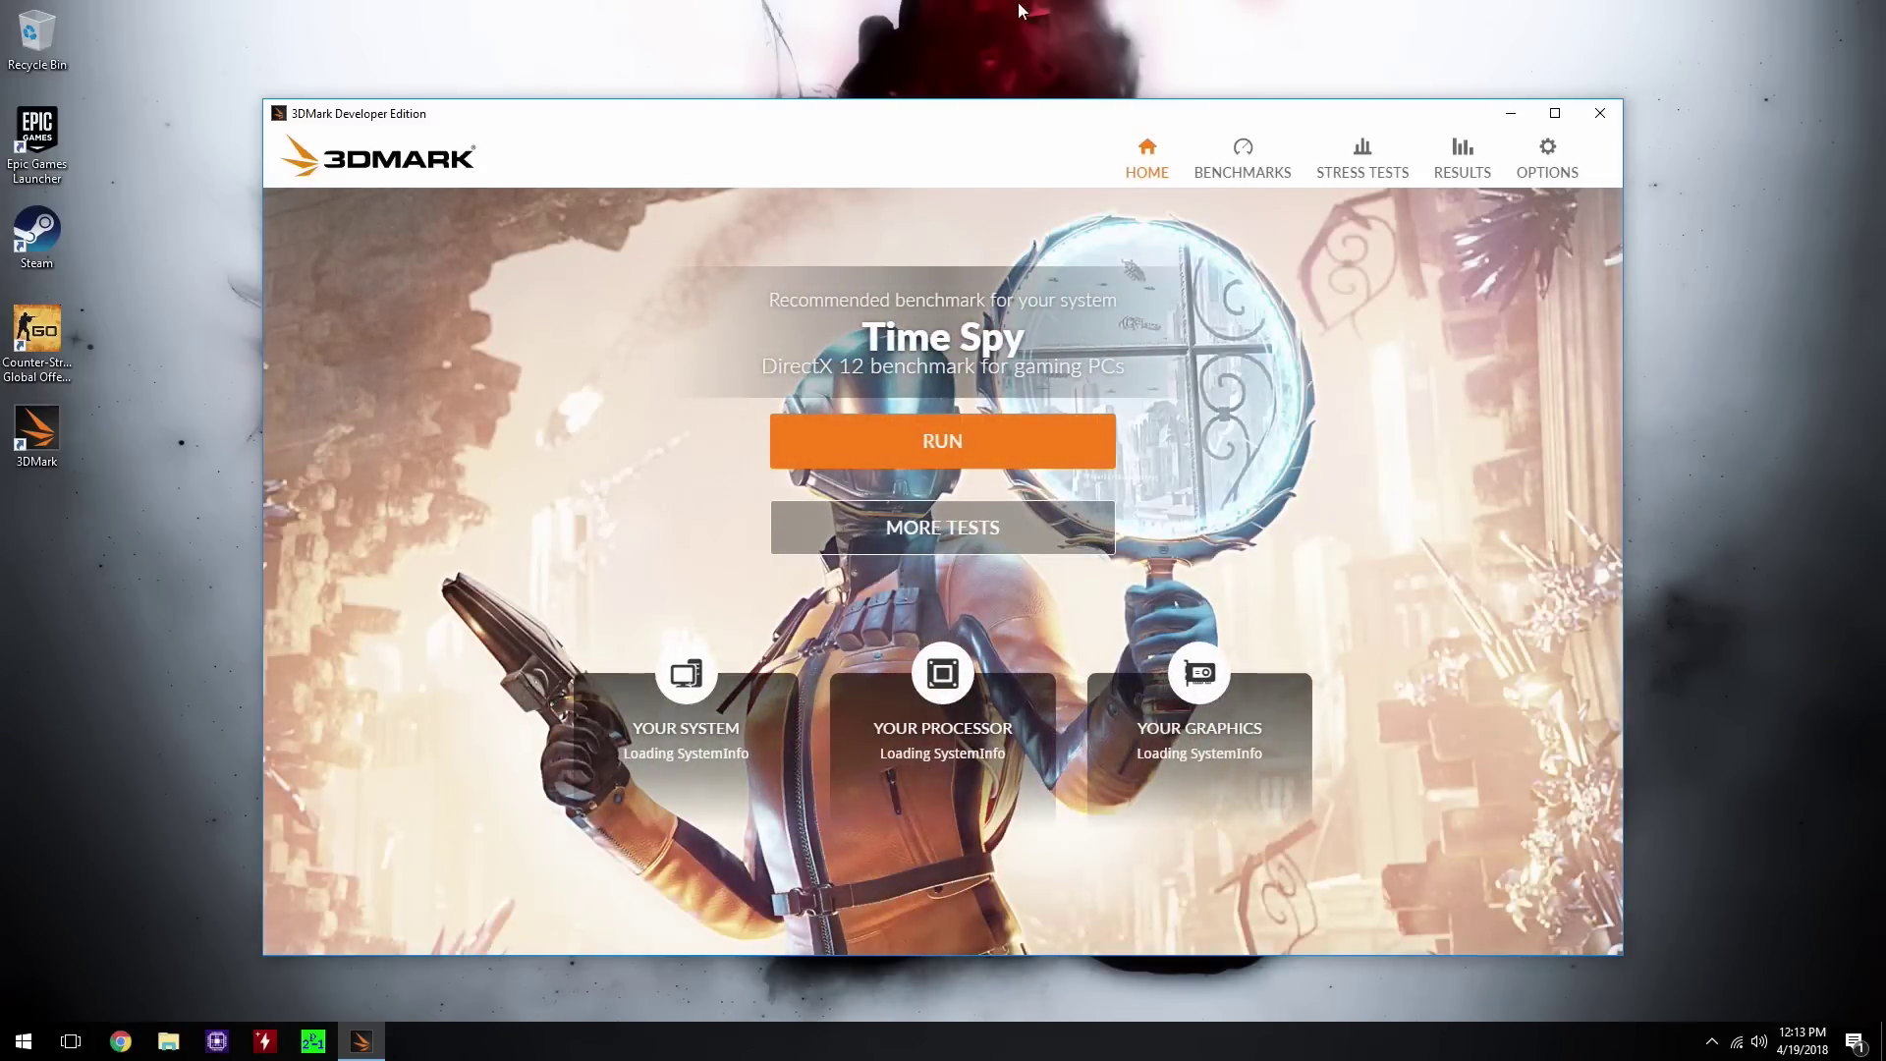
# Start a new Fire Strike benchmark run from the 3DMark Benchmarks list
pyautogui.click(1239, 165)
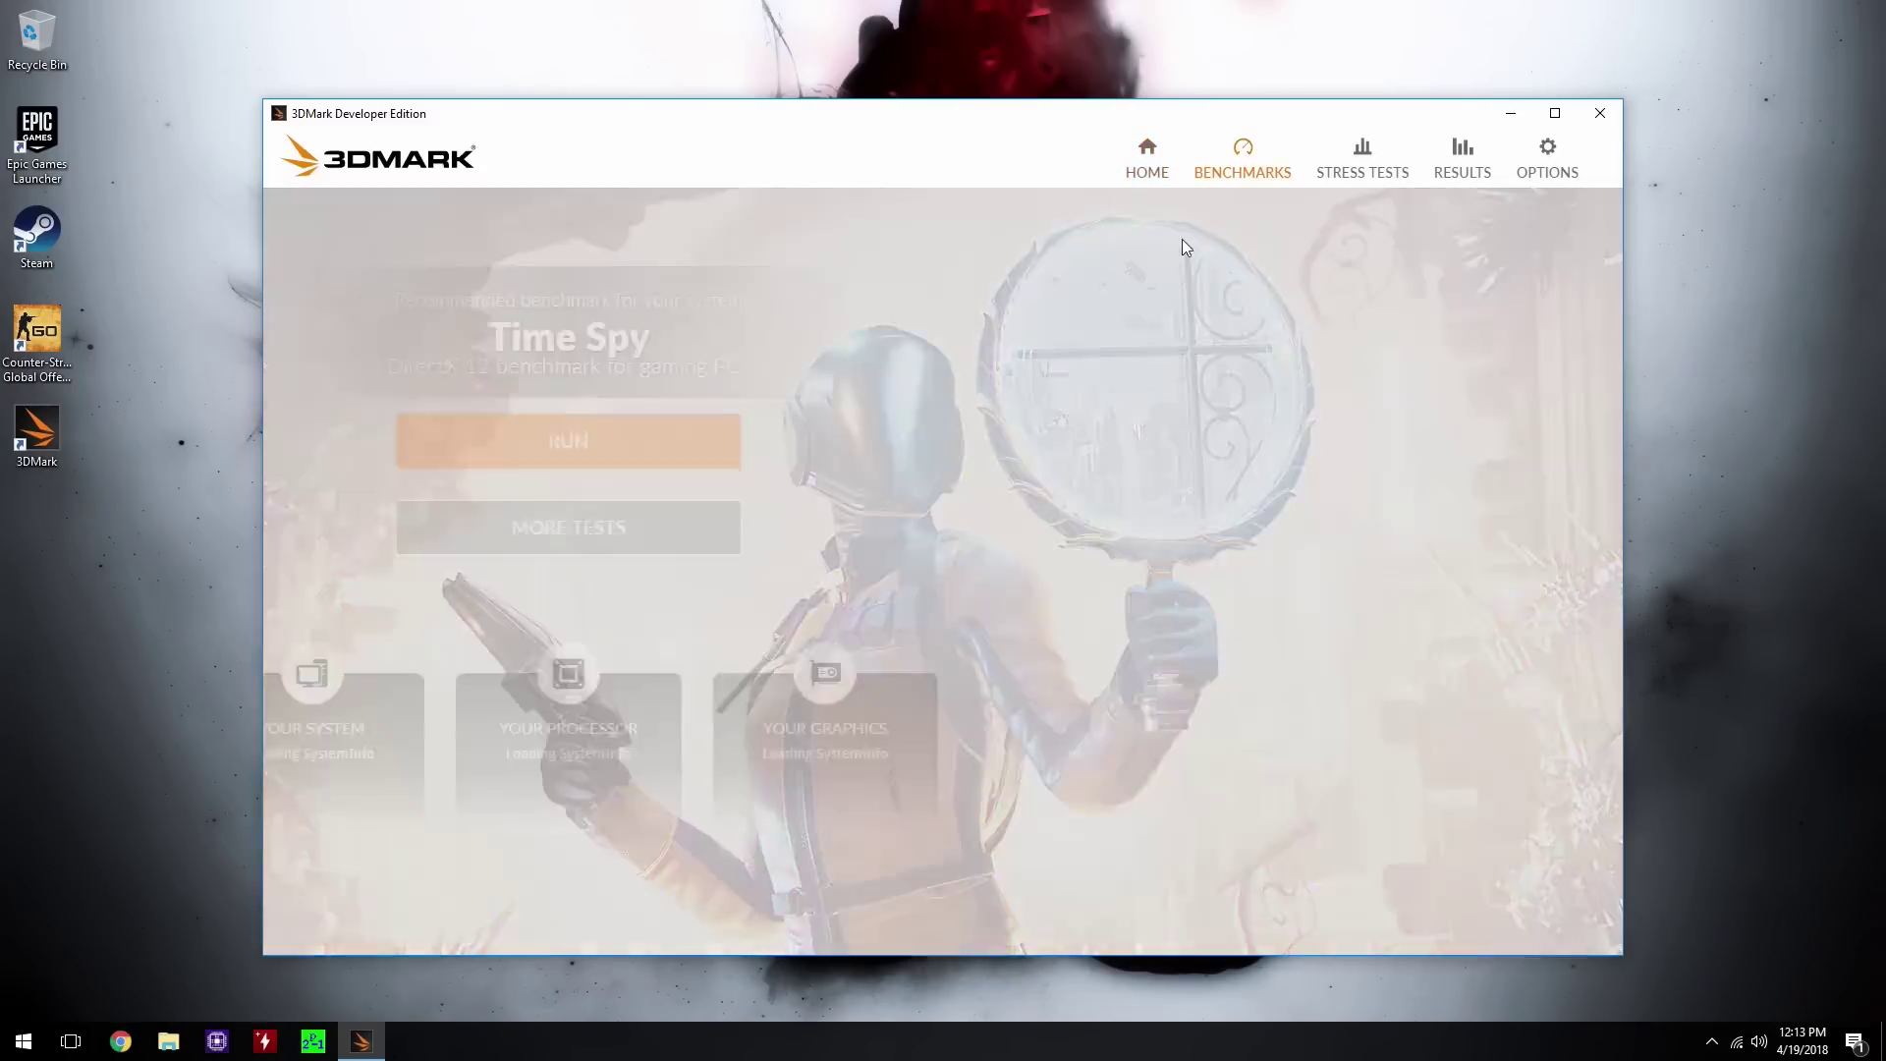
pyautogui.click(603, 928)
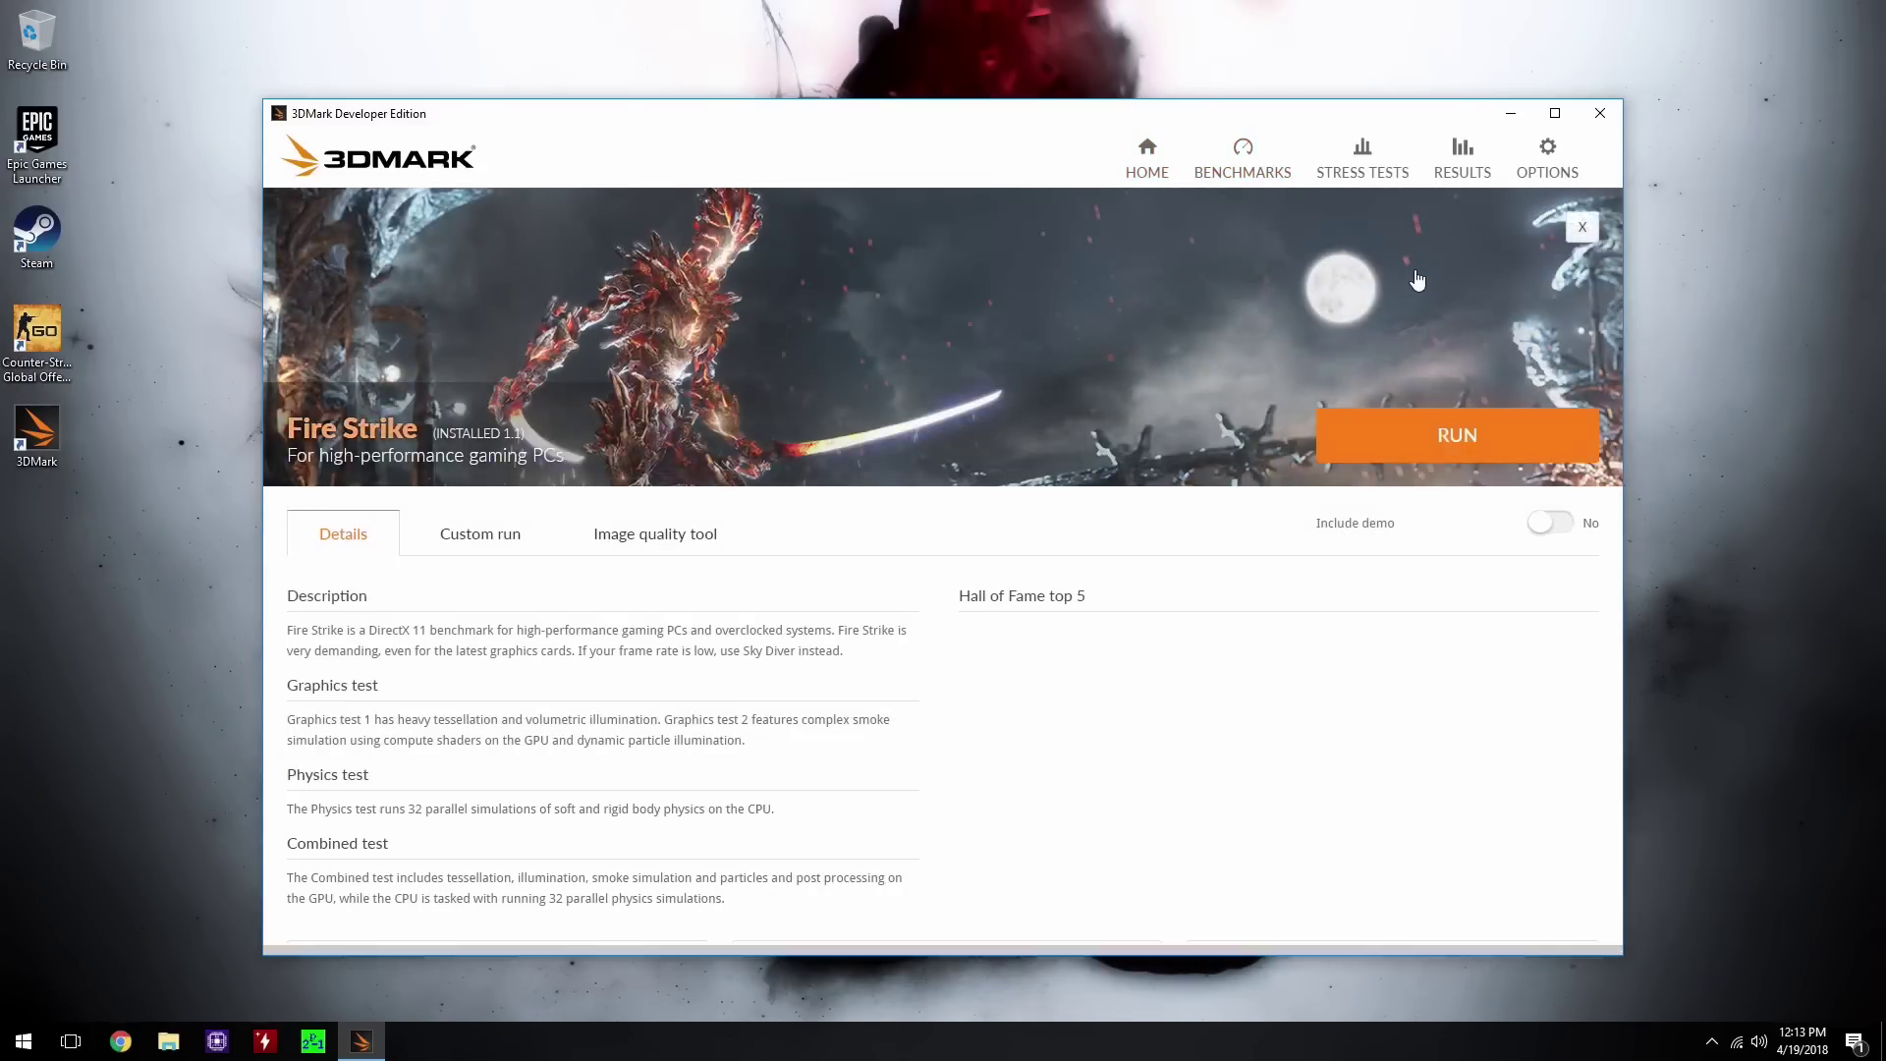
pyautogui.click(1436, 433)
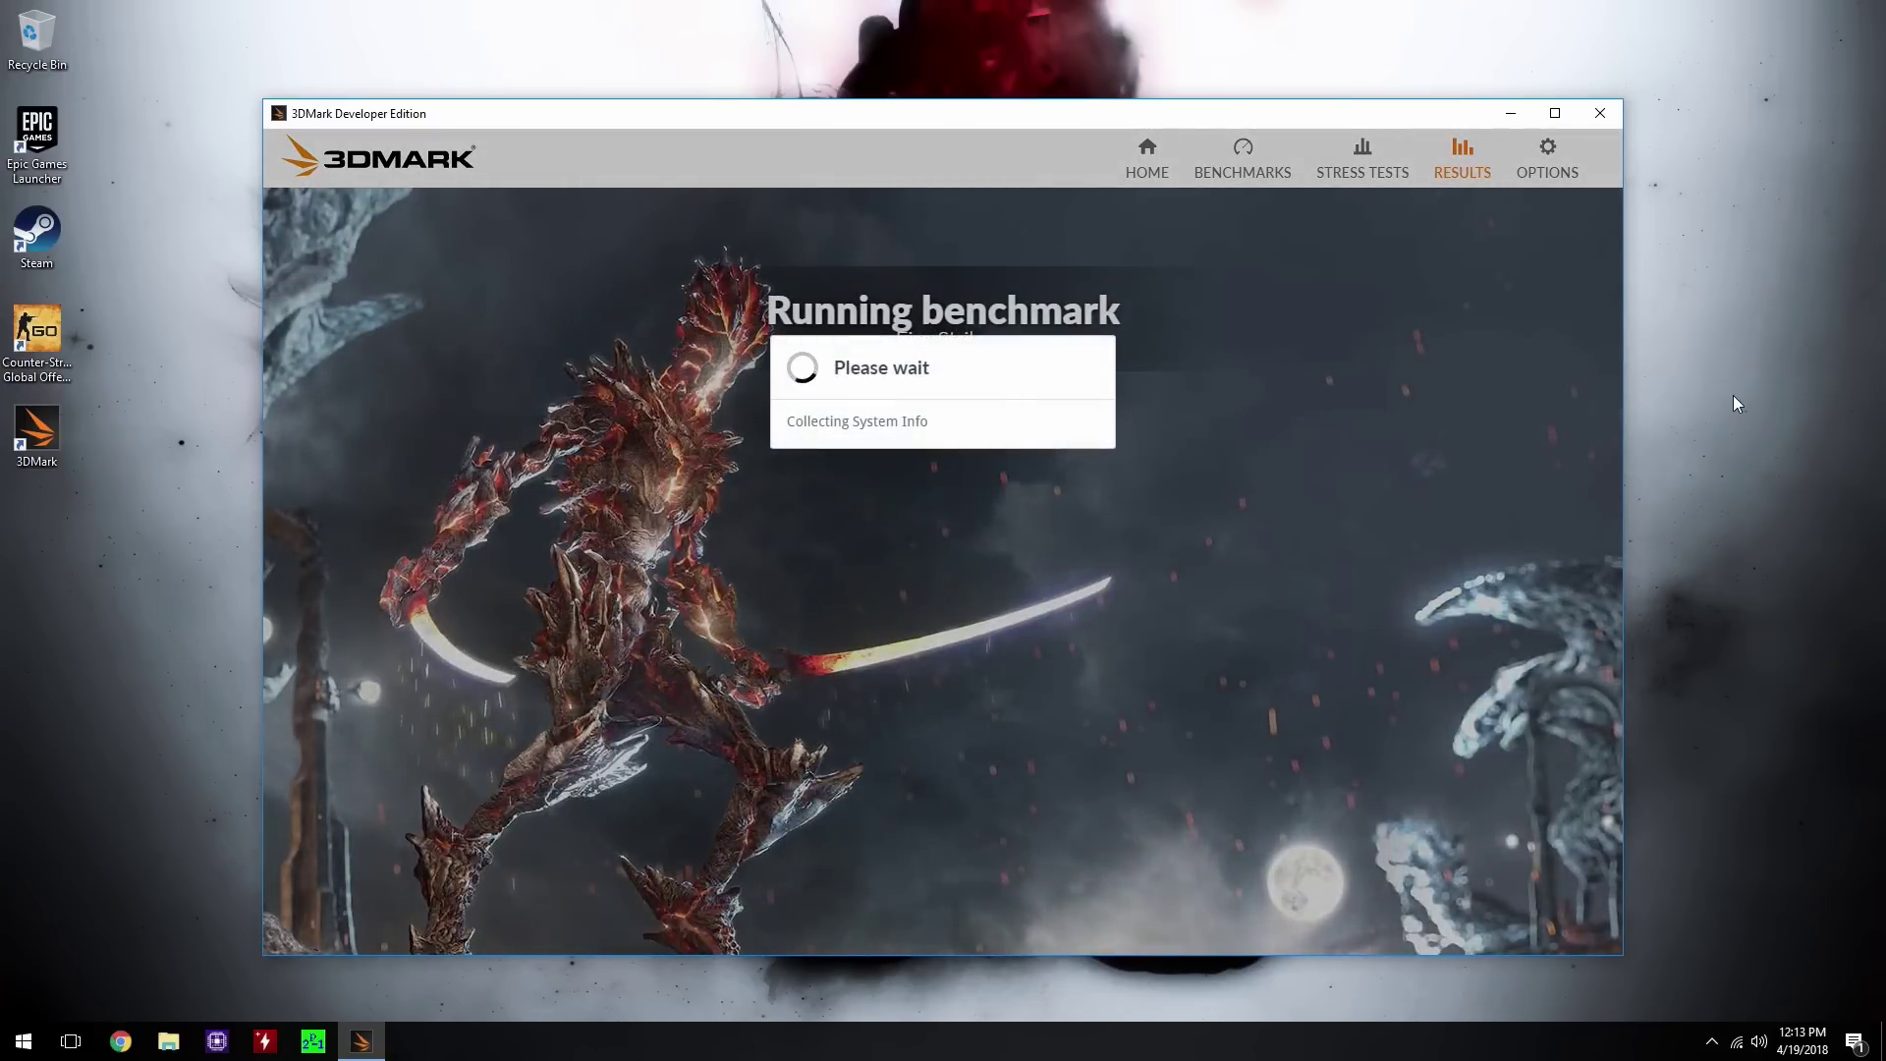